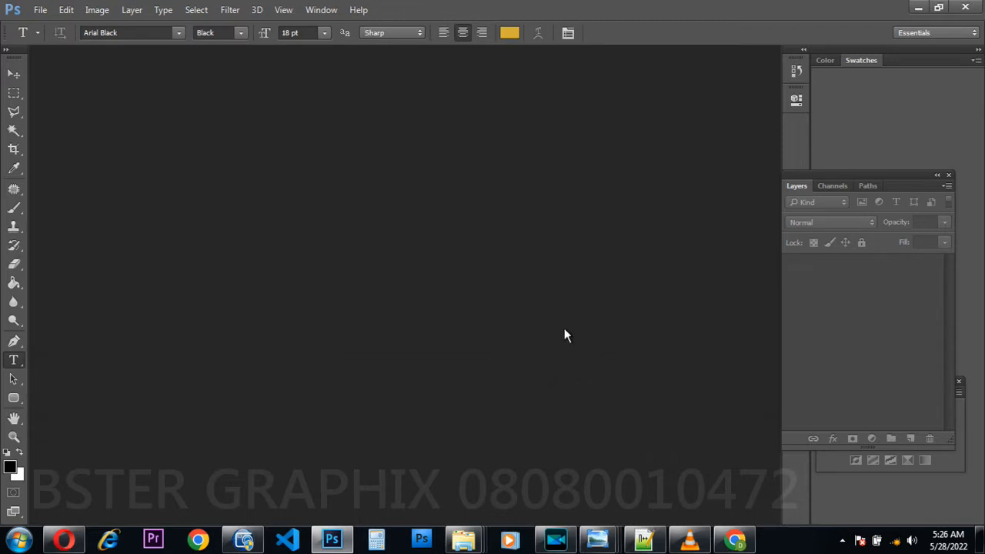
Step: Create a new document 8 inches wide and 11 inches high at 300 pixels/inch with a white background
{"action": "left_click", "coordinate": [40, 11]}
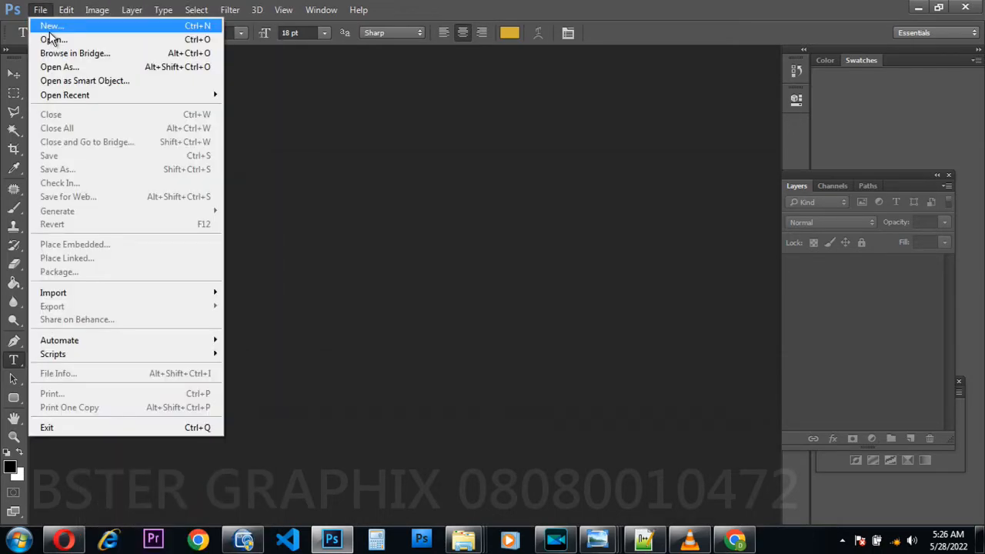
{"action": "left_click", "coordinate": [50, 31]}
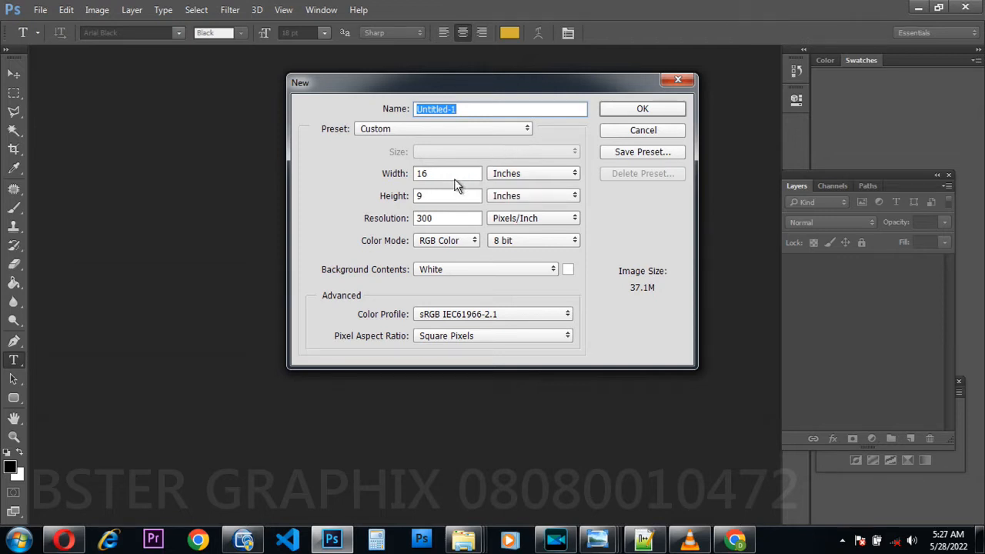
{"action": "left_click", "coordinate": [566, 174]}
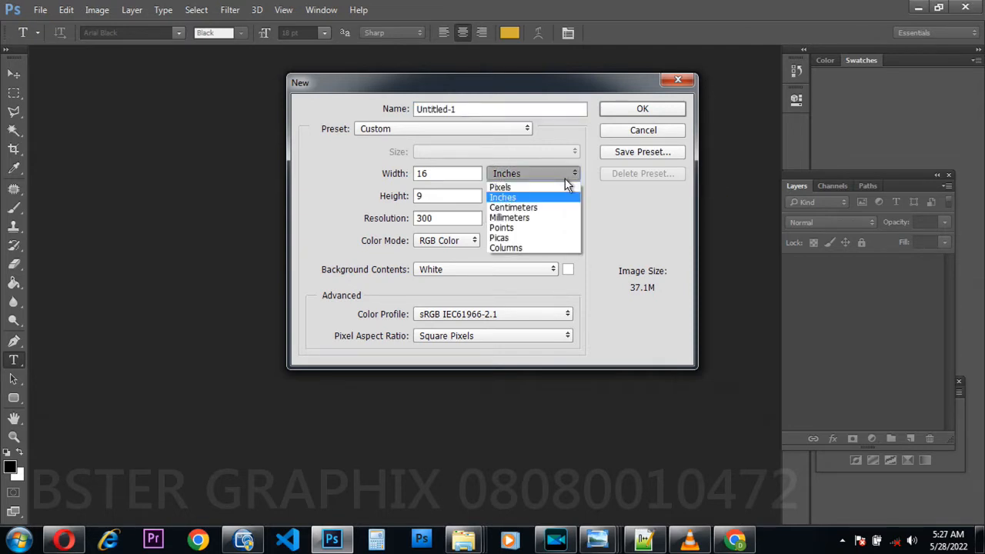
{"action": "left_click", "coordinate": [454, 182]}
{"action": "left_click_drag", "start_coordinate": [444, 182], "coordinate": [374, 187]}
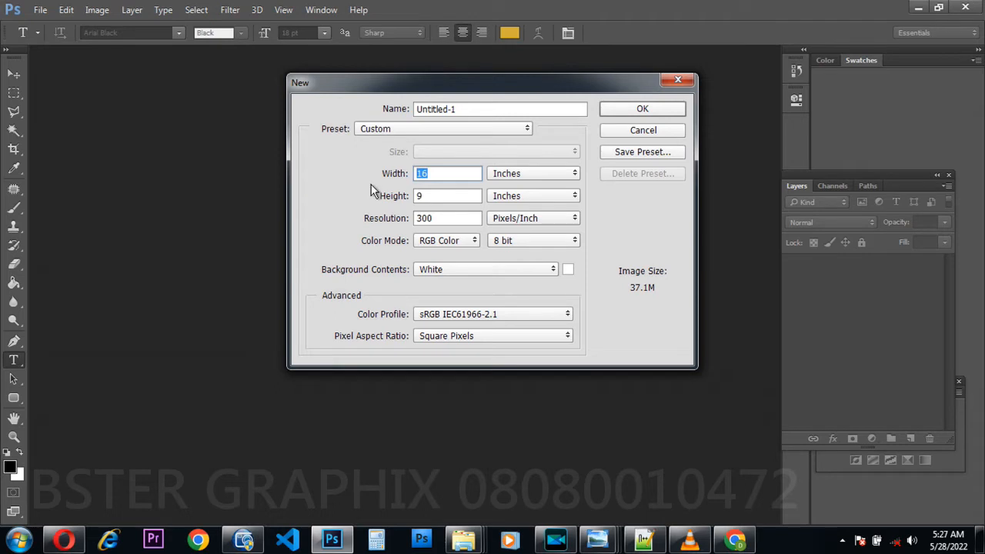
{"action": "type", "text": "8"}
{"action": "left_click_drag", "start_coordinate": [436, 199], "coordinate": [404, 205]}
{"action": "type", "text": "11"}
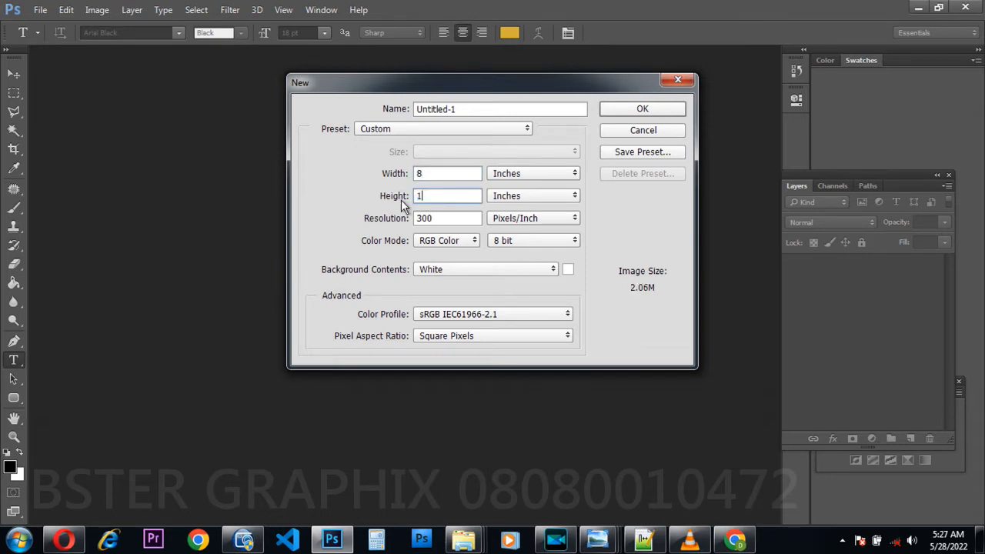
{"action": "left_click", "coordinate": [643, 110]}
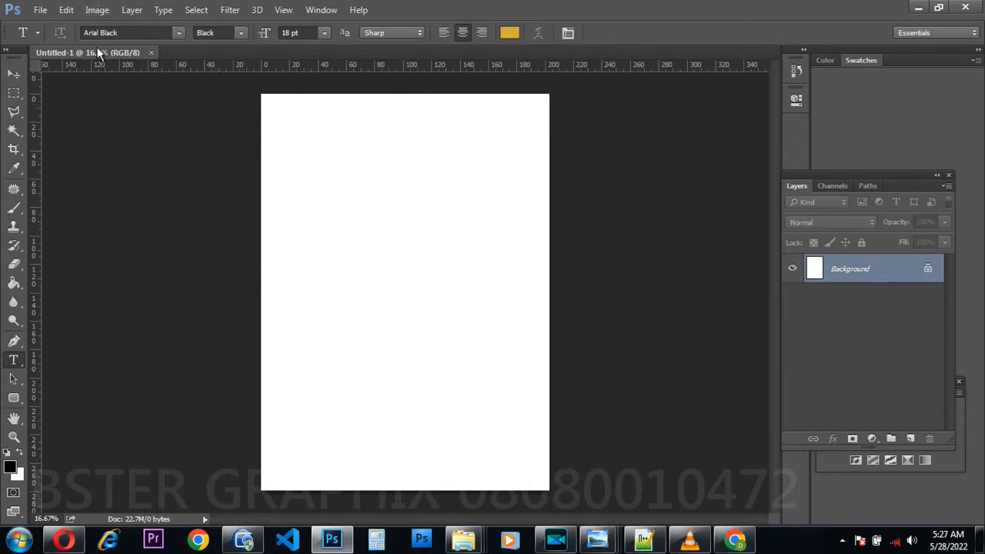
Step: Rotate the whole canvas 90° clockwise into landscape orientation
{"action": "left_click", "coordinate": [97, 11]}
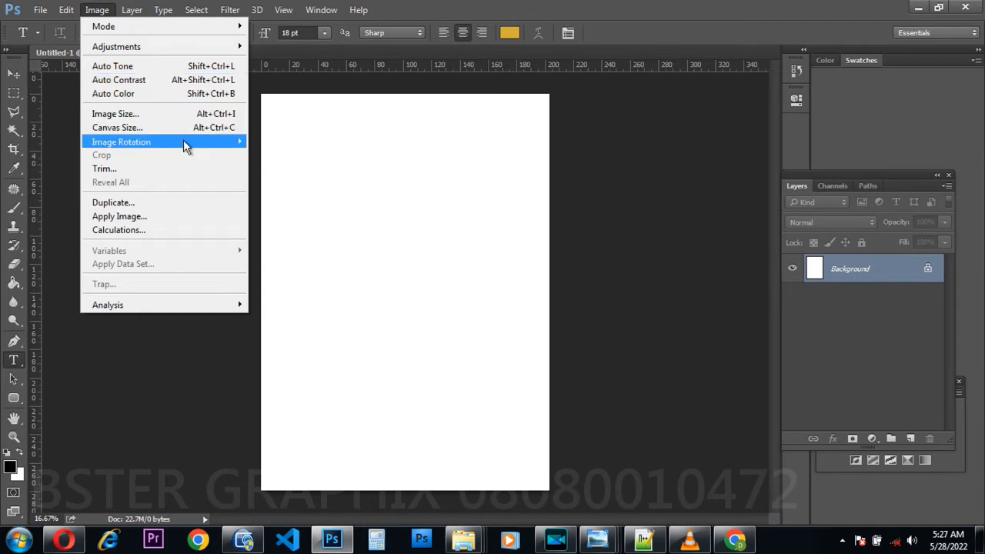
{"action": "mouse_move", "coordinate": [191, 150]}
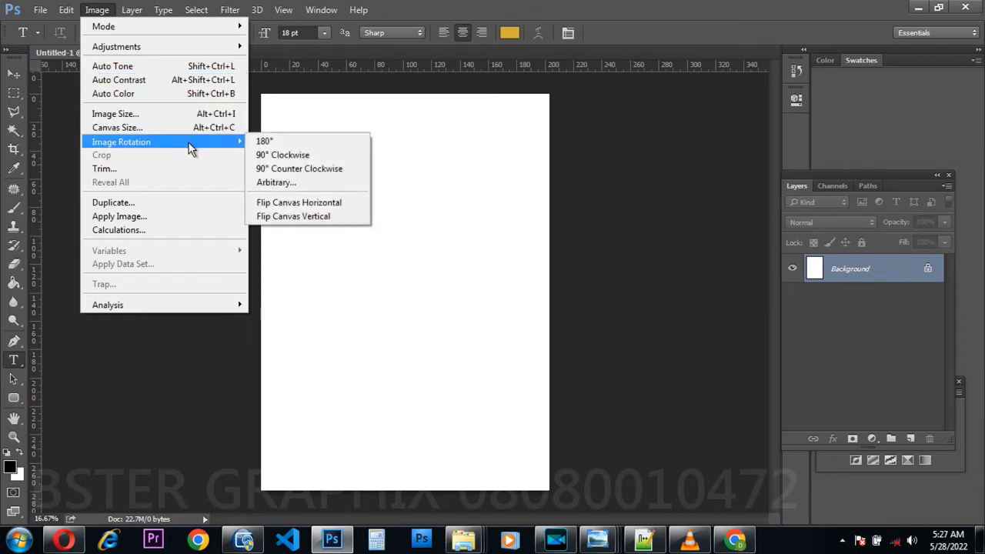
{"action": "left_click", "coordinate": [295, 156]}
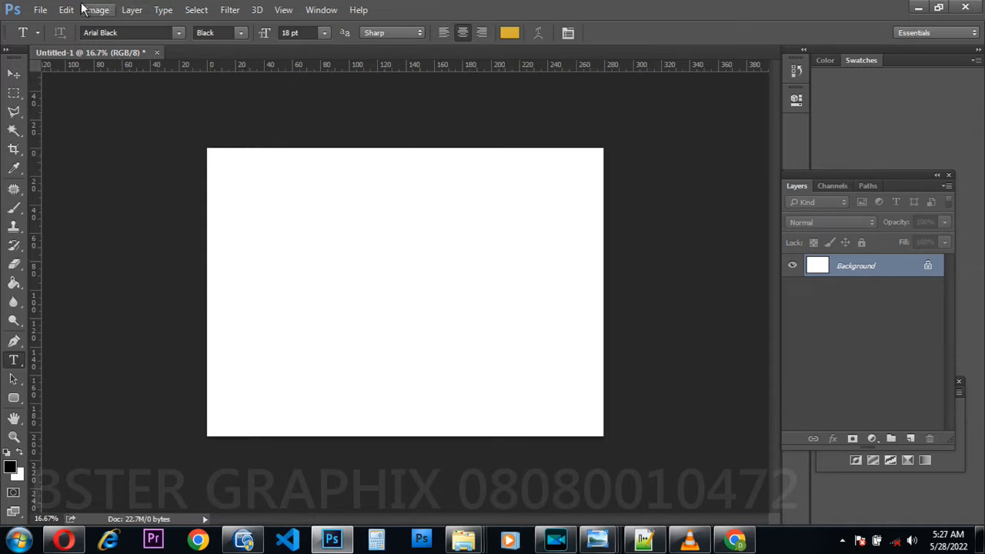
Step: Open the Untitled-1CVB image from the flyer folder, examine the sample flyer design, and close it again
{"action": "left_click", "coordinate": [39, 10]}
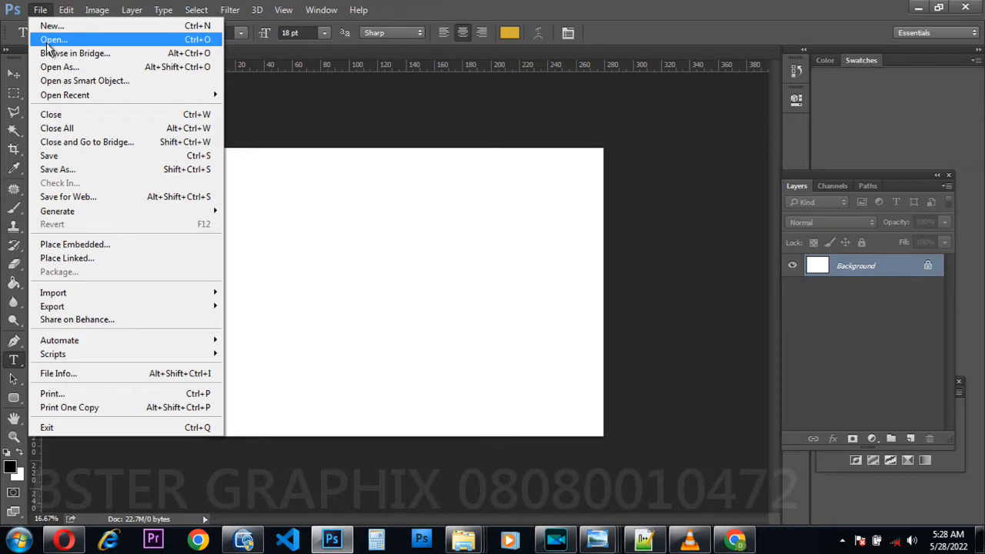
{"action": "left_click", "coordinate": [50, 43]}
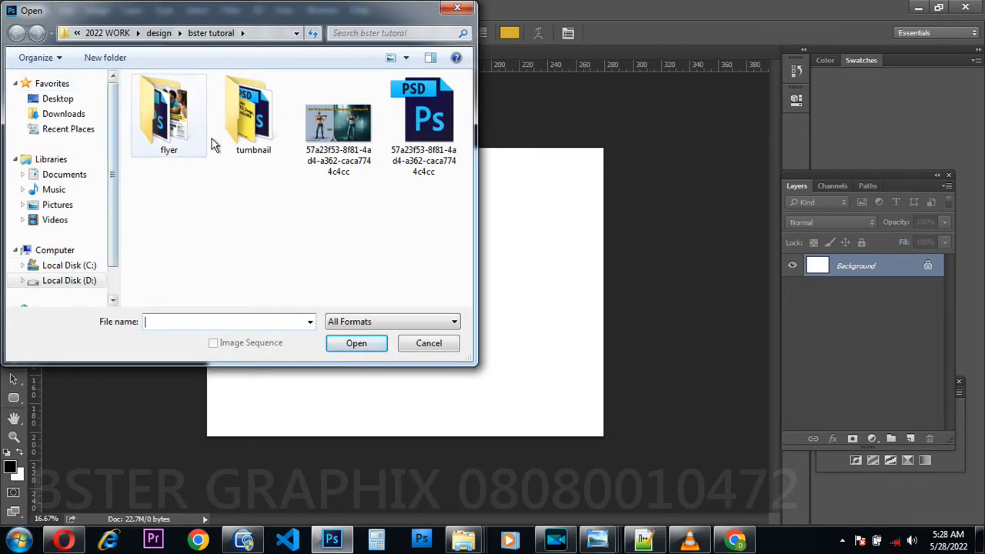
{"action": "double_click", "coordinate": [254, 127]}
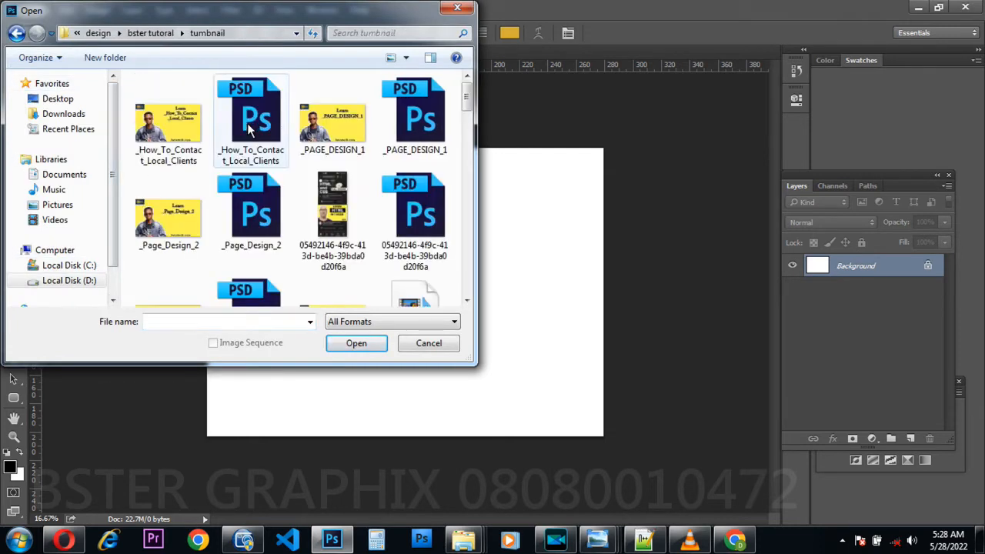
{"action": "left_click", "coordinate": [17, 34]}
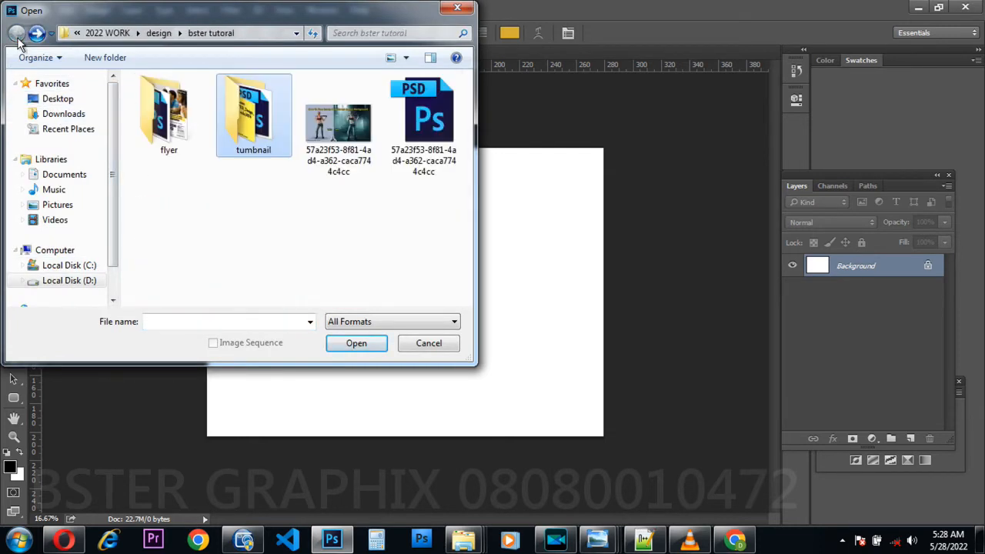
{"action": "double_click", "coordinate": [165, 115]}
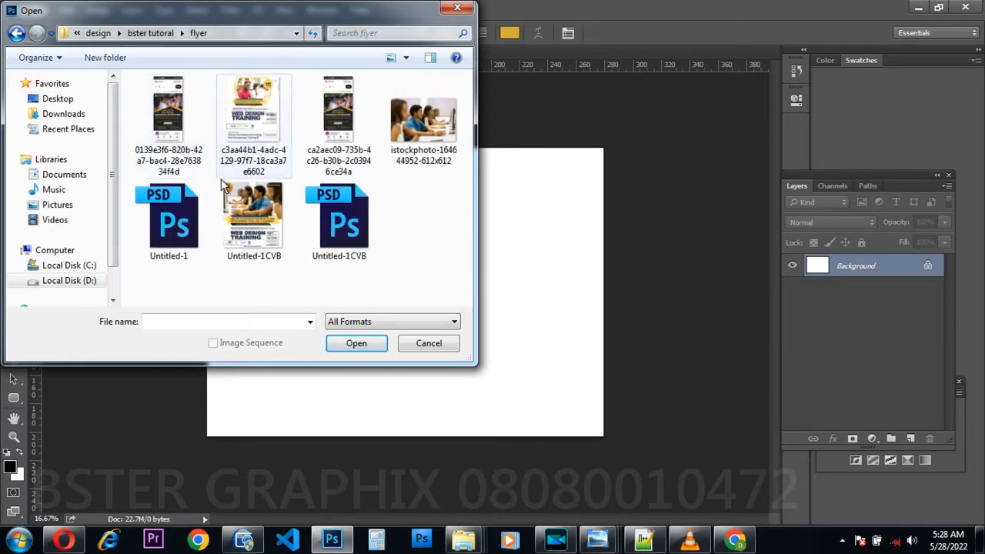
{"action": "left_click", "coordinate": [266, 225]}
{"action": "left_click", "coordinate": [358, 344]}
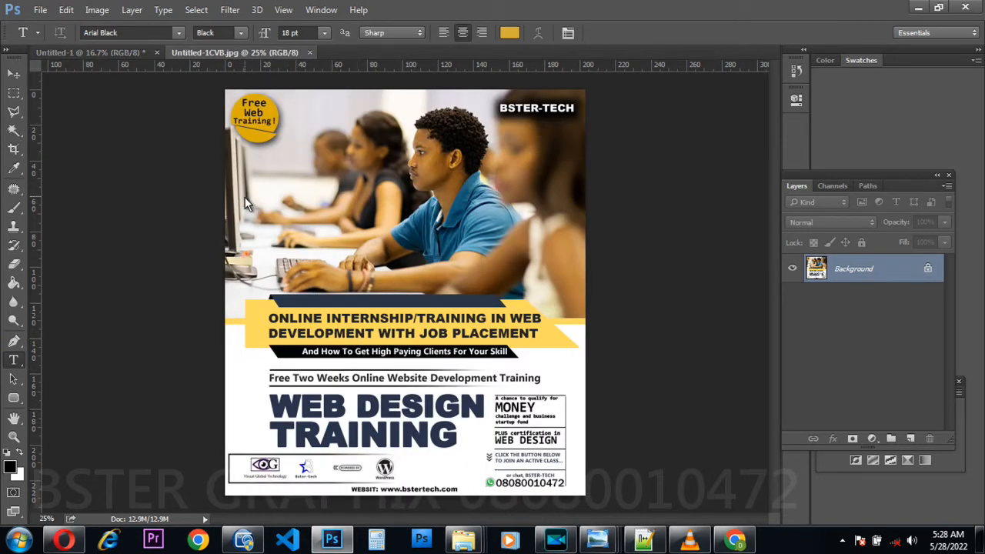
{"action": "left_click", "coordinate": [309, 53]}
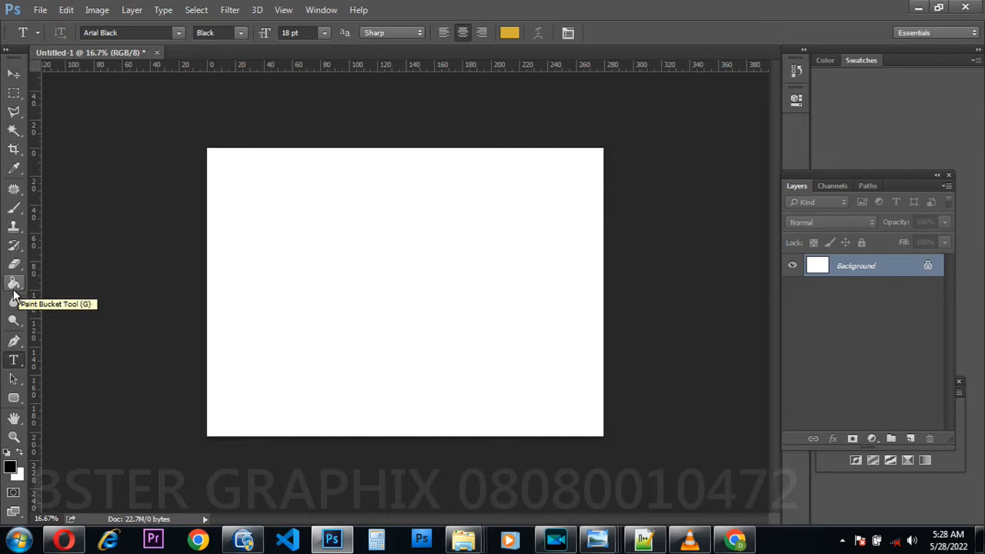
Step: Add one empty layer above the background and make a rectangular marquee selection about 104 by 87 mm in the canvas's upper-left area
{"action": "left_click", "coordinate": [13, 94]}
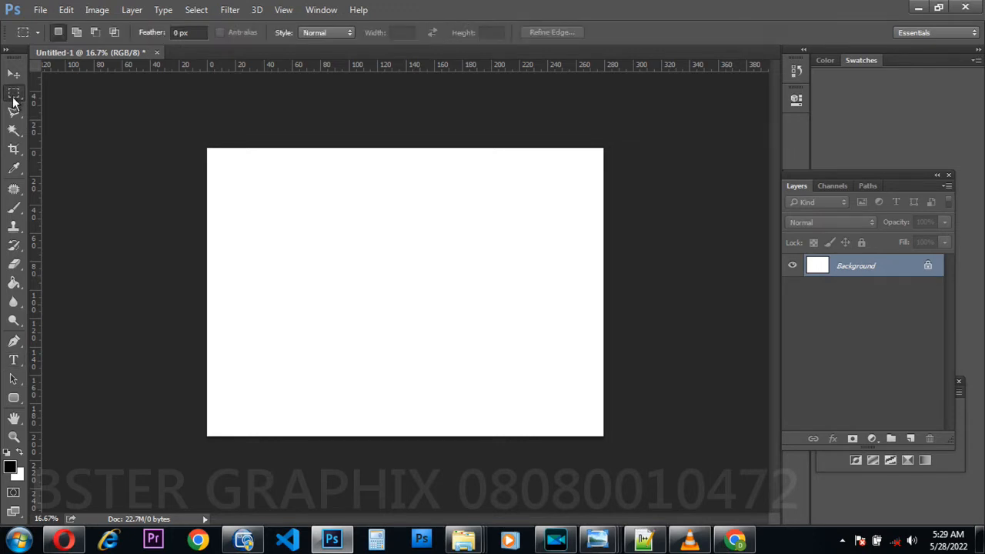
{"action": "right_click", "coordinate": [19, 99]}
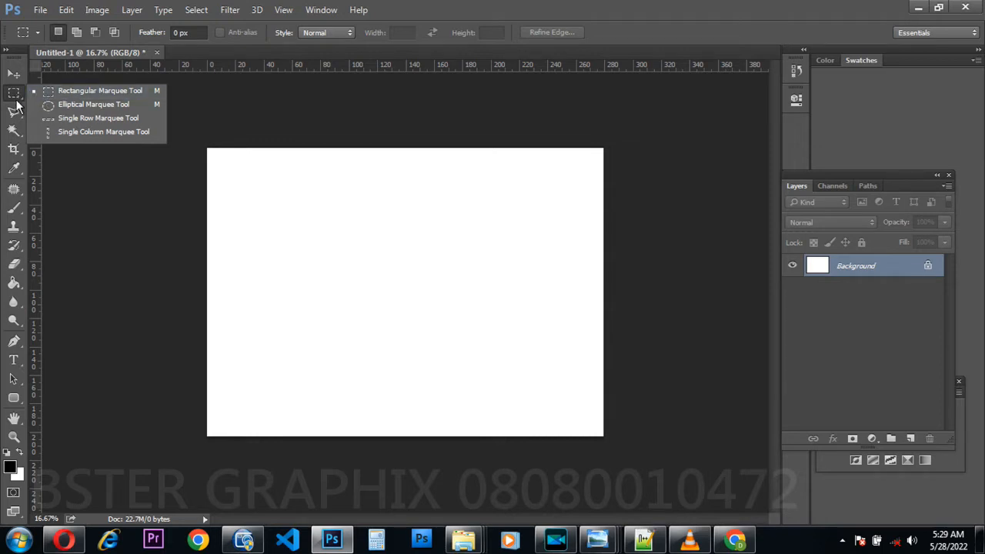
{"action": "left_click", "coordinate": [63, 91]}
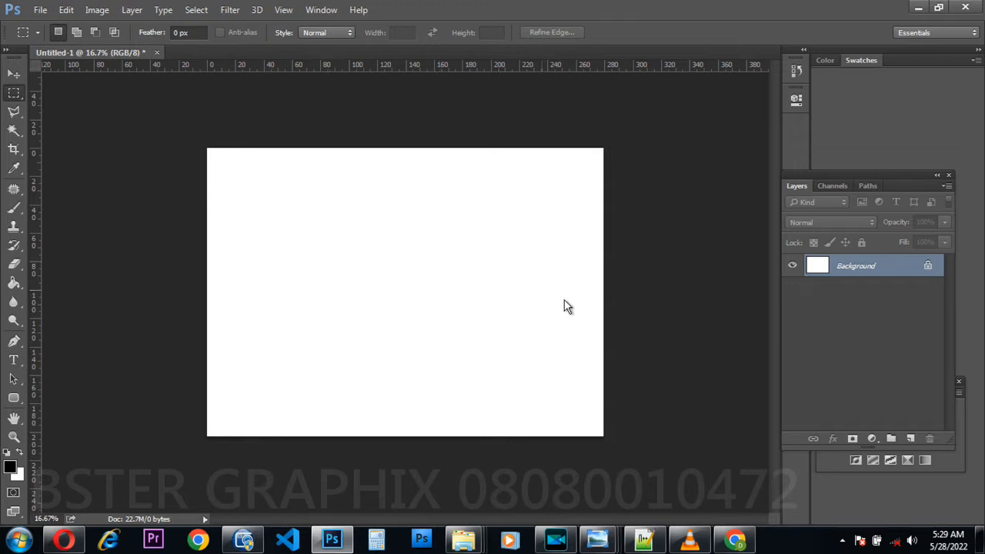
{"action": "left_click", "coordinate": [910, 441]}
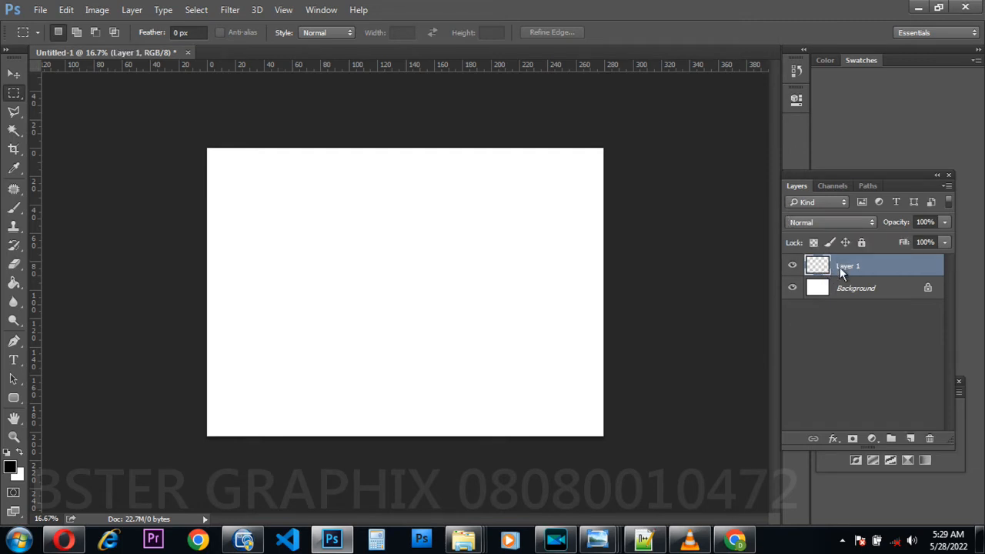
{"action": "left_click", "coordinate": [911, 439]}
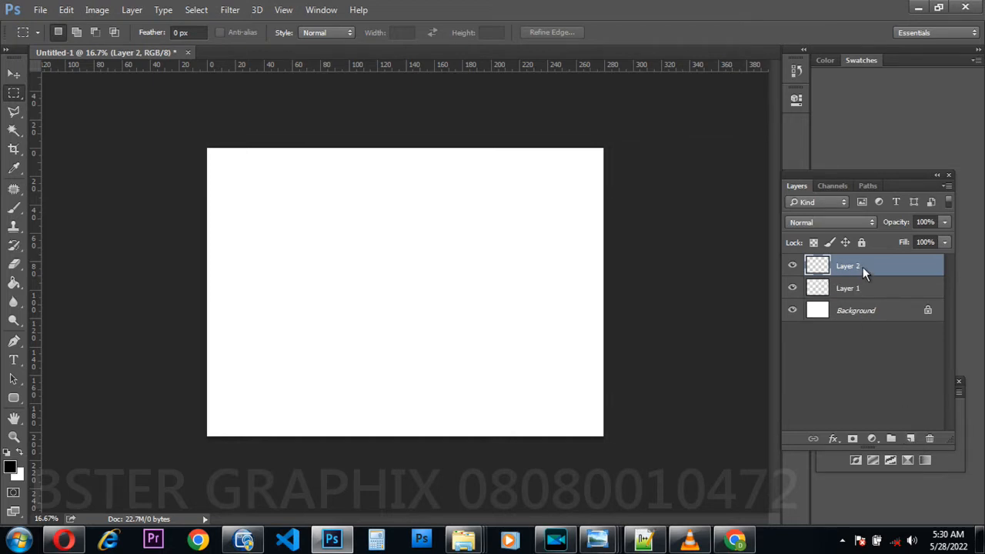
{"action": "key", "text": "Delete"}
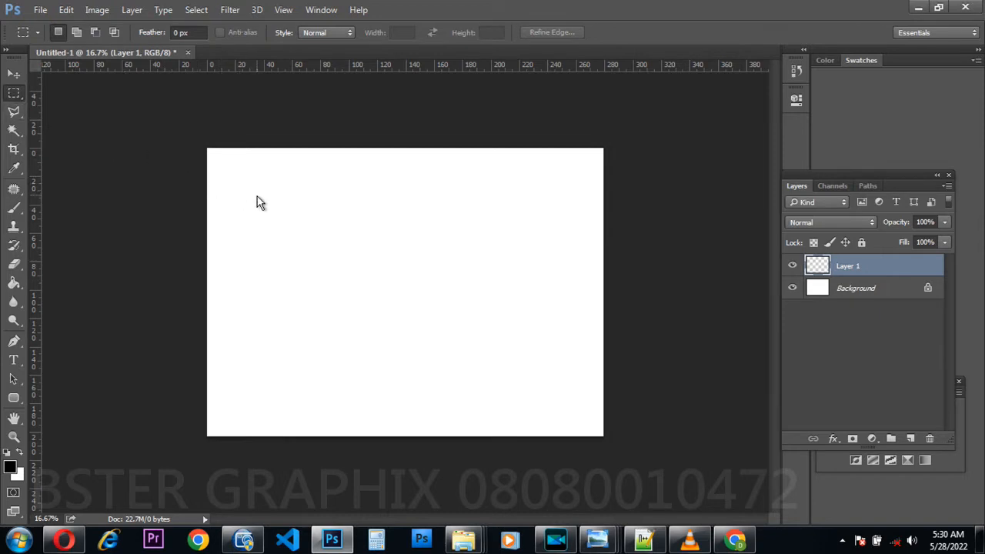
{"action": "left_click_drag", "start_coordinate": [257, 196], "coordinate": [406, 322]}
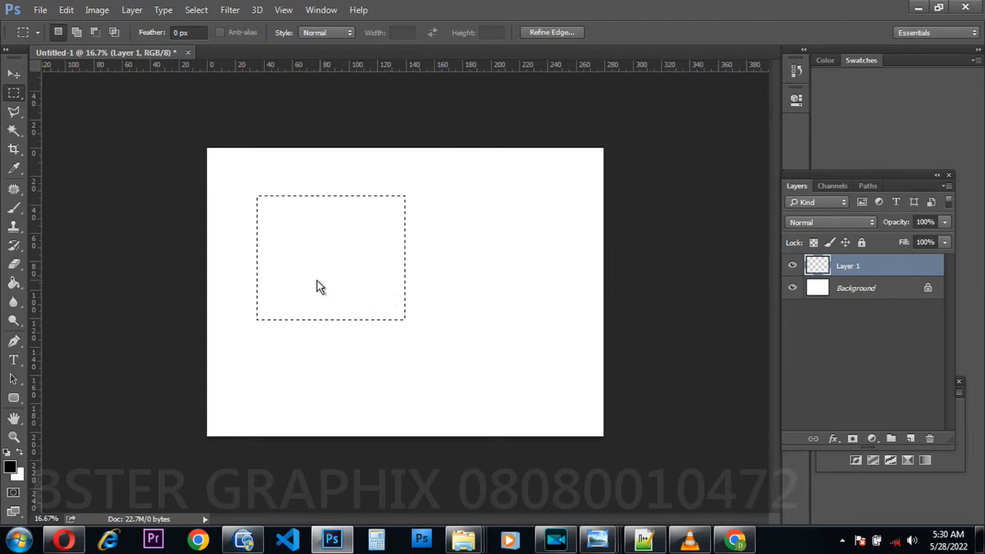
Step: Set the foreground color to the green 31c40a
{"action": "left_click", "coordinate": [16, 473]}
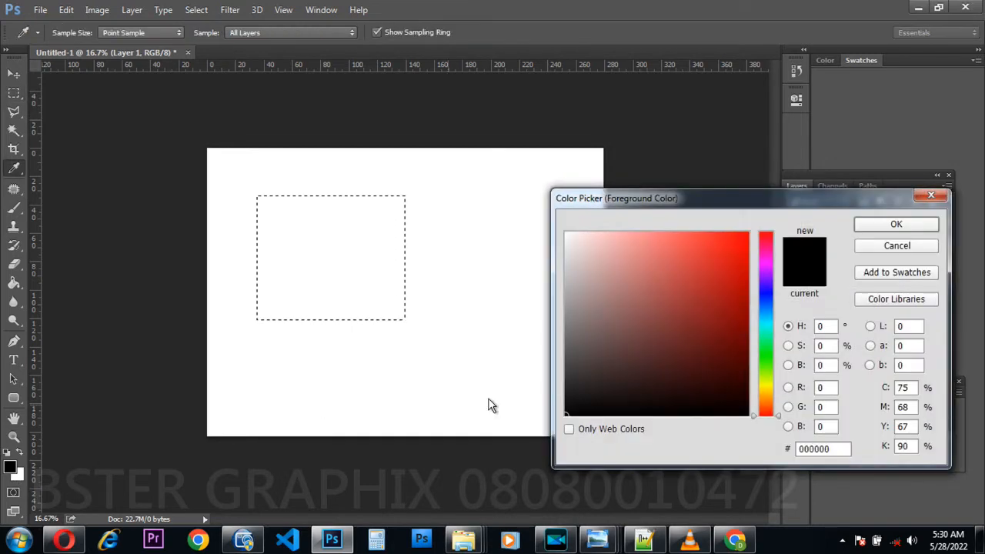
{"action": "left_click_drag", "start_coordinate": [772, 408], "coordinate": [771, 390]}
{"action": "left_click", "coordinate": [726, 296]}
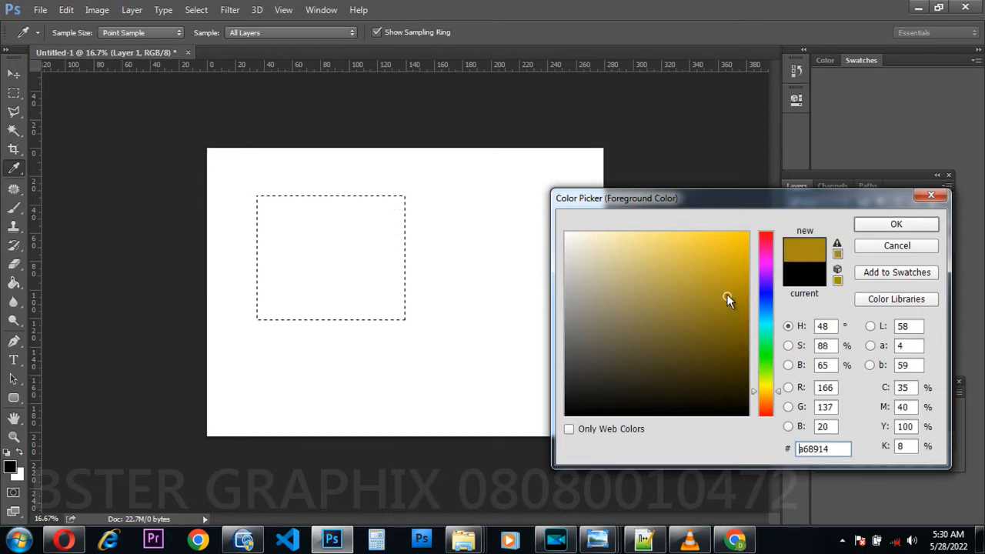
{"action": "left_click_drag", "start_coordinate": [780, 390], "coordinate": [769, 380]}
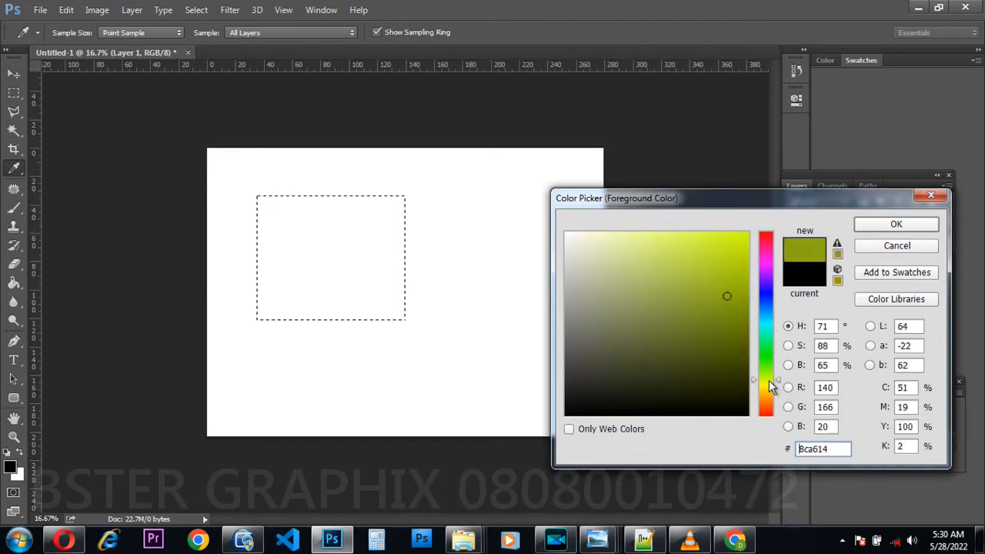
{"action": "left_click", "coordinate": [737, 269]}
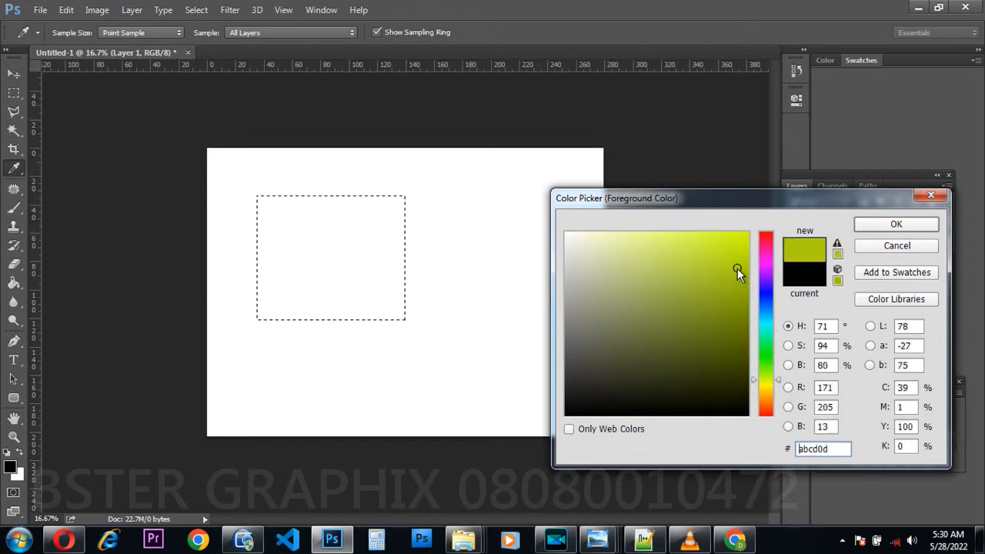
{"action": "left_click", "coordinate": [768, 361]}
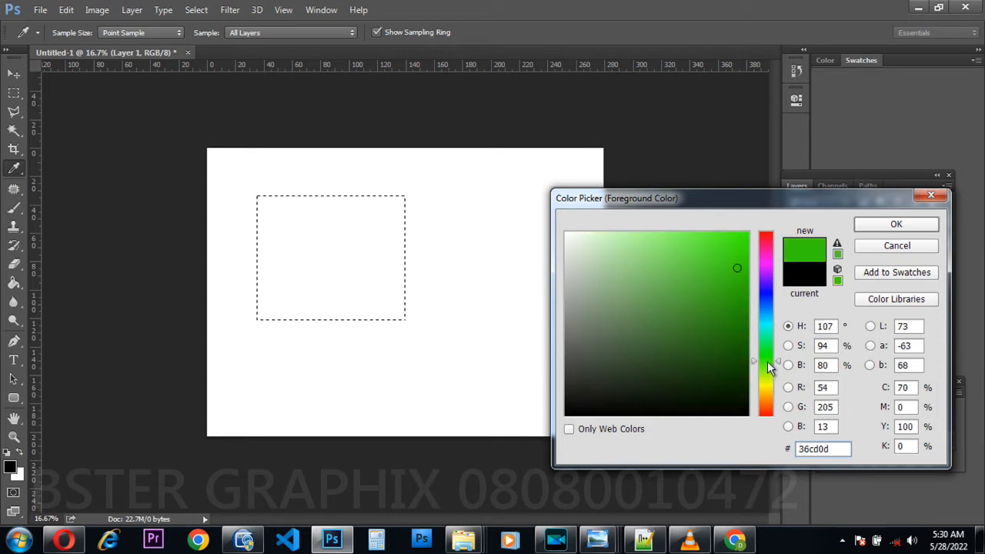
{"action": "left_click", "coordinate": [737, 298]}
{"action": "left_click", "coordinate": [739, 275]}
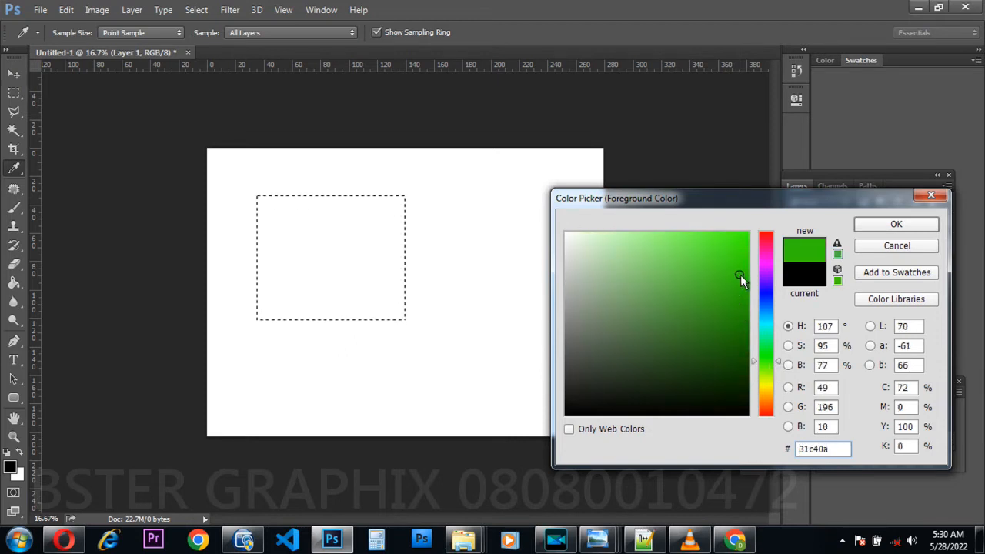
{"action": "left_click", "coordinate": [889, 226]}
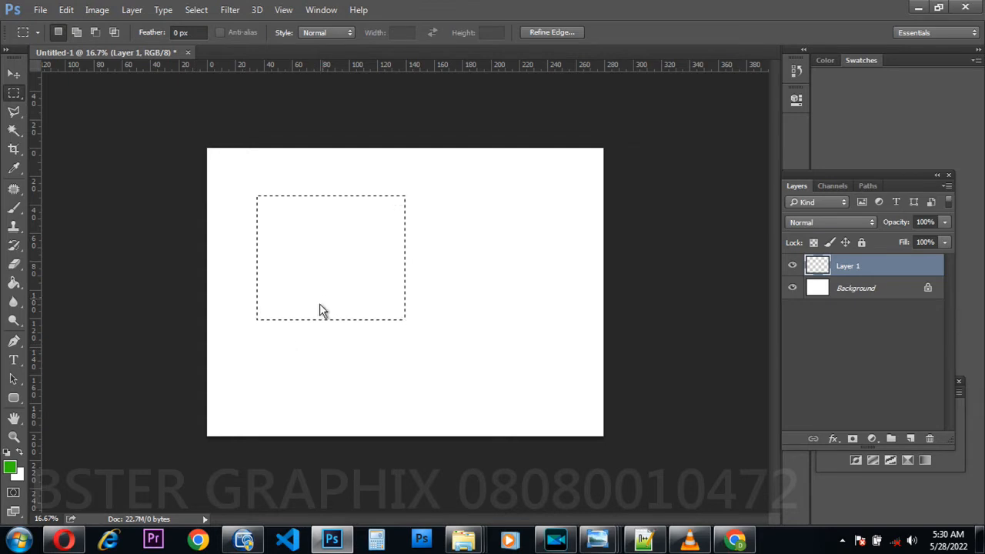
Step: Fill the rectangular selection on Layer 1 with the green foreground color using the Paint Bucket, and deselect it
{"action": "left_click", "coordinate": [13, 285]}
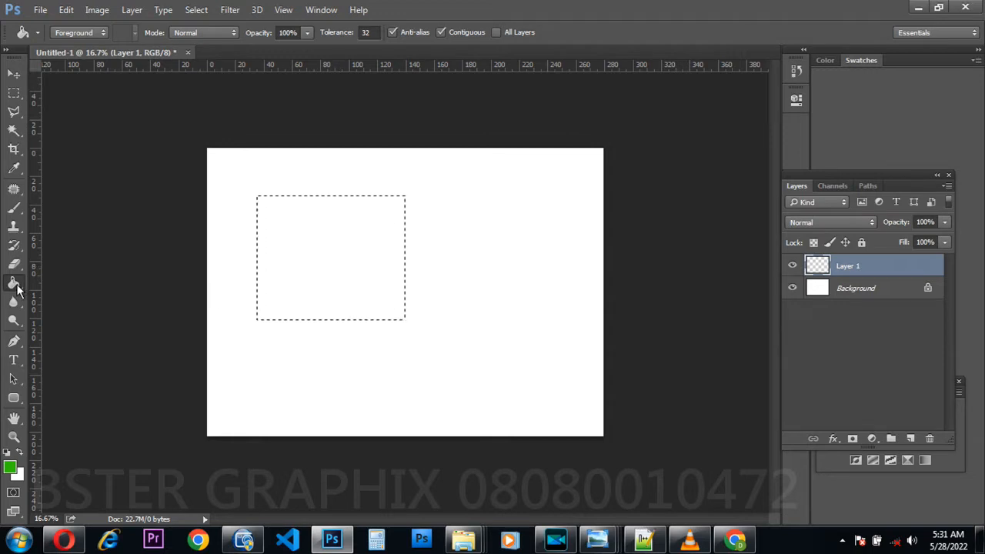
{"action": "left_click", "coordinate": [337, 267]}
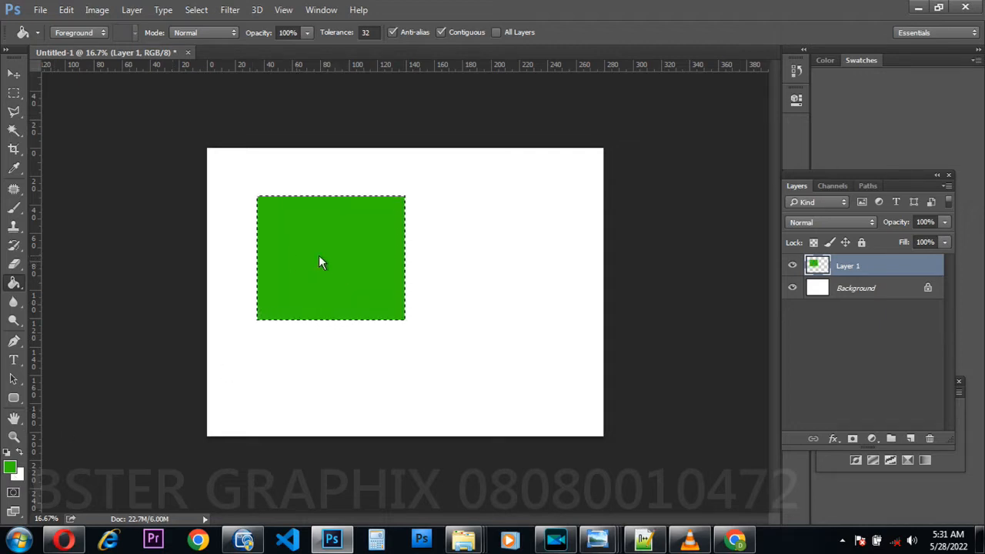
{"action": "left_click", "coordinate": [13, 93]}
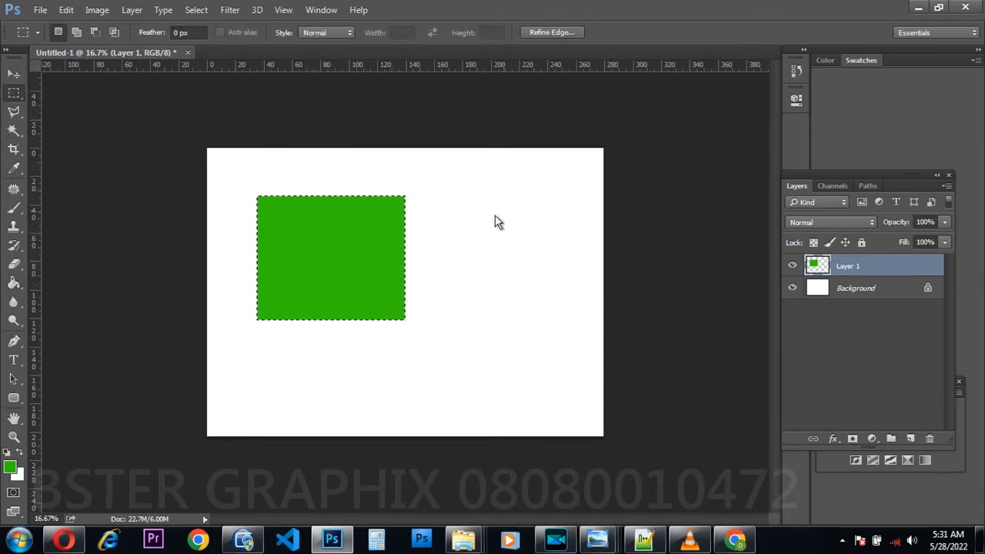
{"action": "right_click", "coordinate": [374, 267]}
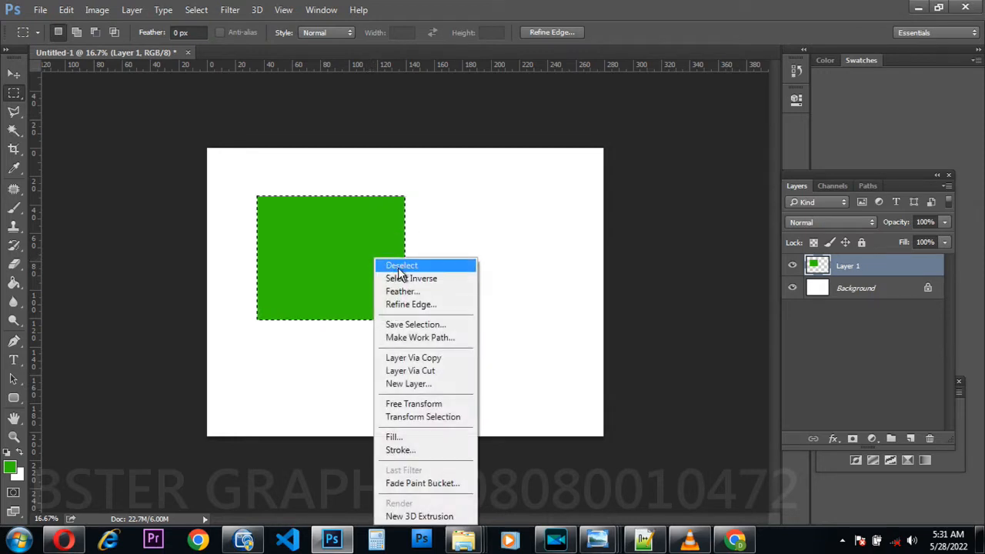
{"action": "left_click", "coordinate": [397, 266]}
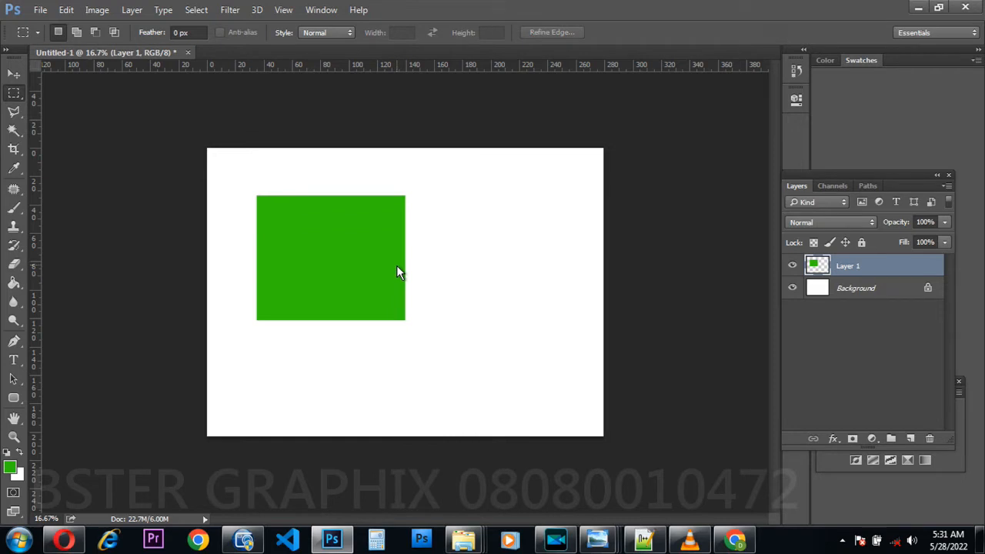
Step: Make a marquee selection about 65 by 68 mm to the right of the green rectangle and add an empty layer for it
{"action": "left_click_drag", "start_coordinate": [432, 218], "coordinate": [524, 314]}
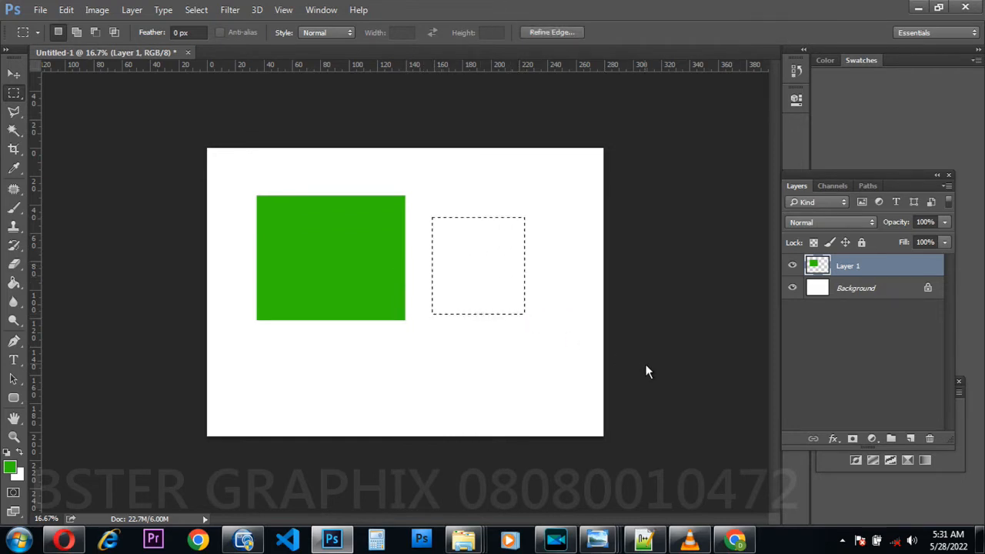
{"action": "left_click", "coordinate": [913, 442]}
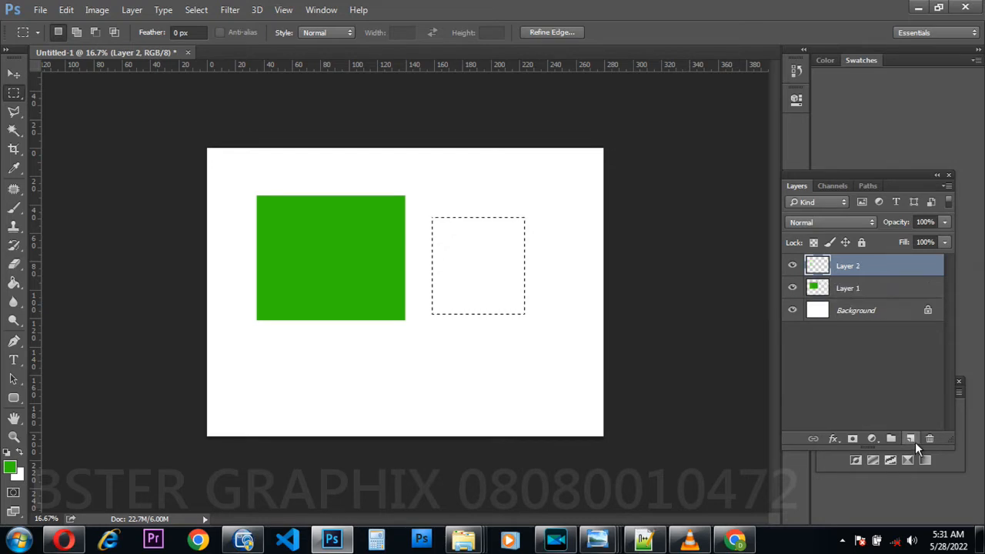
Step: Set the foreground color to the blue 1a16de
{"action": "left_click", "coordinate": [10, 466]}
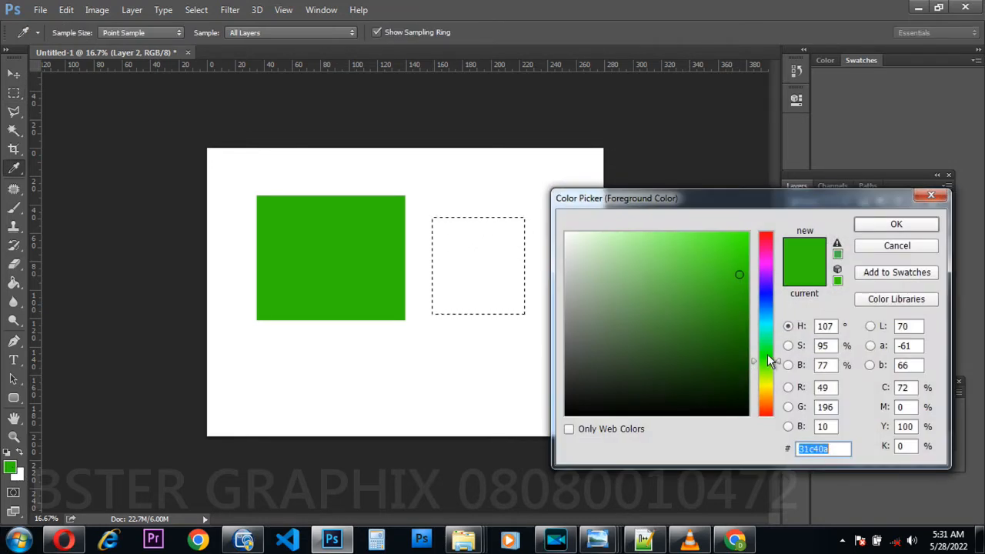
{"action": "left_click", "coordinate": [770, 293]}
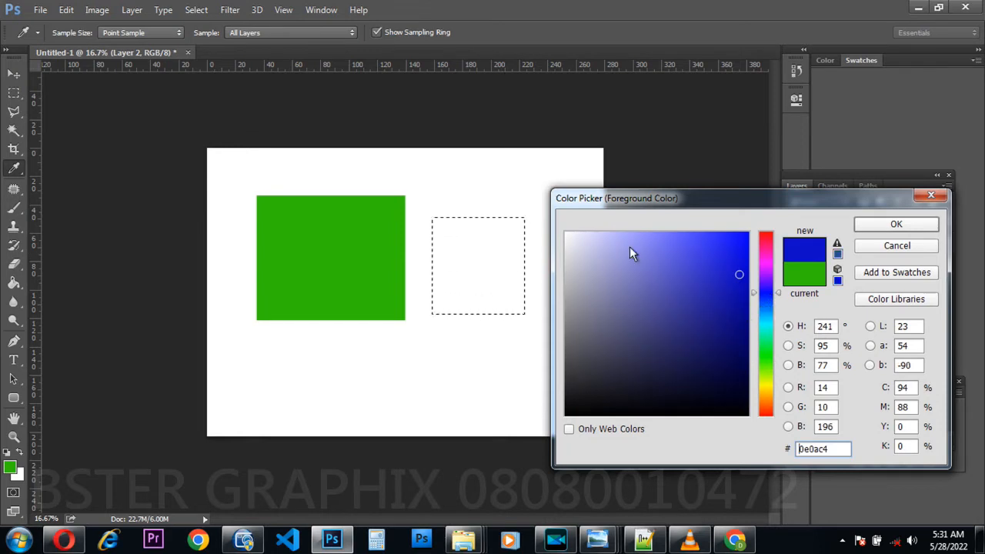
{"action": "left_click", "coordinate": [730, 255]}
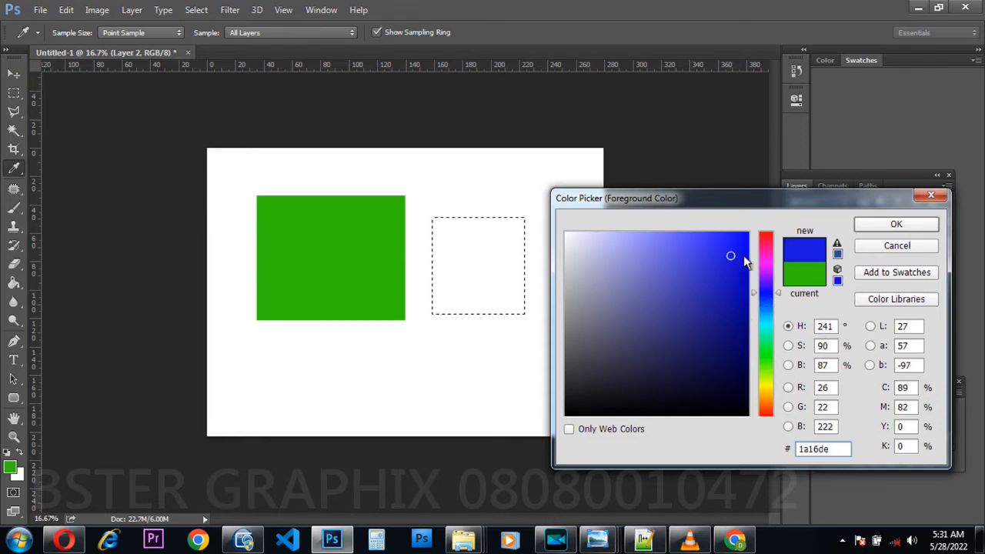
{"action": "left_click", "coordinate": [893, 224]}
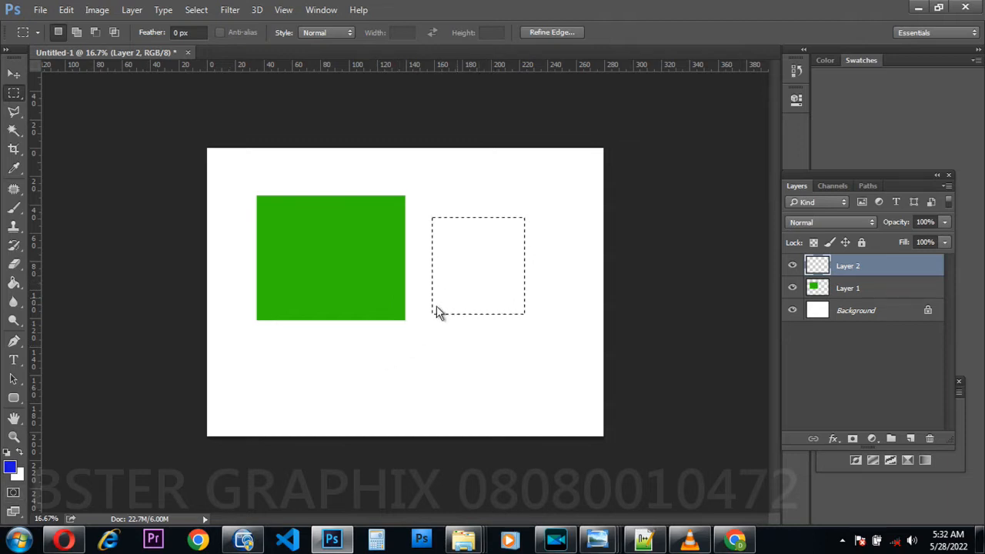
Step: Fill the marquee selection on Layer 2 with the blue foreground color using the Paint Bucket, and deselect it
{"action": "left_click", "coordinate": [13, 285]}
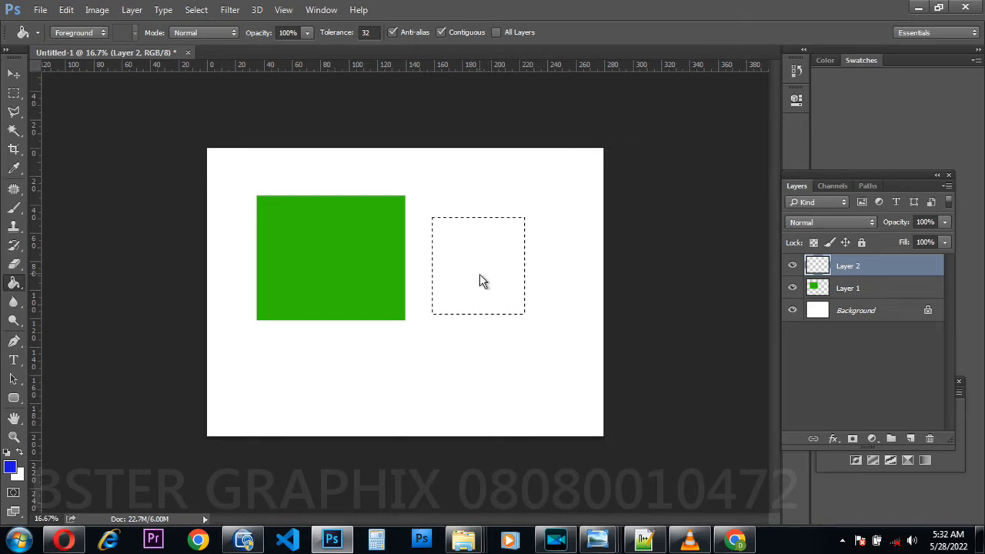
{"action": "left_click", "coordinate": [479, 282]}
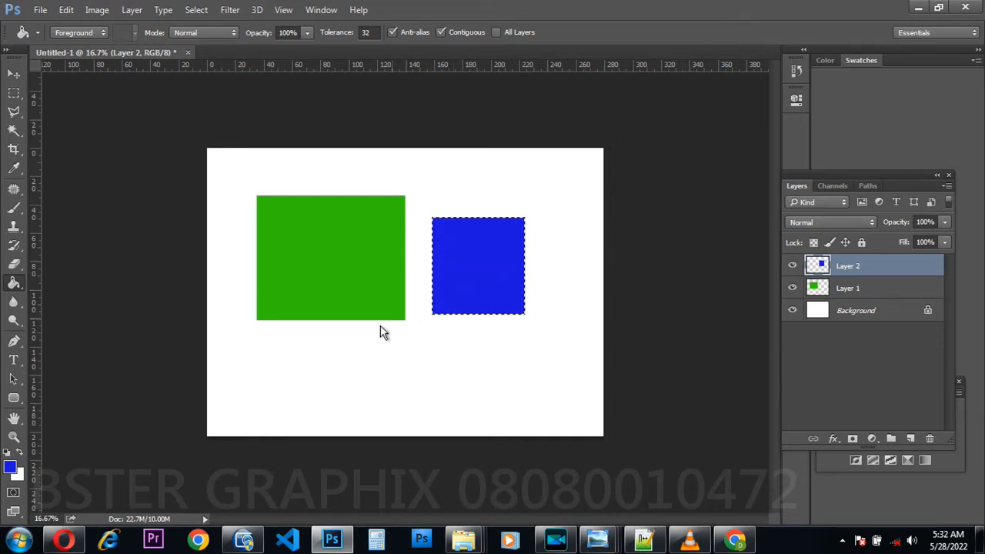
{"action": "left_click", "coordinate": [14, 343]}
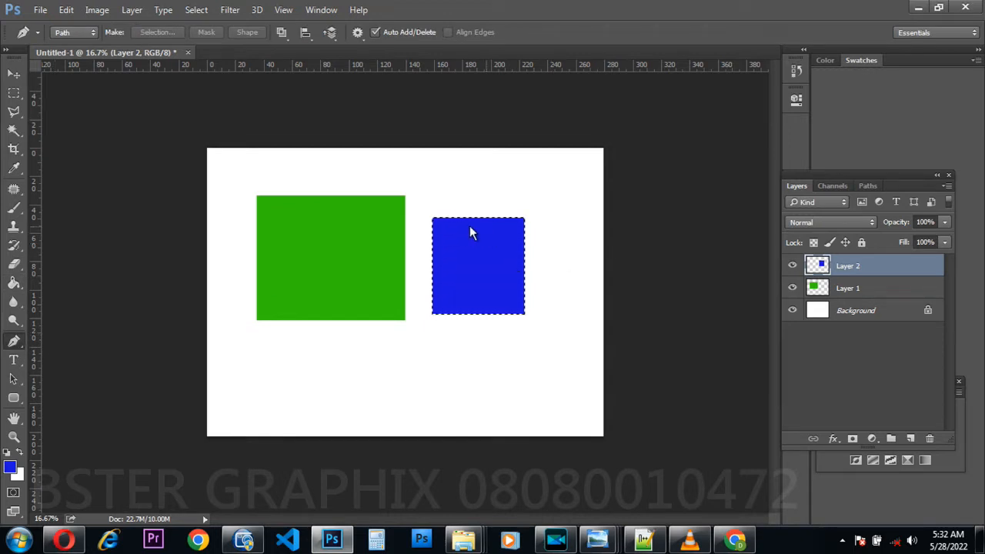
{"action": "key", "text": "ctrl+d"}
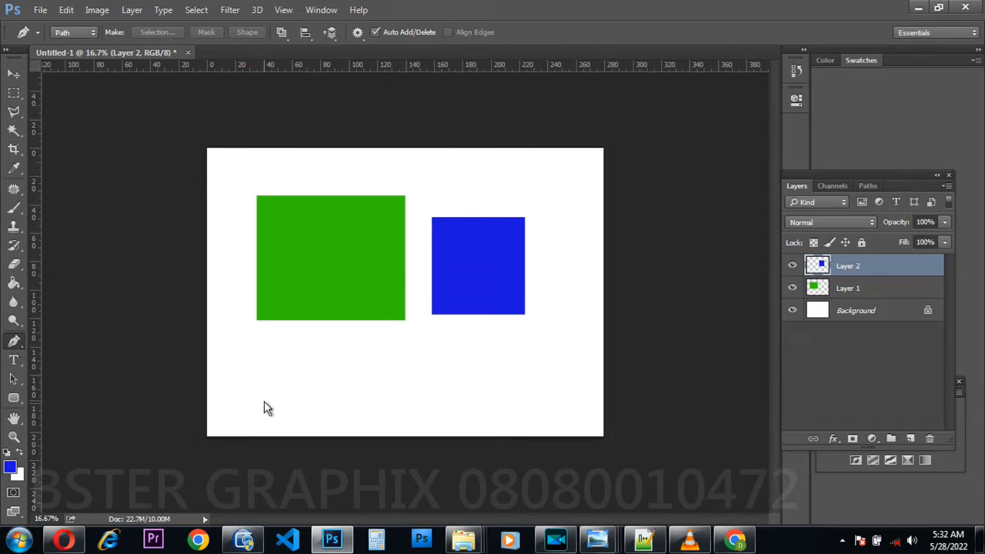
Step: Draw a triangular Pen path about 88 by 41 mm below the green rectangle and convert it to a selection
{"action": "left_click", "coordinate": [246, 352]}
{"action": "left_click", "coordinate": [360, 394]}
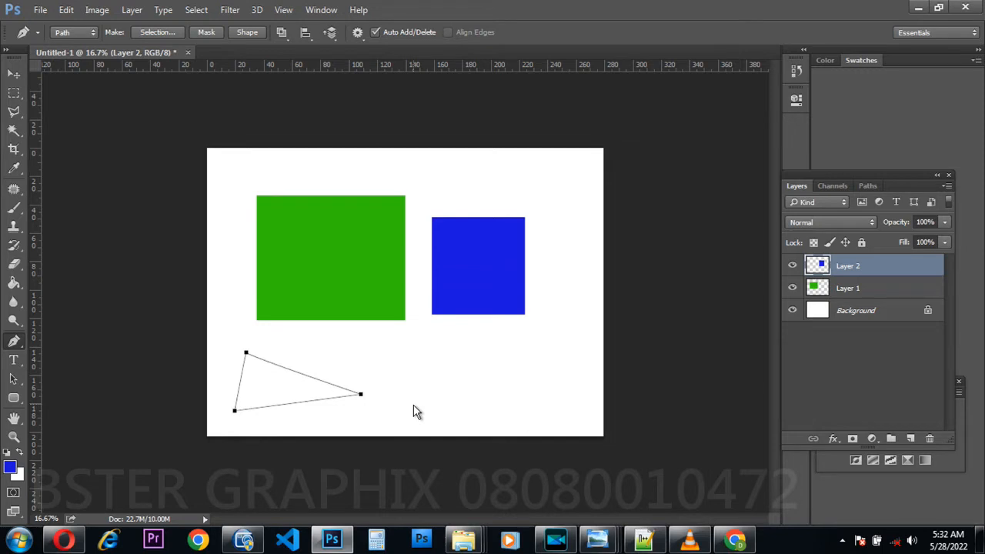
{"action": "key", "text": "ctrl+Return"}
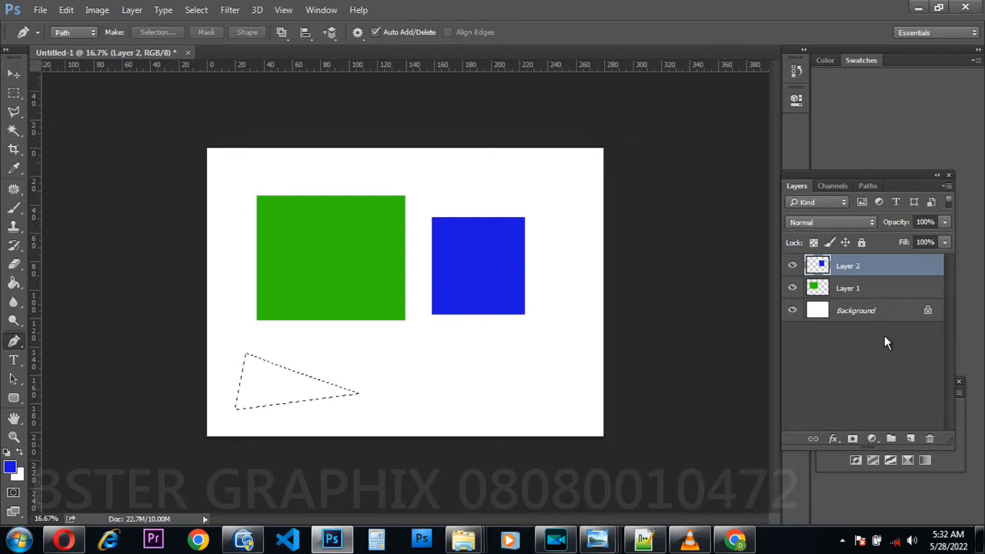
Step: Add a new layer for the triangle and set the foreground color to the magenta b80c7d
{"action": "left_click", "coordinate": [909, 439]}
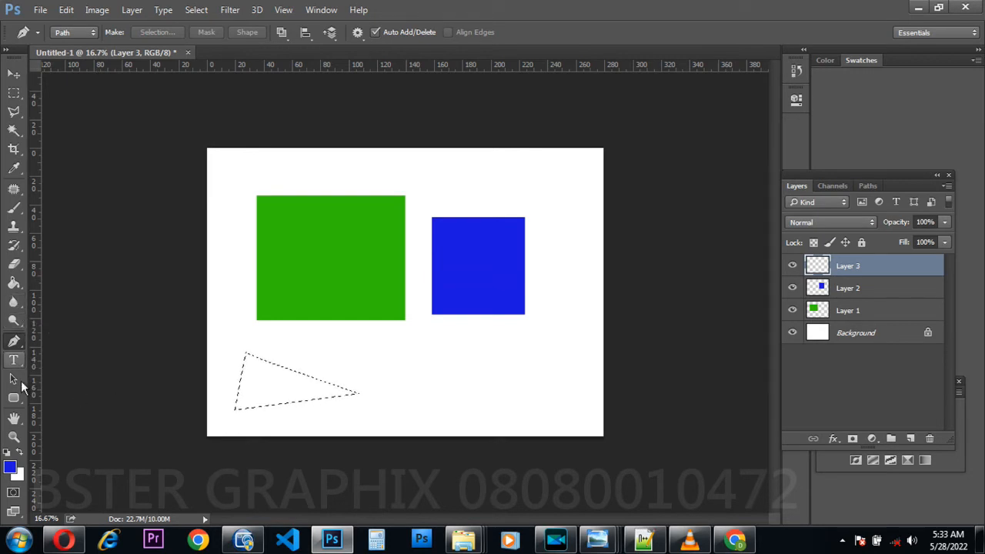
{"action": "left_click", "coordinate": [10, 466]}
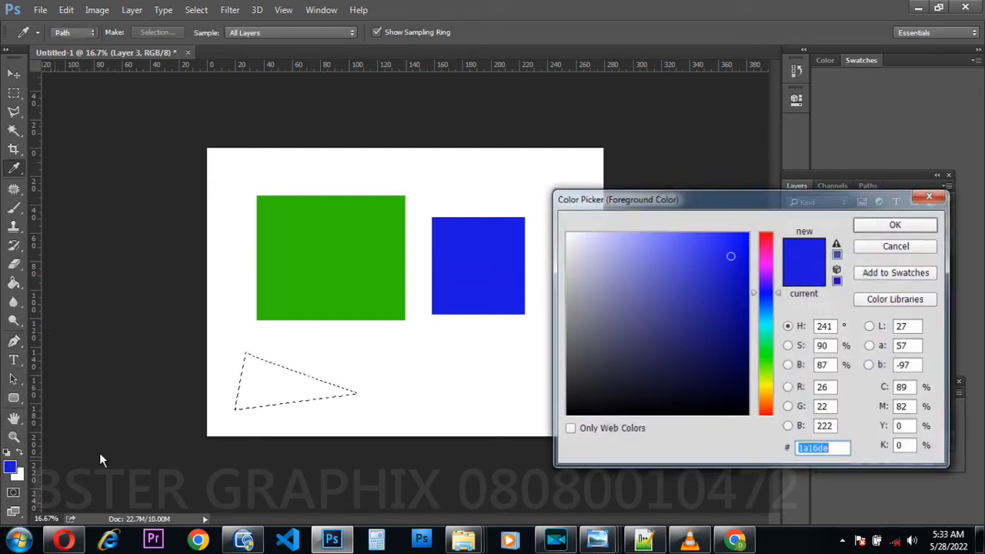
{"action": "left_click", "coordinate": [769, 252]}
{"action": "left_click", "coordinate": [737, 282]}
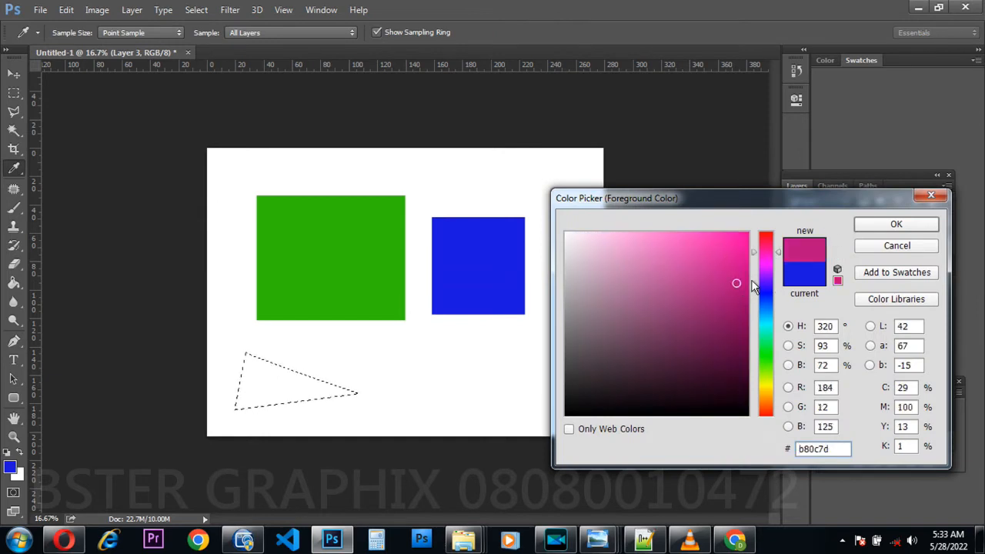
{"action": "left_click", "coordinate": [879, 229]}
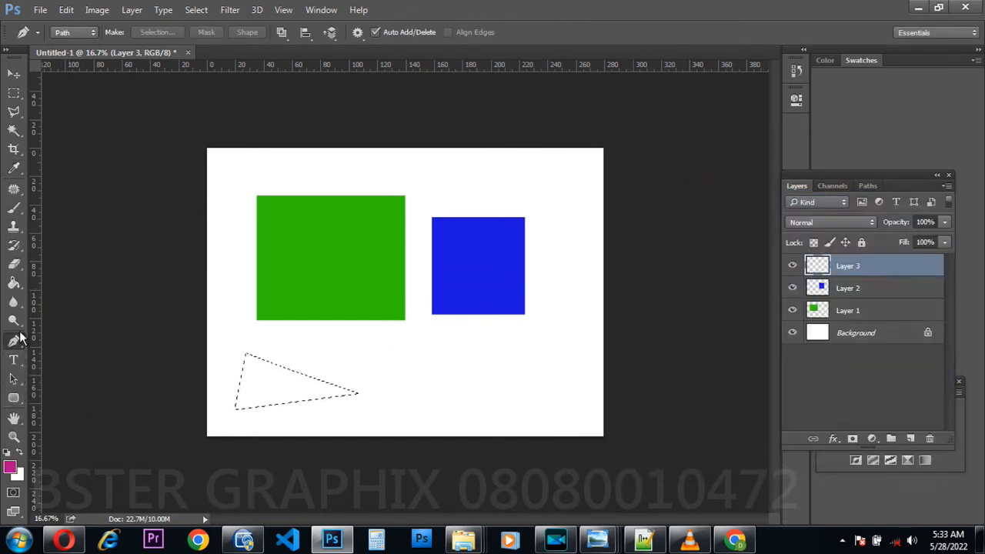
Step: Fill the triangular selection on Layer 3 with the magenta foreground color using the Paint Bucket, and deselect it
{"action": "left_click", "coordinate": [14, 283]}
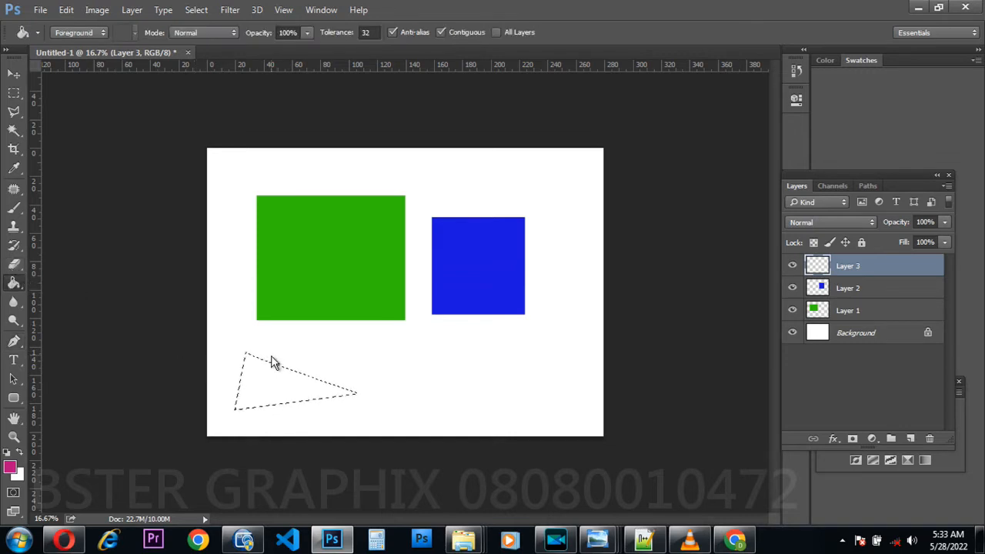
{"action": "left_click", "coordinate": [267, 383]}
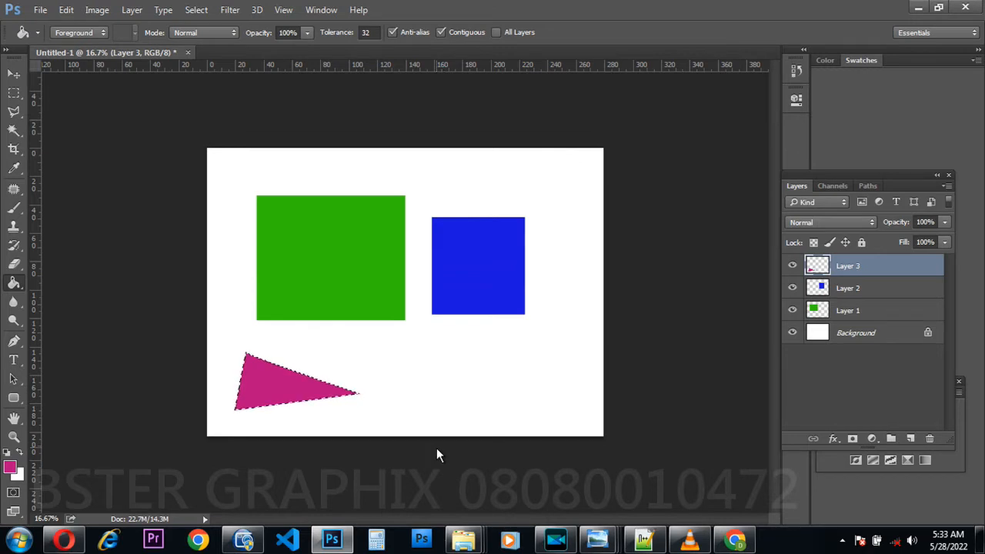
{"action": "key", "text": "ctrl+d"}
Step: Outline an irregular closed selection about 99 by 49 mm below the blue rectangle with the Polygonal Lasso
{"action": "left_click", "coordinate": [13, 112]}
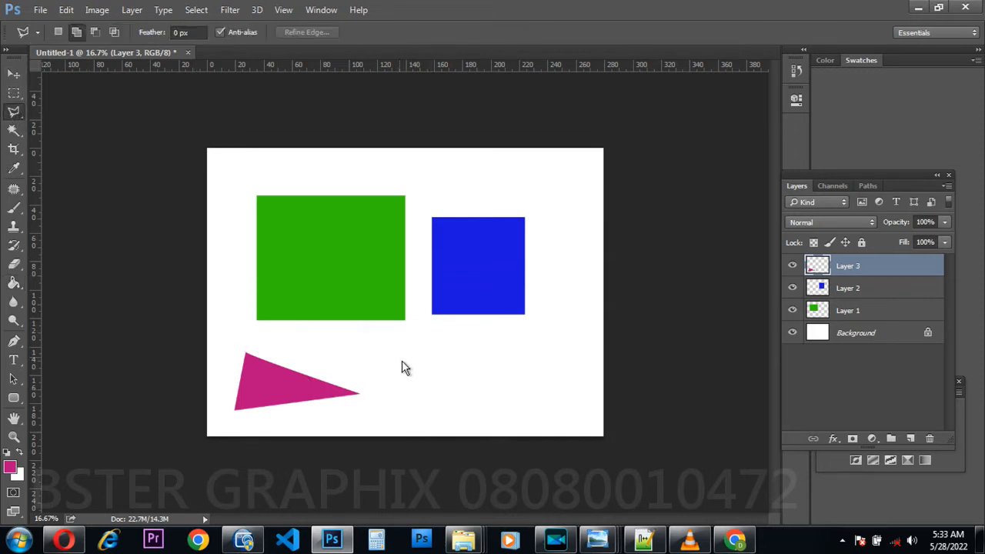
{"action": "left_click", "coordinate": [408, 399]}
{"action": "left_click", "coordinate": [428, 371]}
{"action": "left_click", "coordinate": [501, 349]}
{"action": "left_click", "coordinate": [545, 359]}
{"action": "left_click", "coordinate": [512, 417]}
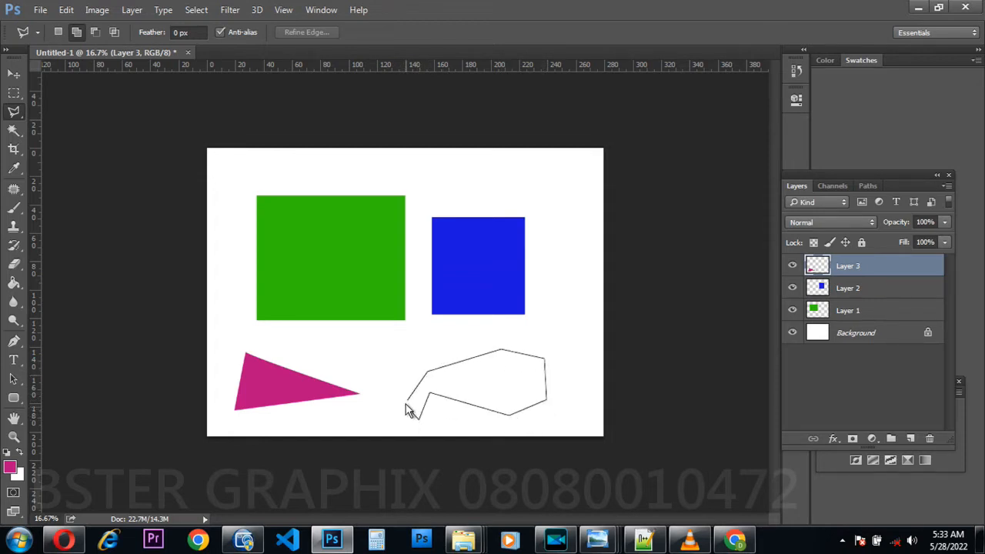
{"action": "left_click", "coordinate": [408, 408]}
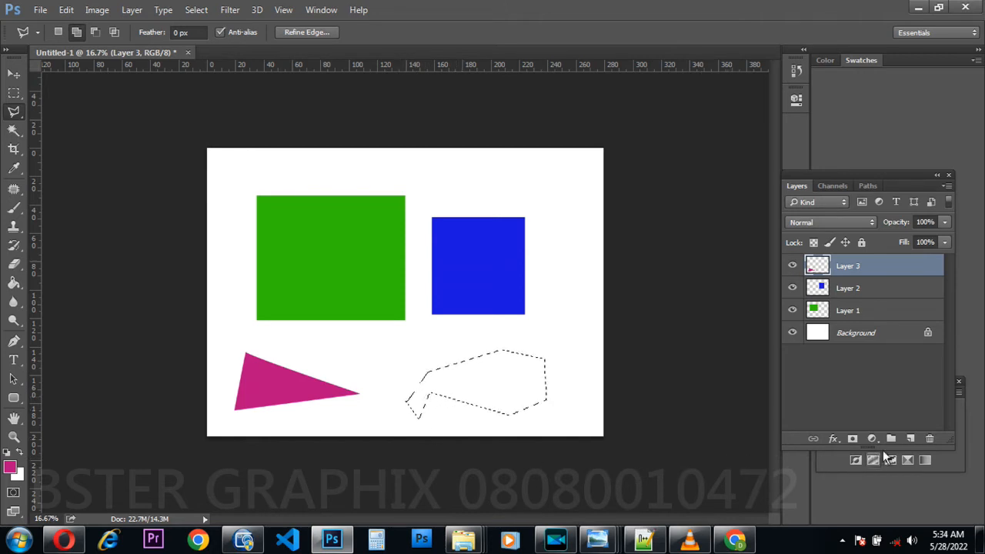
Step: Add a new layer and start a stroke on the polygonal selection with its color set to the yellow eff208
{"action": "left_click", "coordinate": [911, 439]}
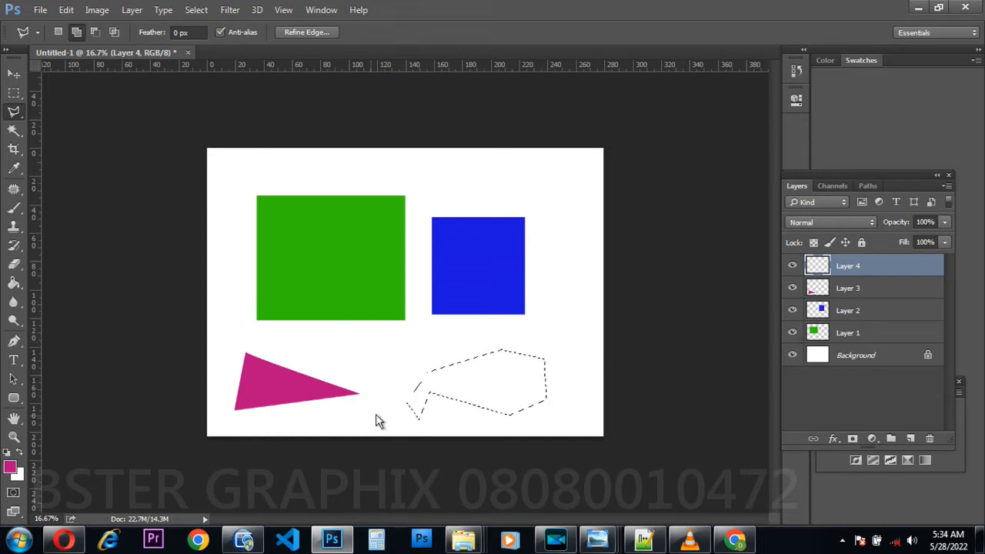
{"action": "right_click", "coordinate": [497, 385]}
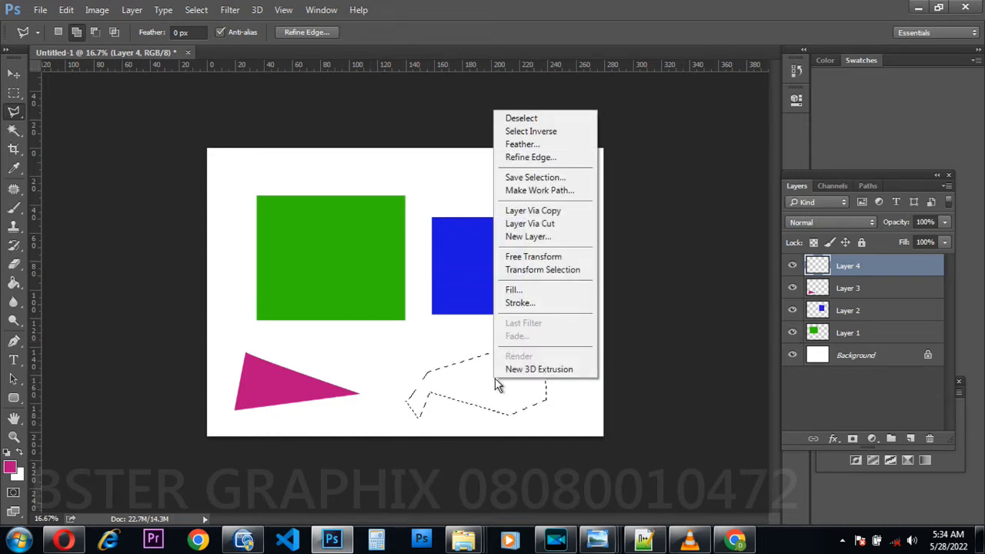
{"action": "left_click", "coordinate": [523, 305]}
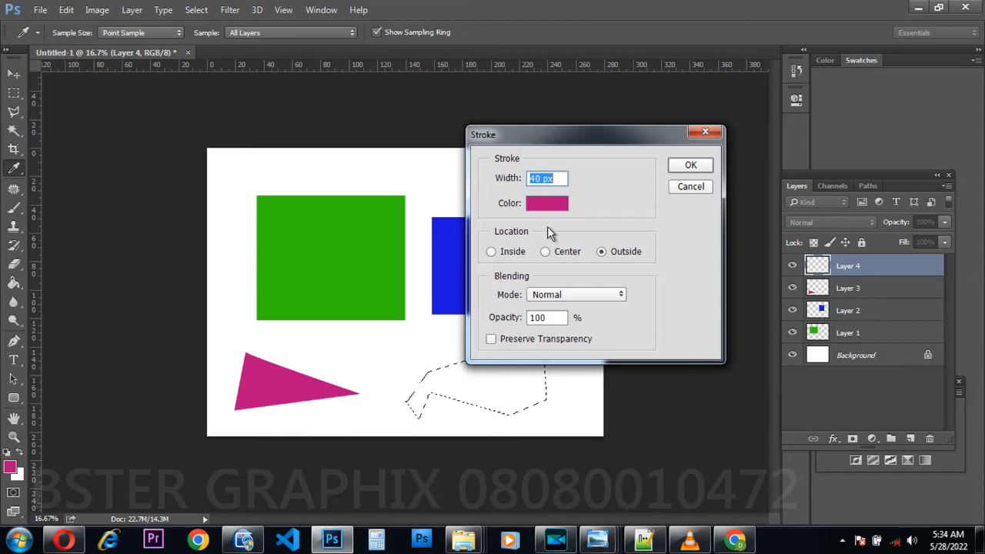
{"action": "left_click", "coordinate": [553, 204]}
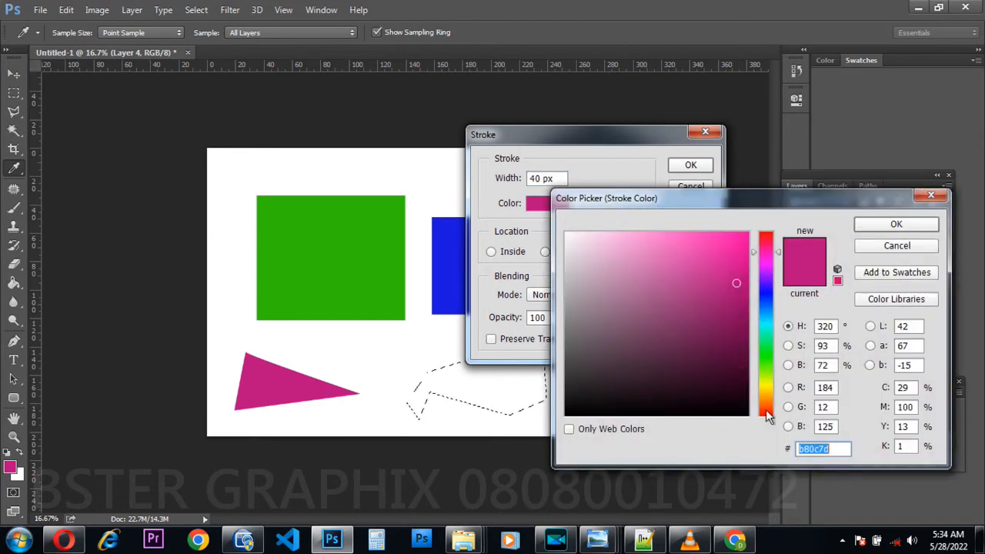
{"action": "left_click", "coordinate": [767, 385]}
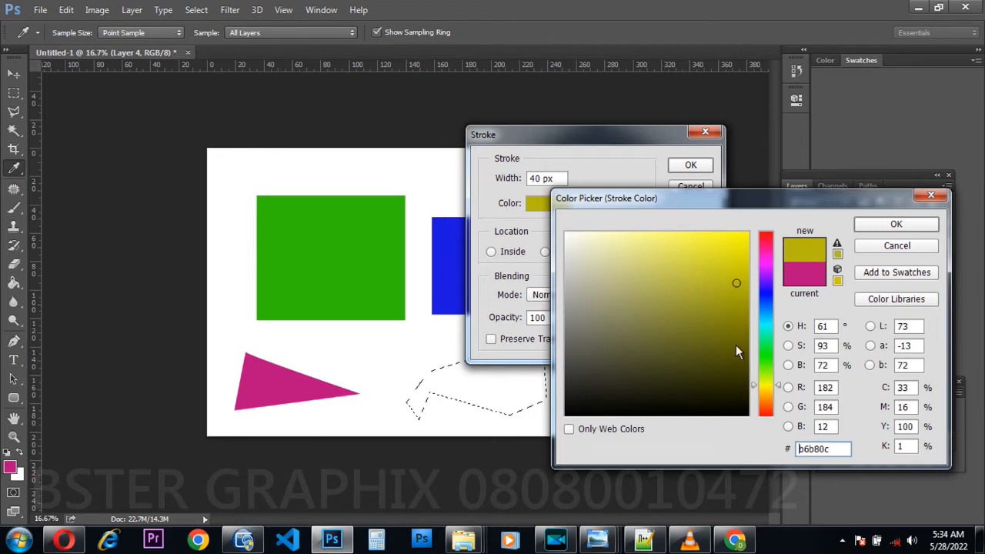
{"action": "left_click", "coordinate": [716, 252]}
{"action": "left_click", "coordinate": [742, 242]}
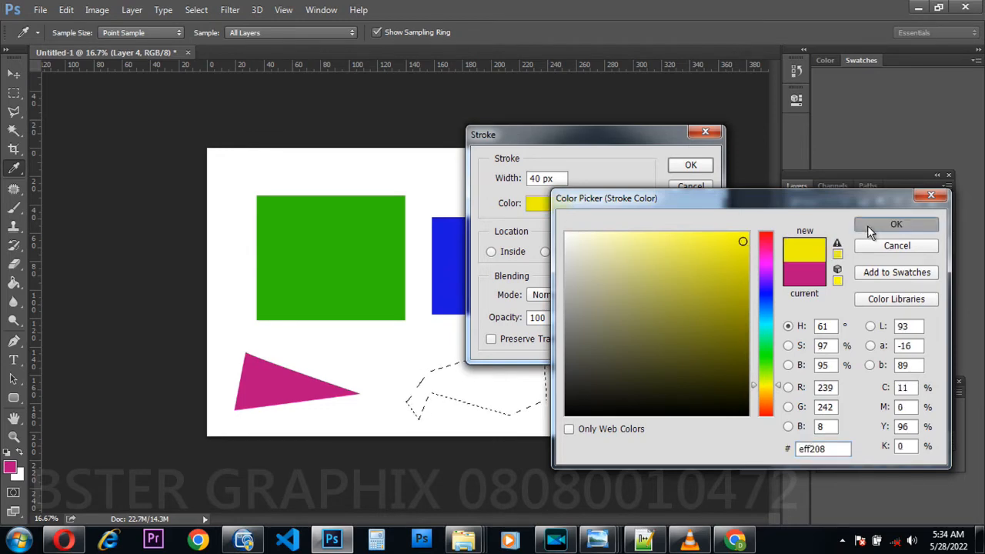
{"action": "left_click", "coordinate": [867, 226]}
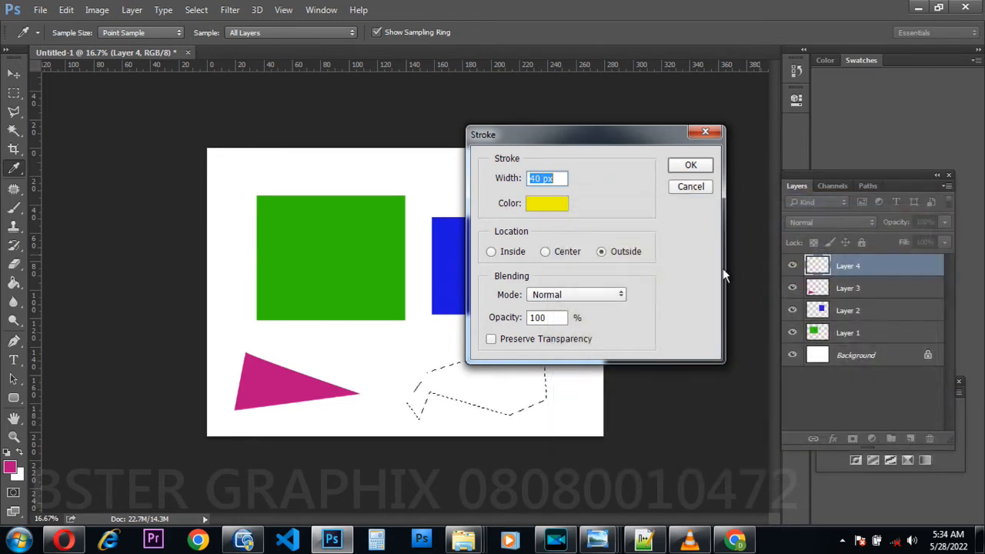
Step: Set the stroke width to 20 px, apply it outside the polygonal selection, and deselect the shape
{"action": "left_click", "coordinate": [539, 178]}
{"action": "type", "text": "20"}
{"action": "left_click", "coordinate": [688, 168]}
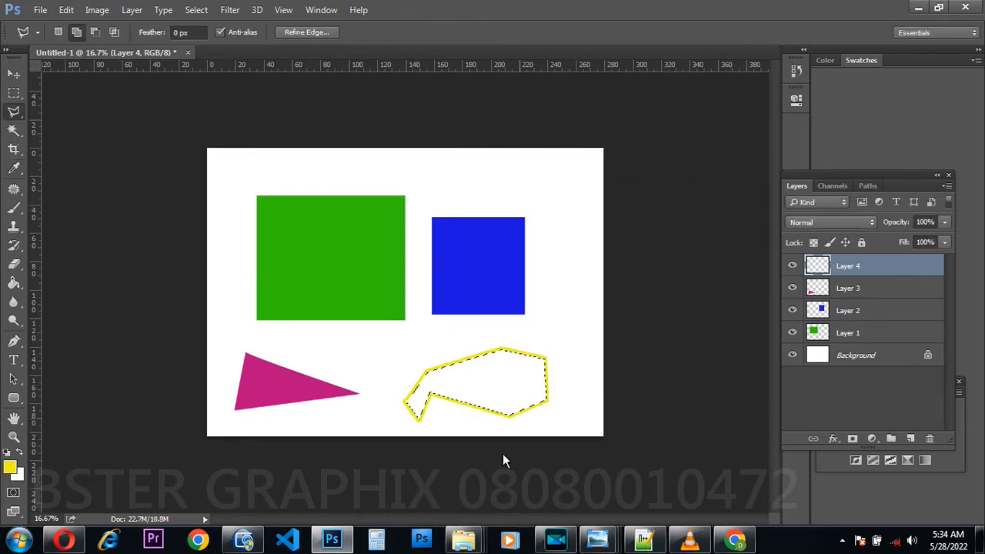
{"action": "scroll", "coordinate": [488, 449], "scroll_direction": "up", "scroll_amount": 3}
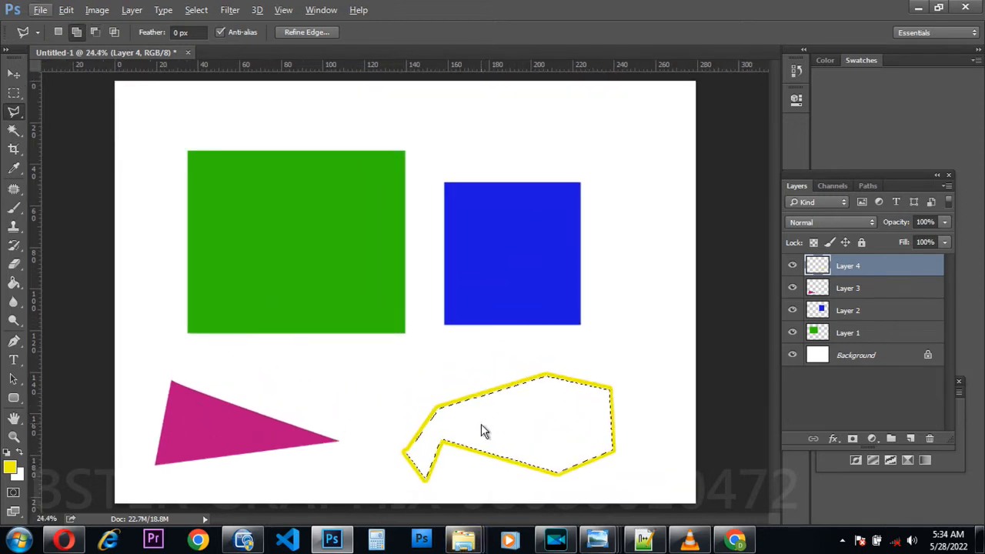
{"action": "scroll", "coordinate": [482, 427], "scroll_direction": "up", "scroll_amount": 4}
{"action": "scroll", "coordinate": [469, 406], "scroll_direction": "down", "scroll_amount": 2}
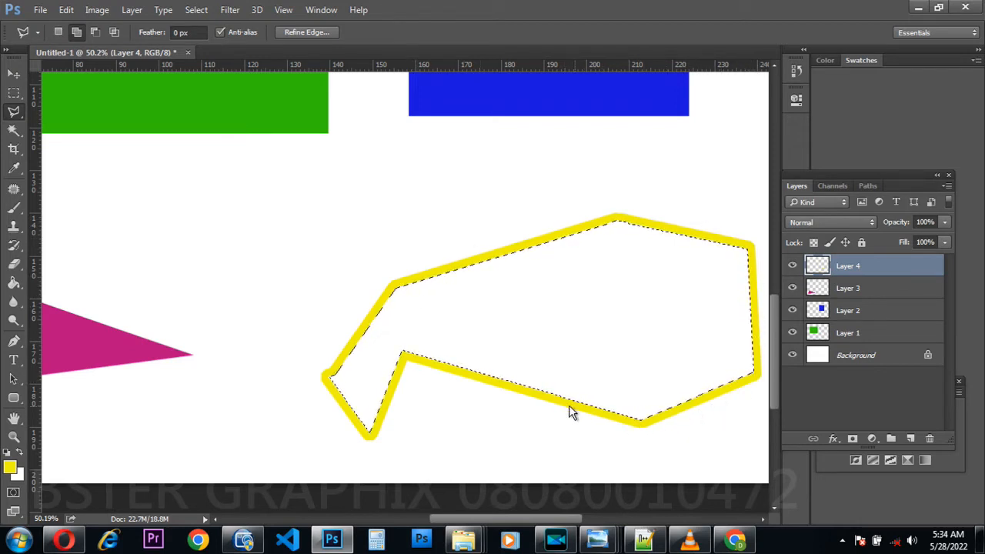
{"action": "key", "text": "ctrl+d"}
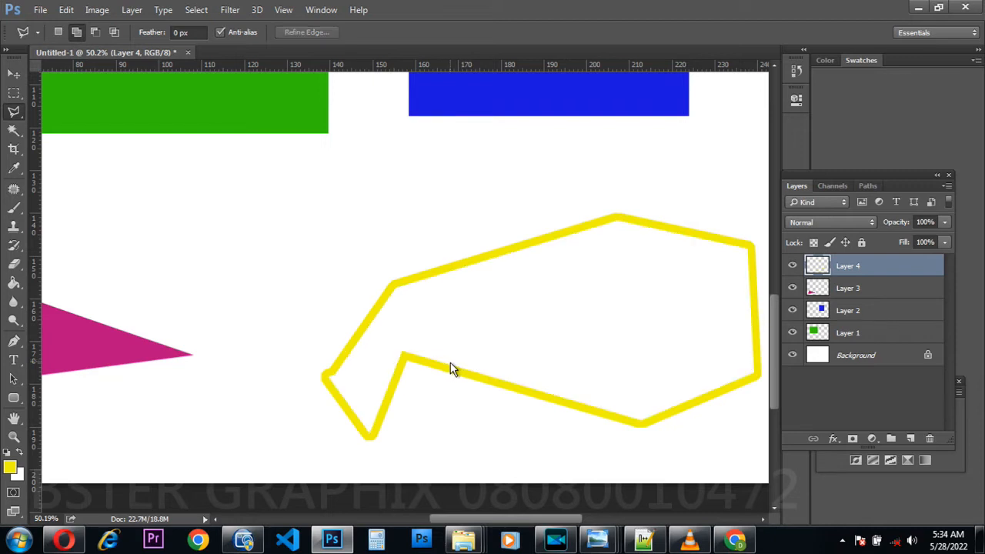
Step: Move the yellow outline on Layer 4 up and left so it overlaps the lower edges of the green and blue rectangles
{"action": "left_click", "coordinate": [13, 73]}
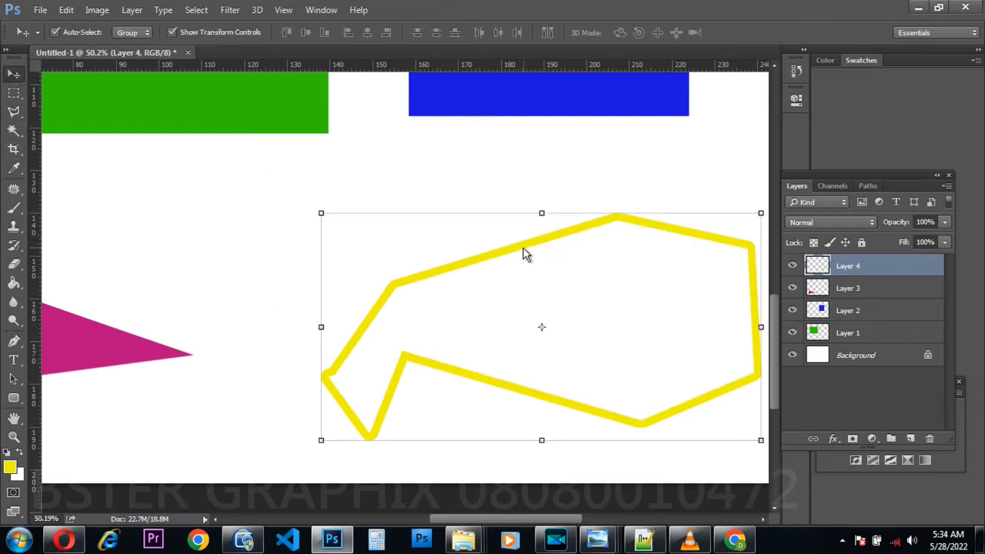
{"action": "left_click_drag", "start_coordinate": [513, 244], "coordinate": [241, 111]}
{"action": "scroll", "coordinate": [488, 337], "scroll_direction": "down", "scroll_amount": 3}
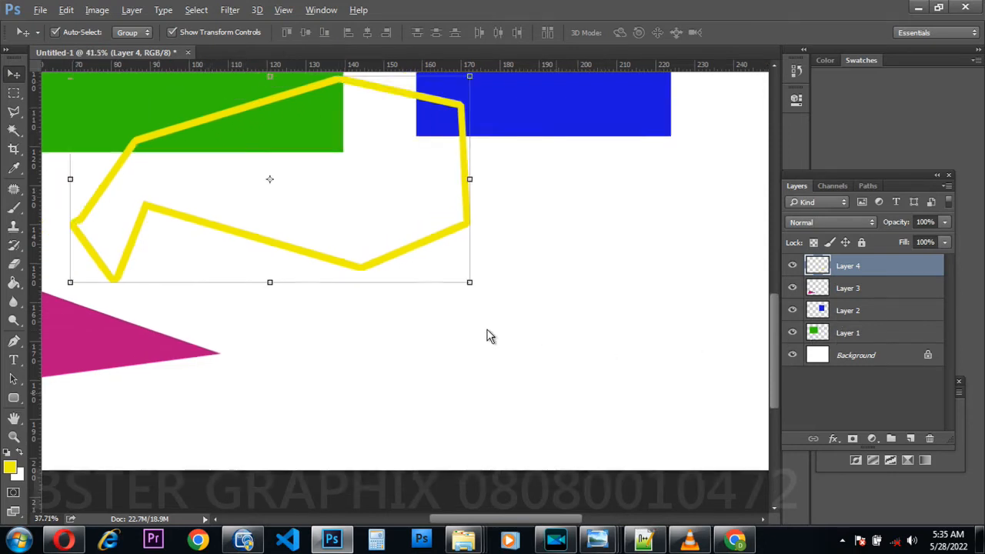
{"action": "scroll", "coordinate": [488, 337], "scroll_direction": "down", "scroll_amount": 1}
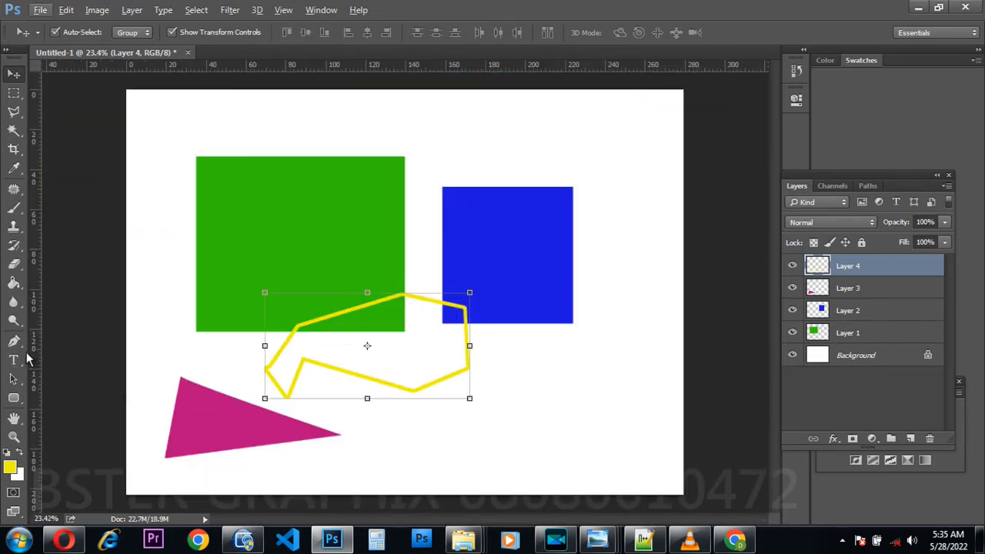
Step: Draw a closed path about 33 by 27 mm with the Pen tool in the empty area below the blue rectangle, with curved left and upper edges
{"action": "key", "text": "p"}
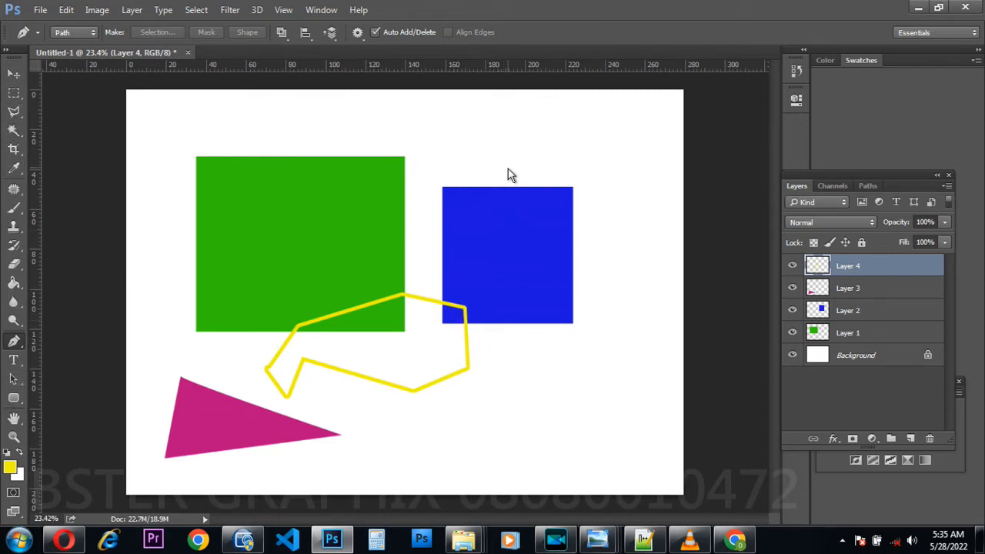
{"action": "scroll", "coordinate": [508, 421], "scroll_direction": "up", "scroll_amount": 2}
{"action": "scroll", "coordinate": [507, 421], "scroll_direction": "up", "scroll_amount": 2}
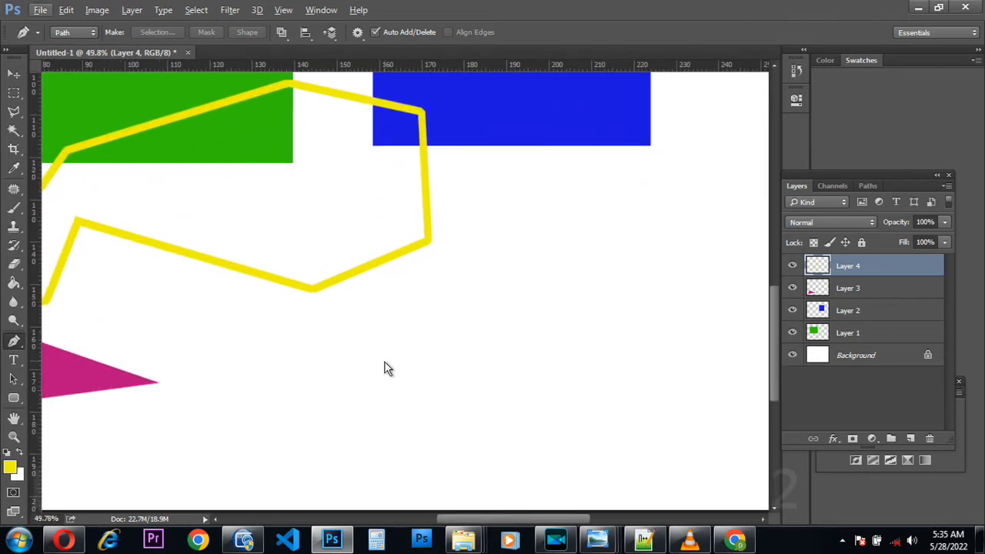
{"action": "left_click", "coordinate": [472, 311]}
{"action": "left_click_drag", "start_coordinate": [477, 427], "coordinate": [616, 453]}
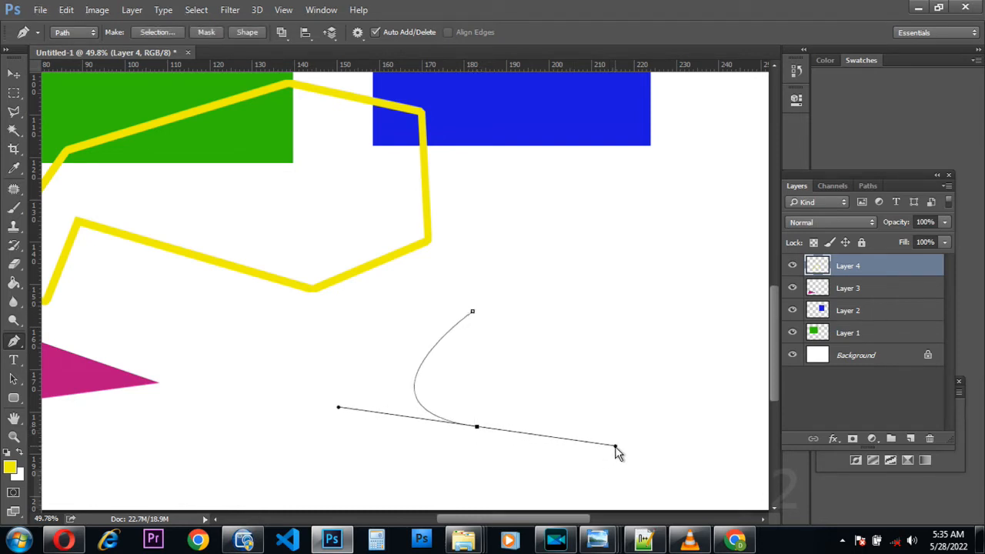
{"action": "left_click", "coordinate": [477, 427]}
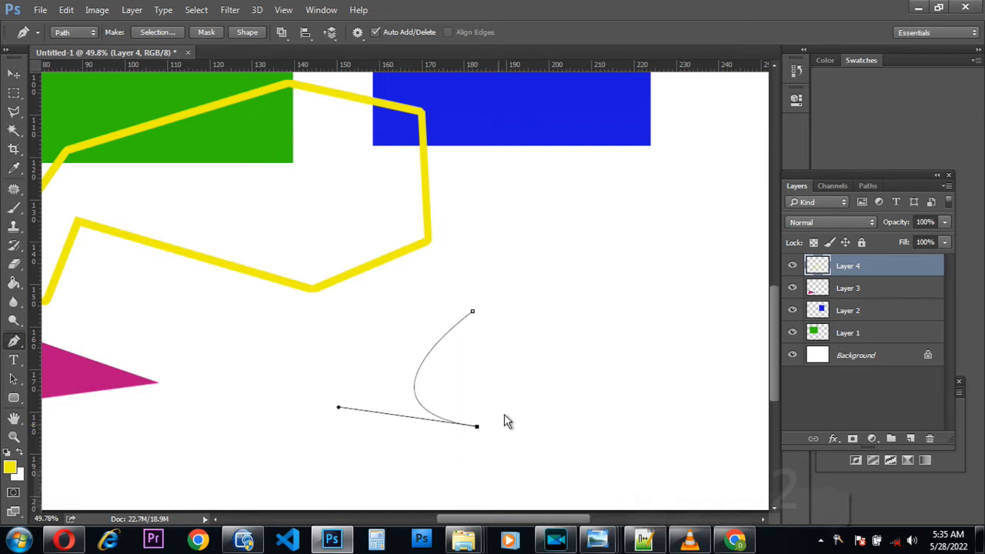
{"action": "left_click", "coordinate": [555, 324]}
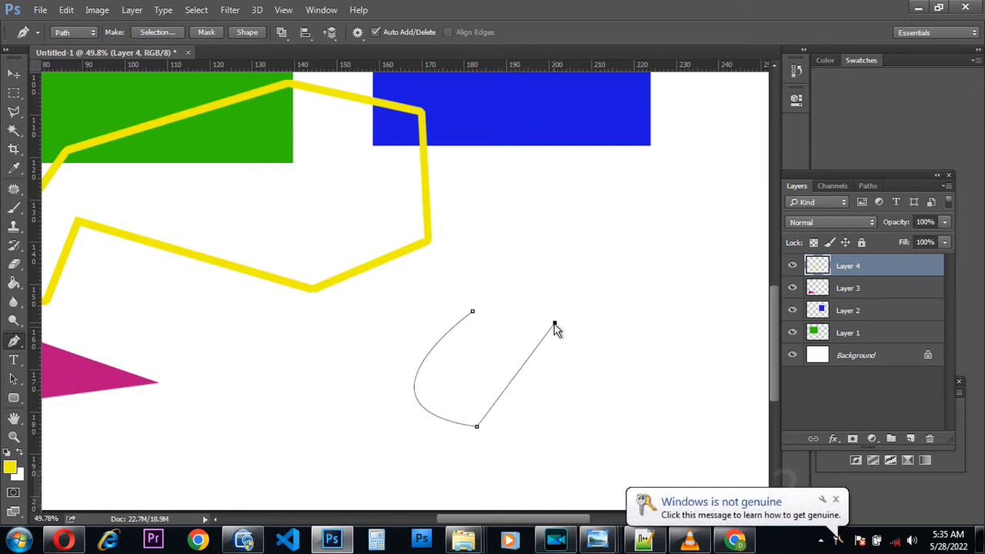
{"action": "left_click", "coordinate": [473, 312]}
{"action": "left_click_drag", "start_coordinate": [477, 275], "coordinate": [472, 229]}
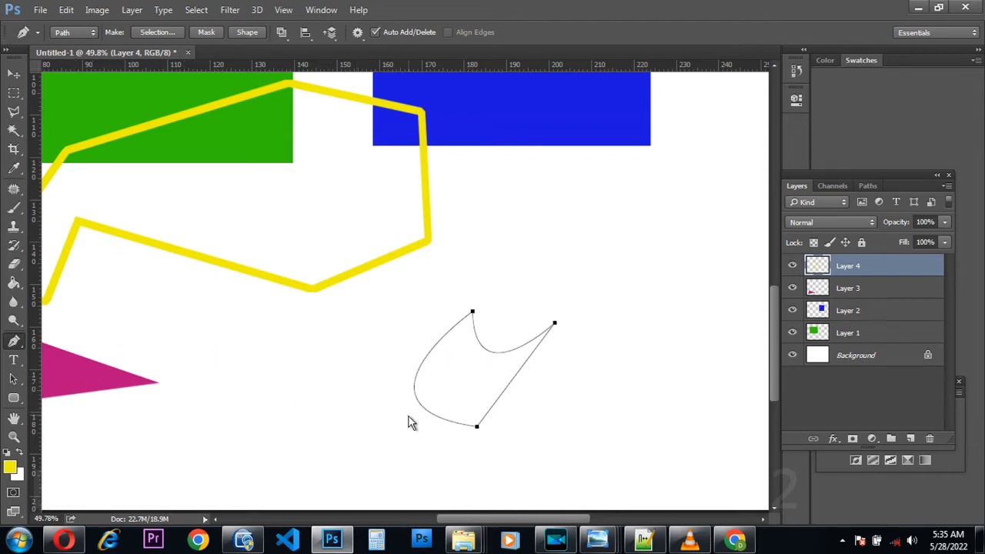
Step: Try converting the curved path to a selection and stroking it with the Brush, undoing each attempt
{"action": "key", "text": "ctrl+Return"}
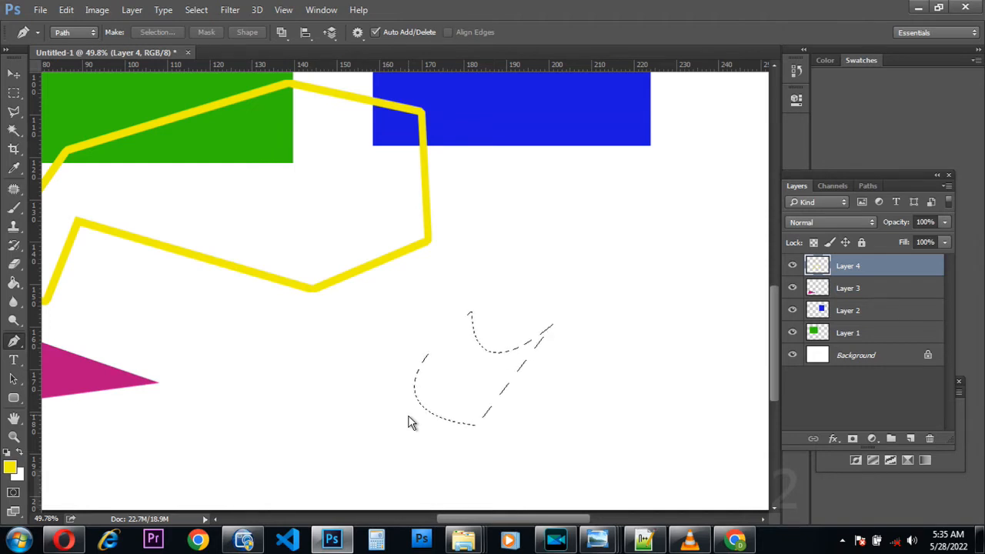
{"action": "key", "text": "ctrl+z"}
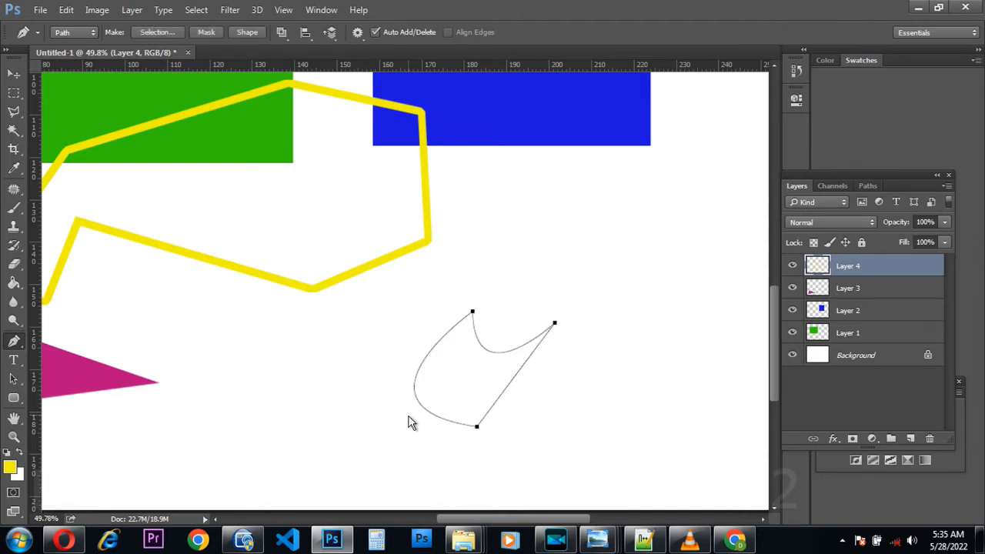
{"action": "right_click", "coordinate": [462, 381]}
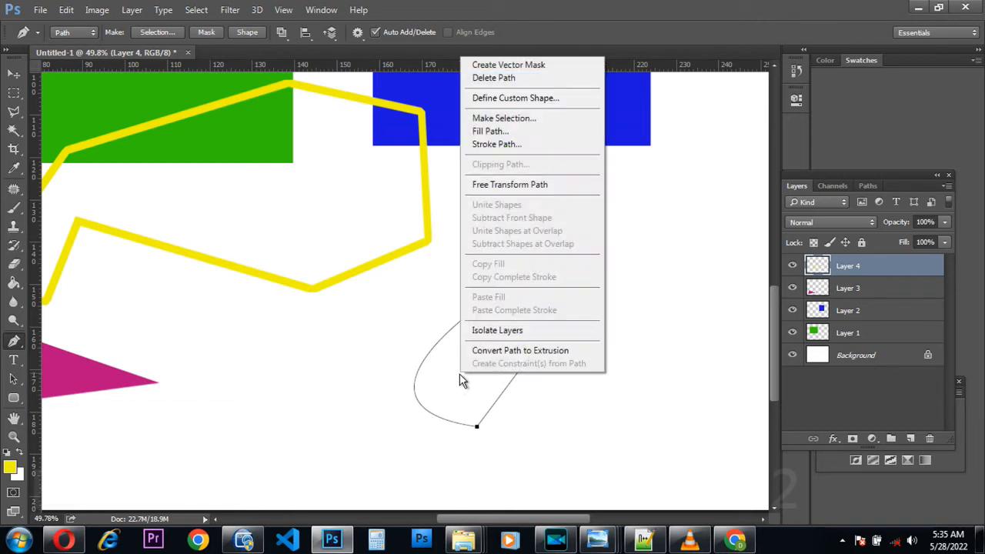
{"action": "left_click", "coordinate": [527, 156]}
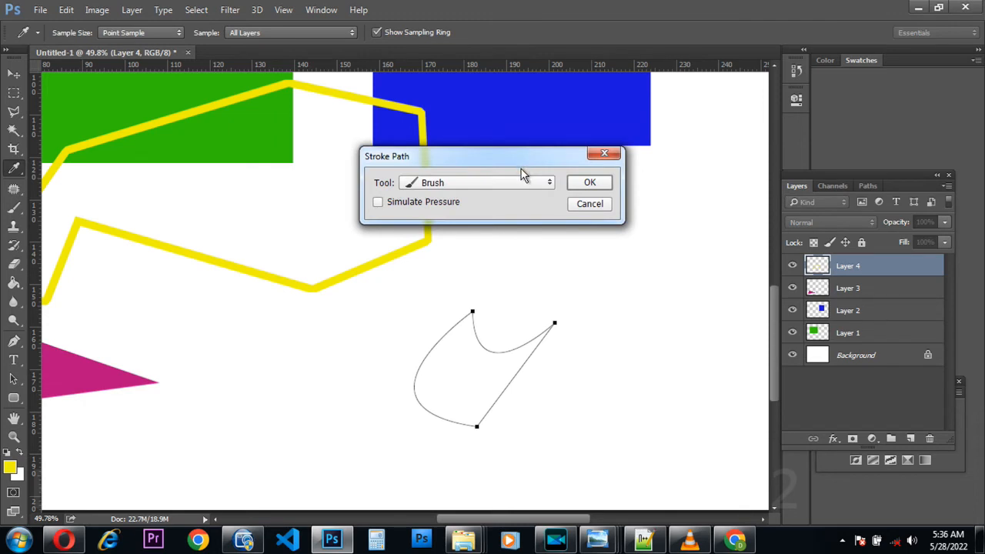
{"action": "left_click", "coordinate": [590, 183]}
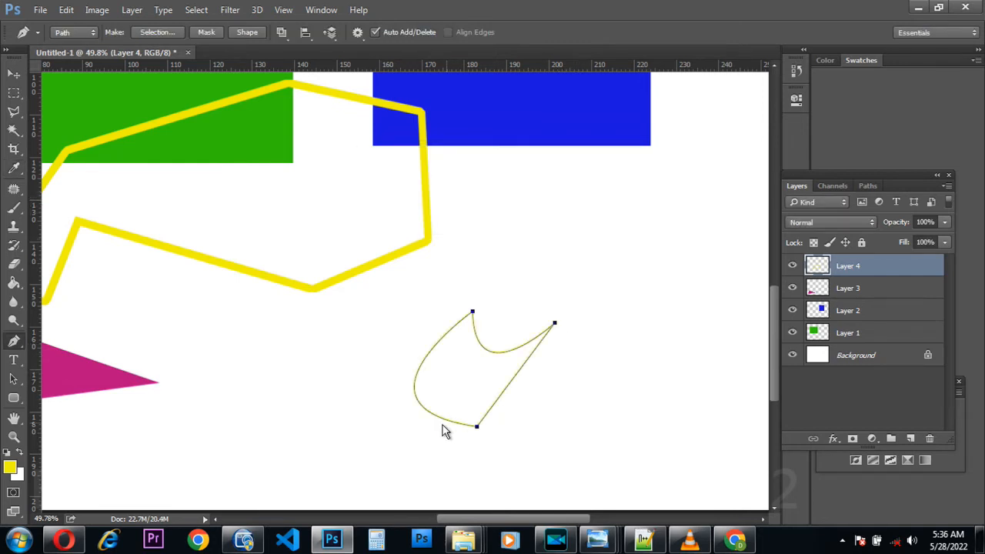
{"action": "scroll", "coordinate": [442, 431], "scroll_direction": "up", "scroll_amount": 8}
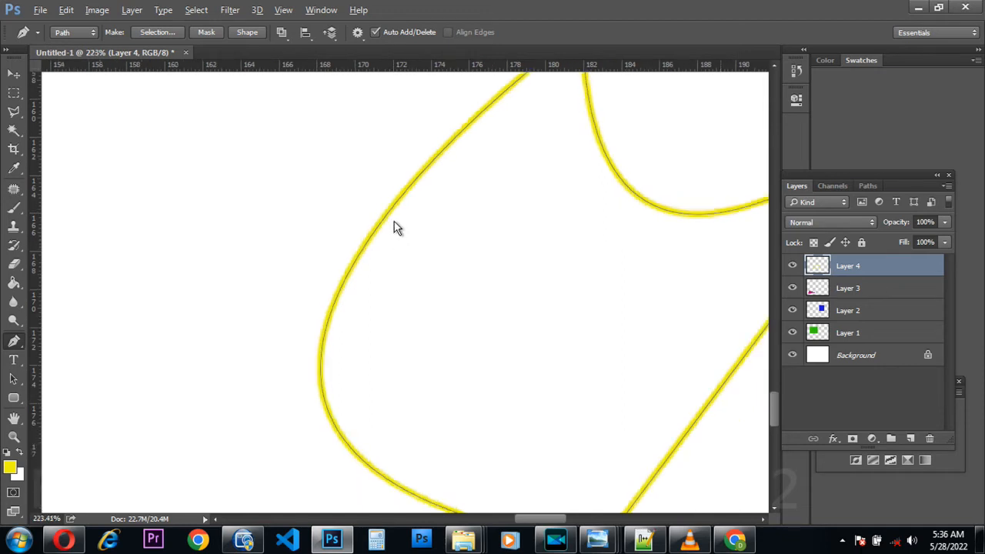
{"action": "scroll", "coordinate": [393, 227], "scroll_direction": "down", "scroll_amount": 8}
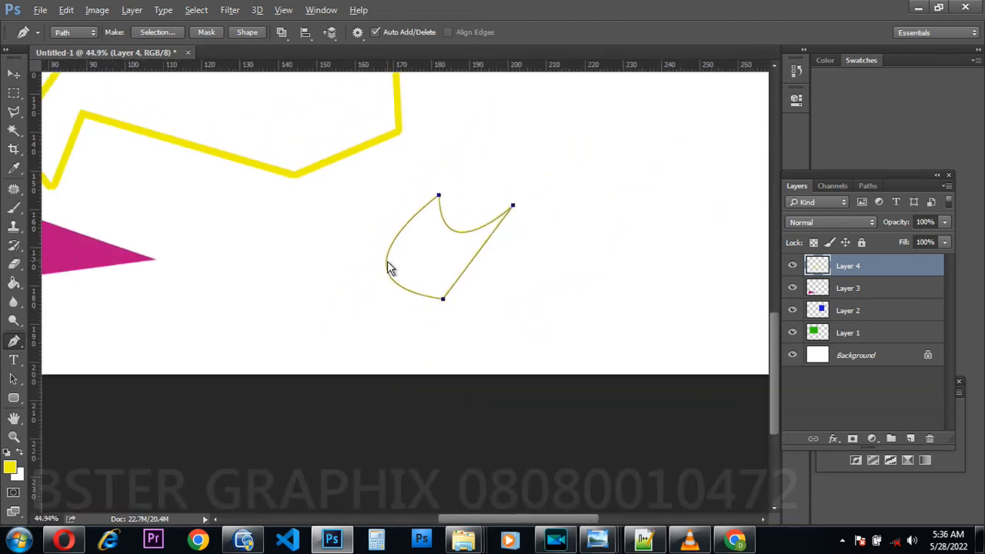
{"action": "scroll", "coordinate": [400, 259], "scroll_direction": "up", "scroll_amount": 1}
{"action": "scroll", "coordinate": [400, 258], "scroll_direction": "up", "scroll_amount": 2}
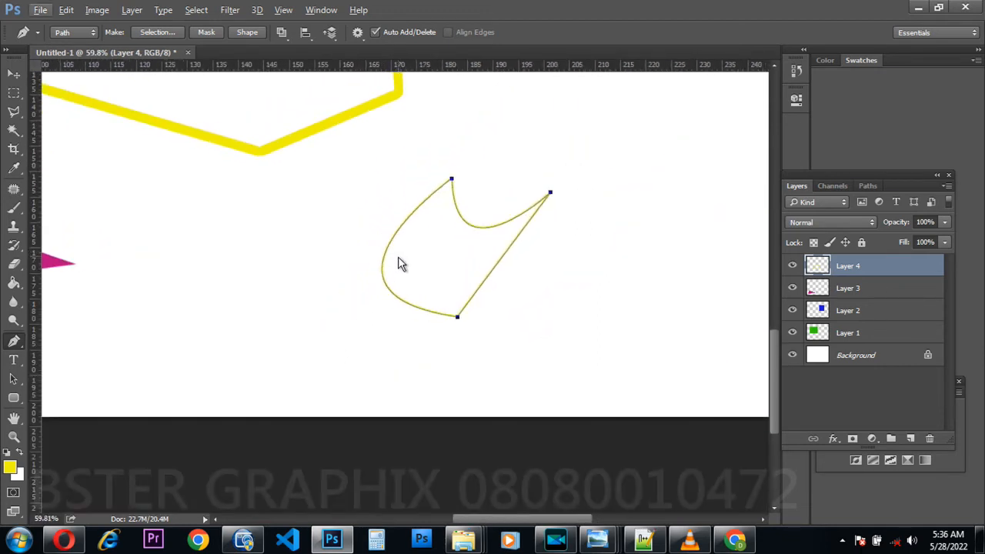
{"action": "key", "text": "ctrl+z"}
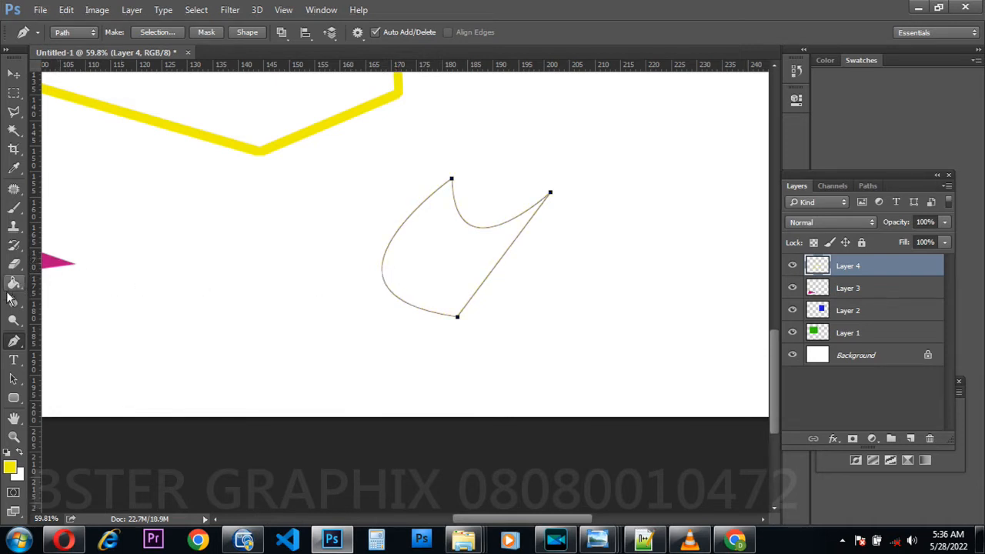
Step: Set the brush size to 15 px and stroke the curved path on Layer 4 with the Brush
{"action": "left_click", "coordinate": [11, 214]}
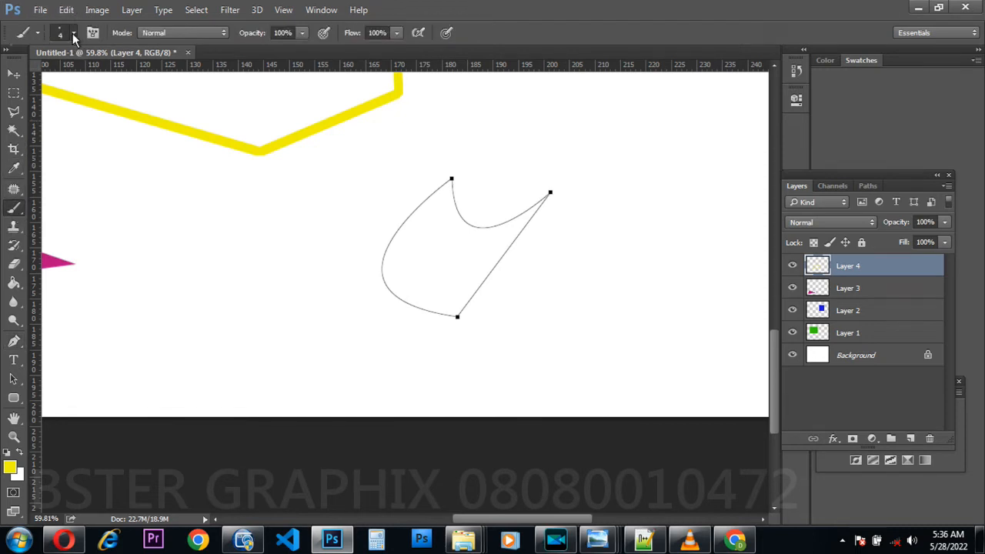
{"action": "left_click", "coordinate": [72, 33]}
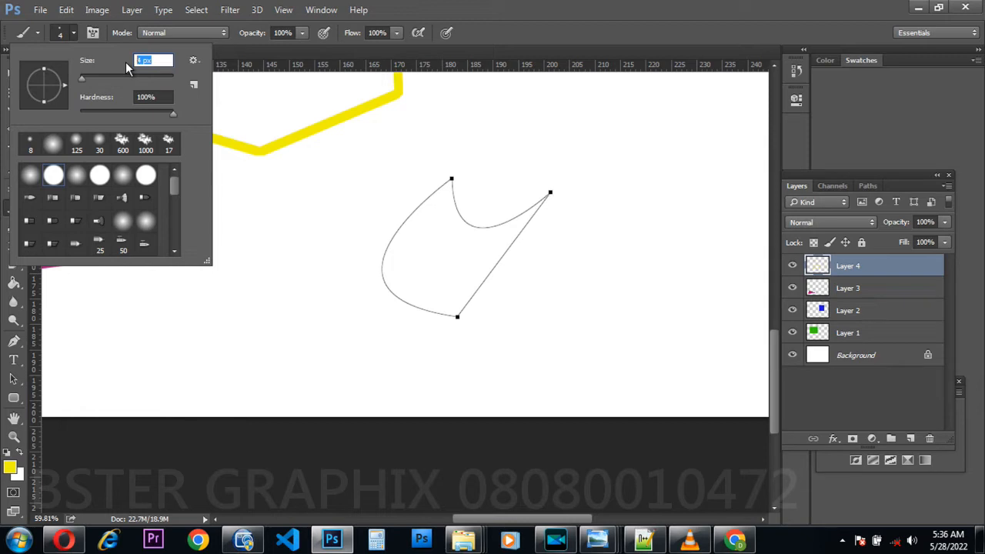
{"action": "type", "text": "15"}
{"action": "left_click", "coordinate": [14, 343]}
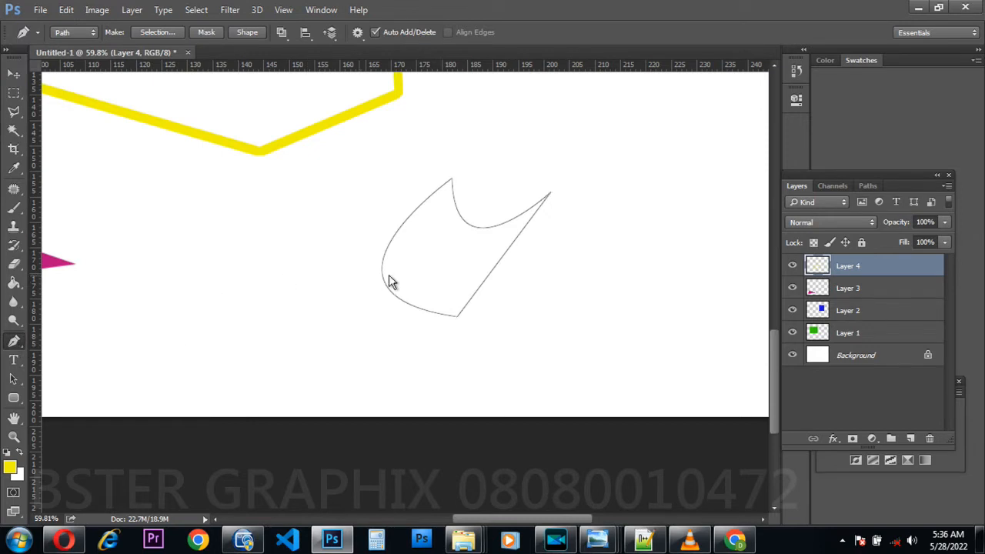
{"action": "right_click", "coordinate": [411, 266]}
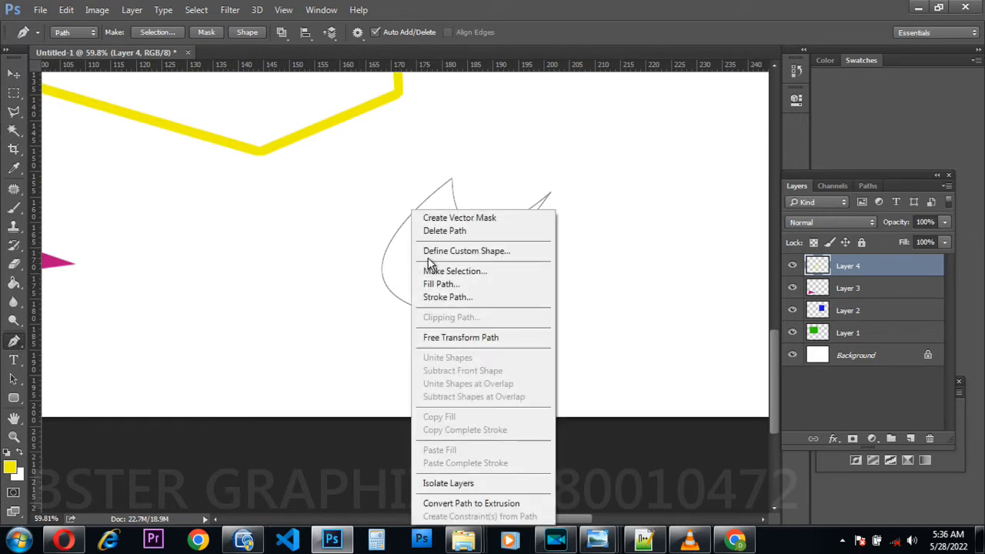
{"action": "left_click", "coordinate": [452, 302]}
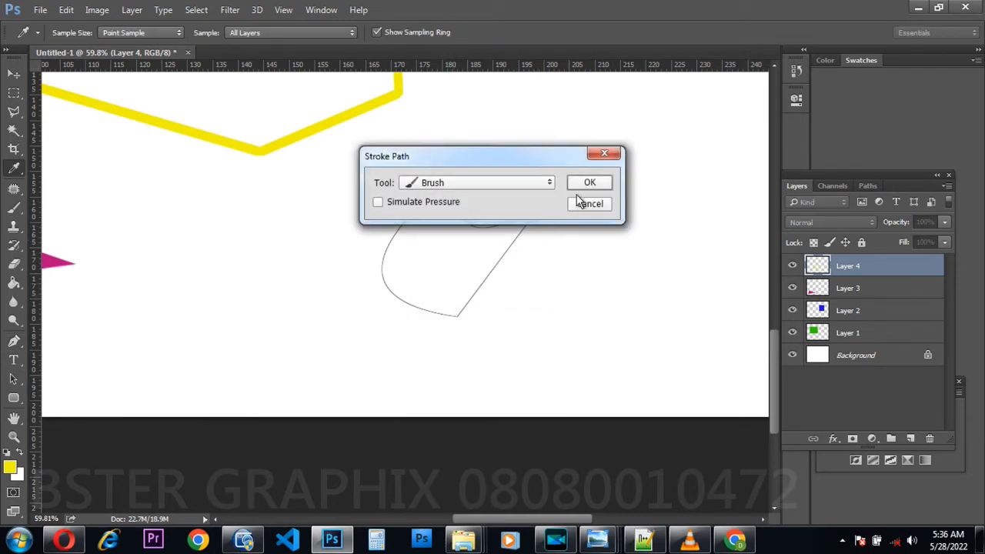
{"action": "left_click", "coordinate": [590, 183]}
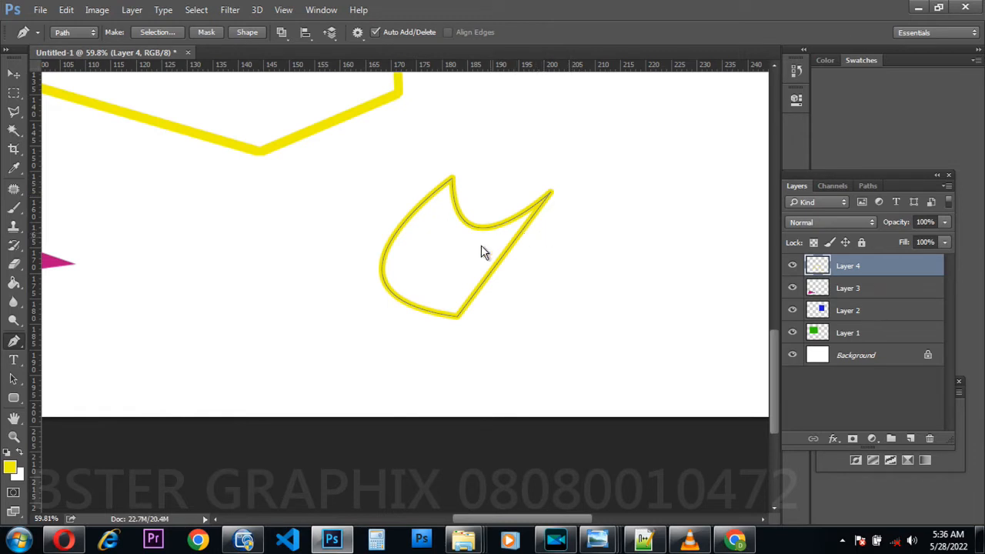
Step: Apply a second Brush stroke along the same curved path, without simulated pressure
{"action": "right_click", "coordinate": [437, 254]}
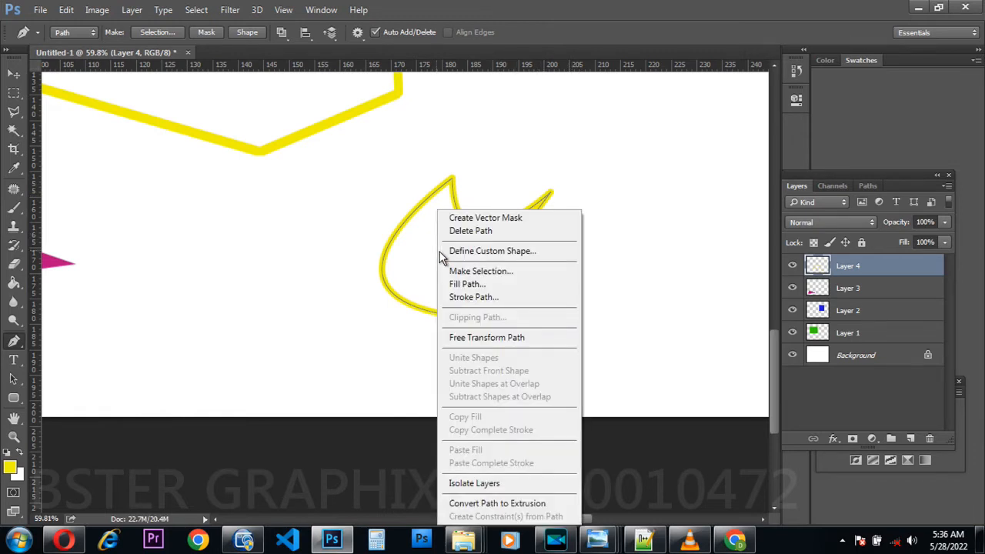
{"action": "left_click", "coordinate": [474, 297]}
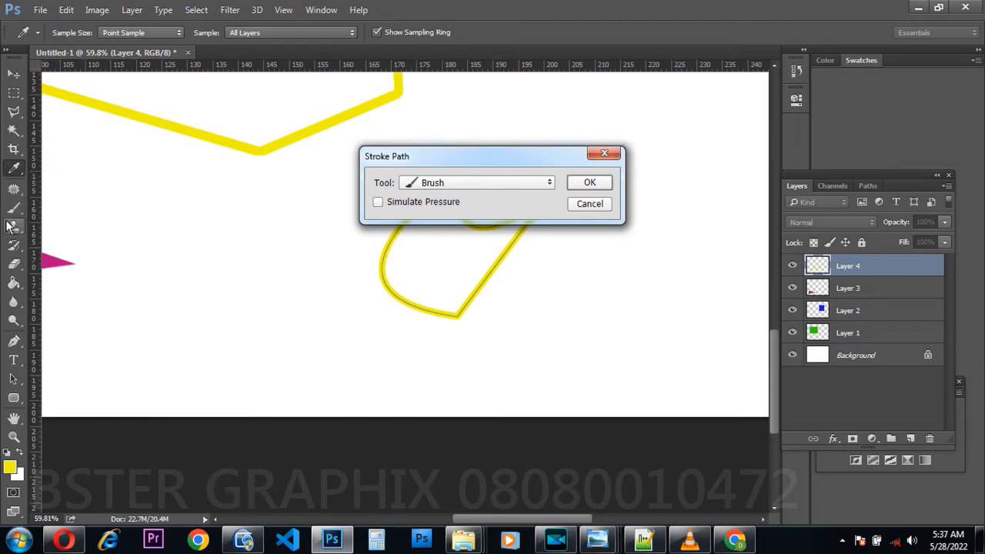
{"action": "left_click", "coordinate": [590, 183]}
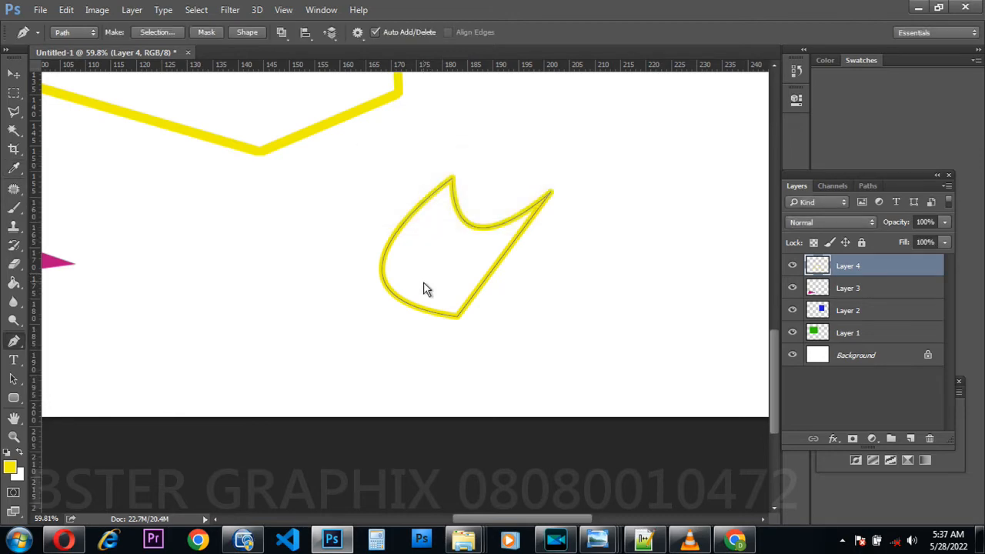
Step: Move the blue rectangle on Layer 2 about 11 mm right and 22 mm up, clear of the yellow outline
{"action": "scroll", "coordinate": [423, 282], "scroll_direction": "down", "scroll_amount": 5}
{"action": "scroll", "coordinate": [407, 302], "scroll_direction": "down", "scroll_amount": 1}
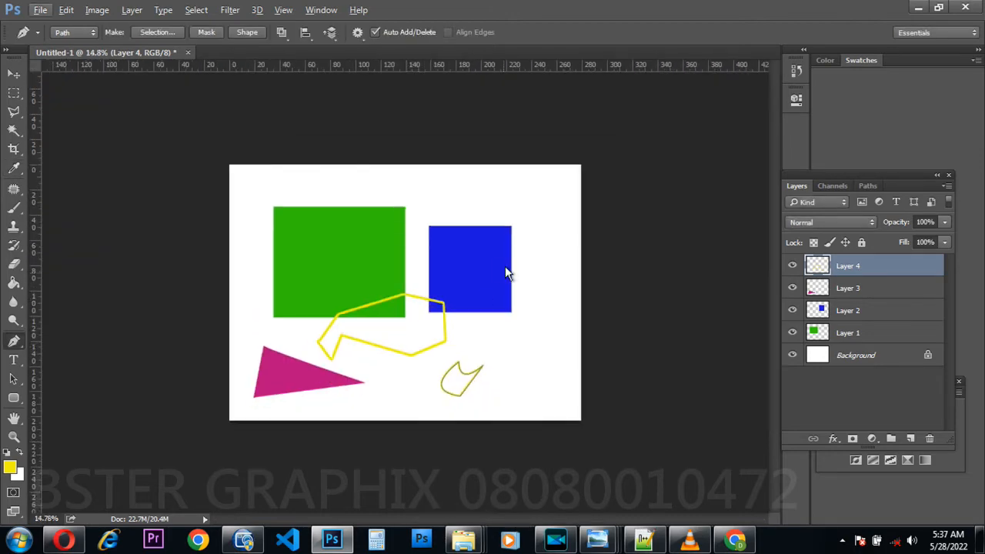
{"action": "left_click", "coordinate": [14, 74]}
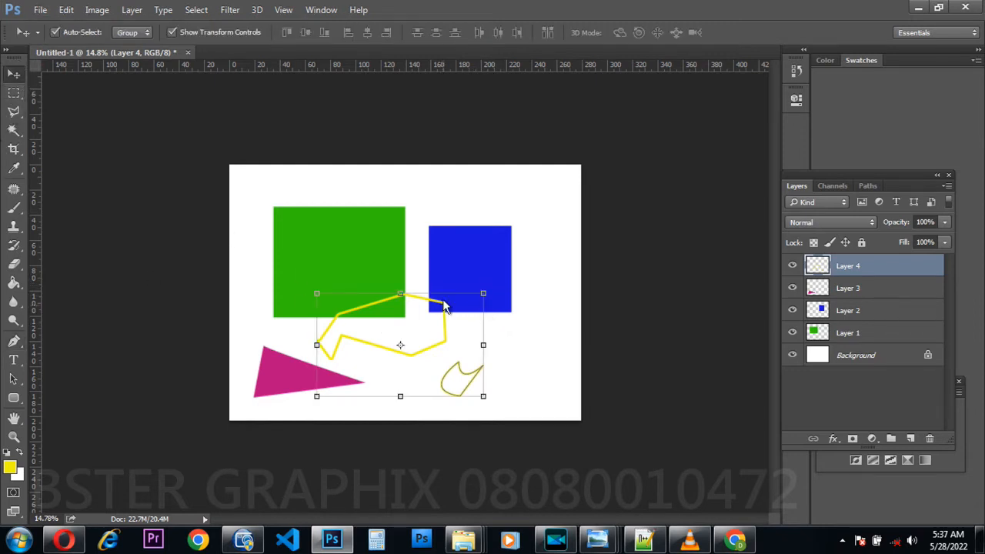
{"action": "left_click", "coordinate": [473, 270]}
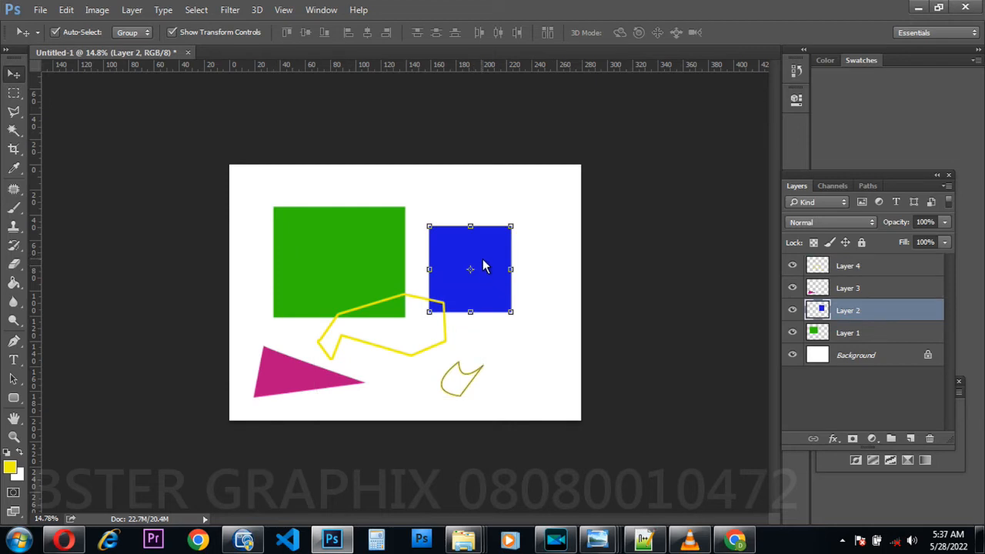
{"action": "left_click_drag", "start_coordinate": [484, 267], "coordinate": [491, 229]}
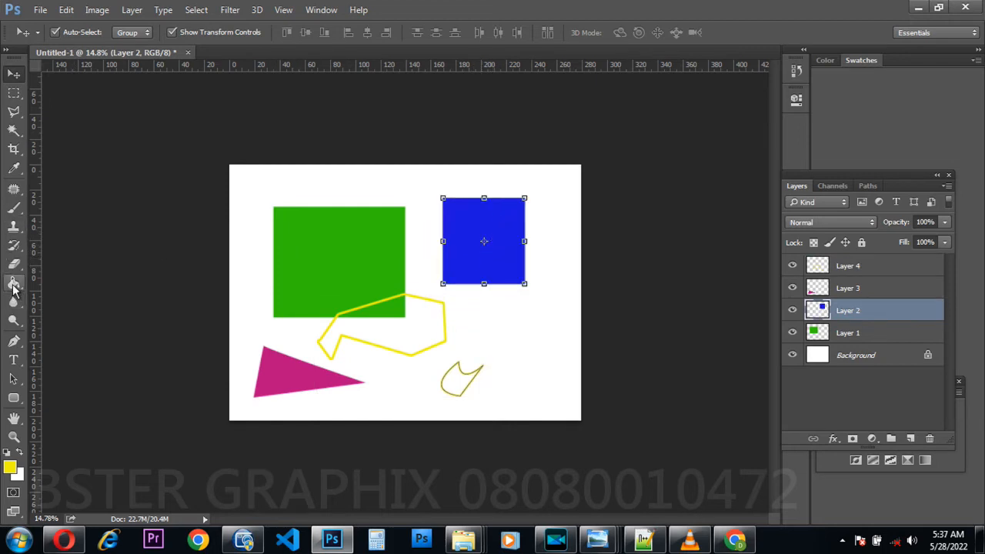
Step: Add a Color Overlay layer style in dark blue #38339a to the rectangle on Layer 2
{"action": "left_click", "coordinate": [833, 439]}
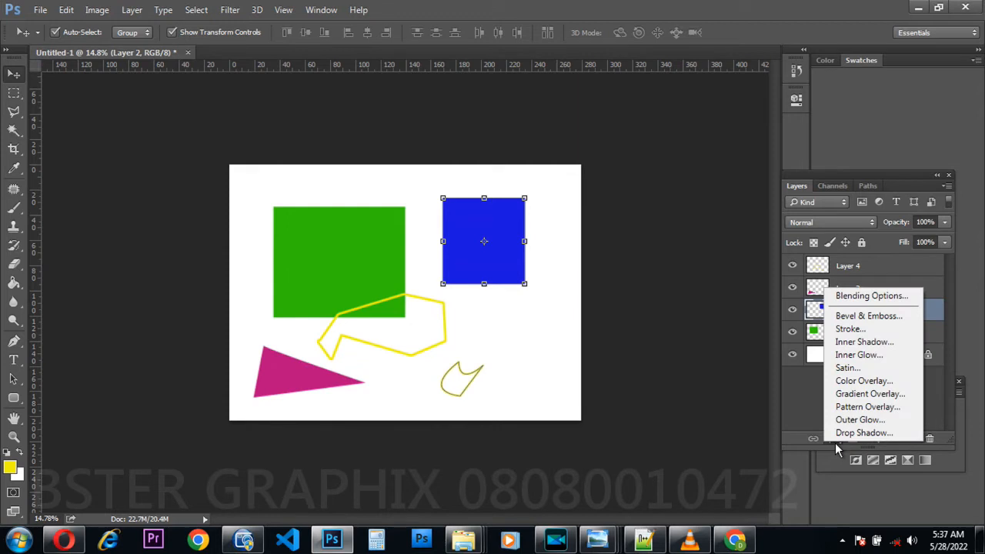
{"action": "left_click", "coordinate": [872, 383]}
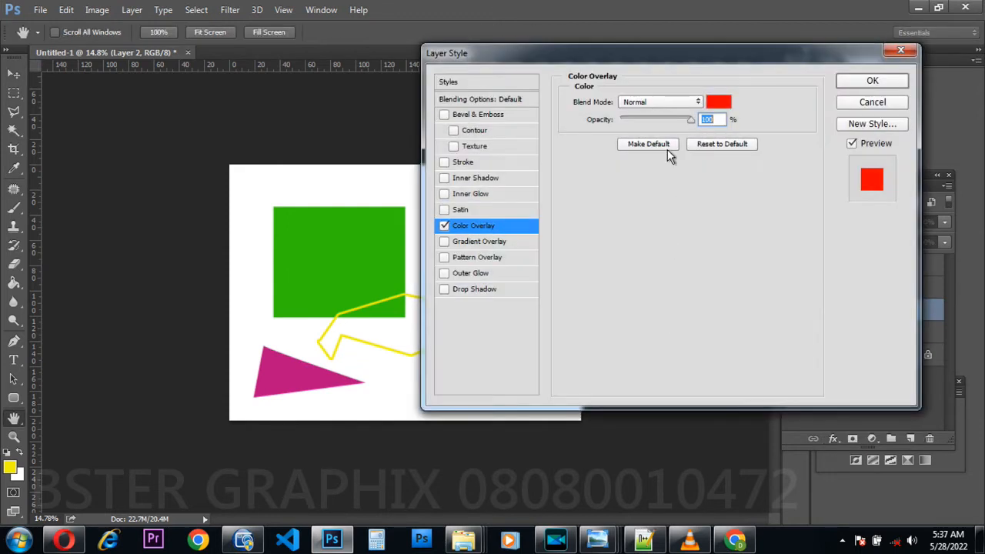
{"action": "left_click_drag", "start_coordinate": [635, 68], "coordinate": [231, 297]}
{"action": "left_click", "coordinate": [297, 340]}
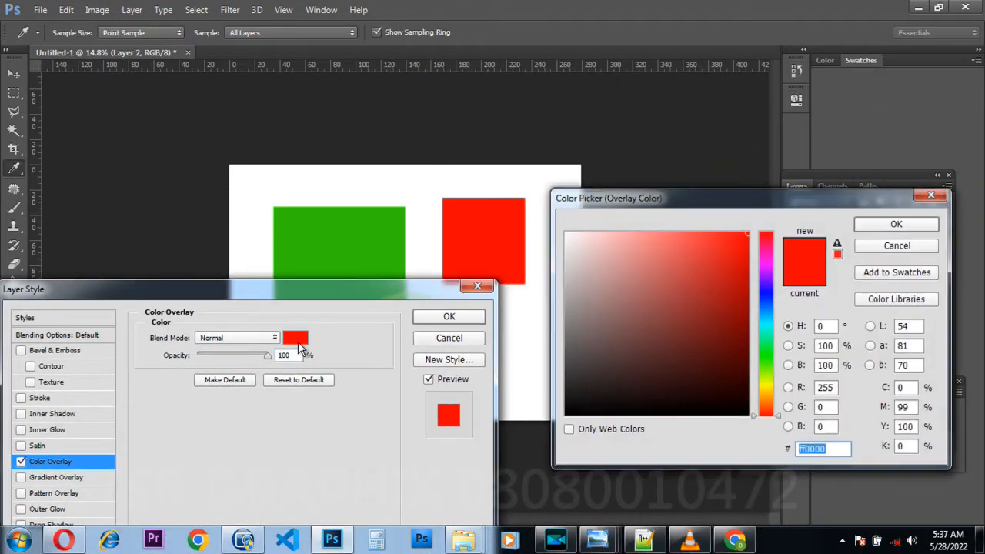
{"action": "left_click", "coordinate": [765, 293]}
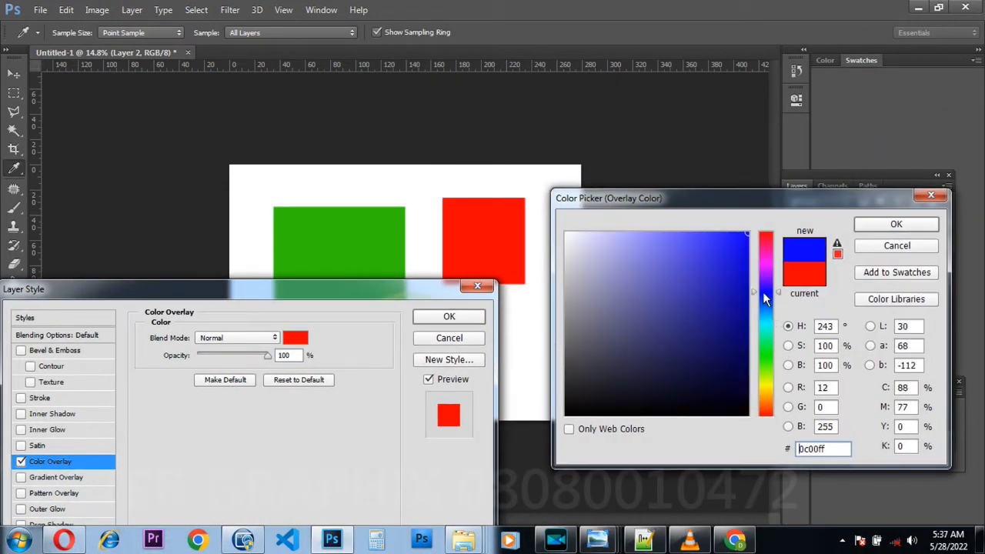
{"action": "mouse_move", "coordinate": [727, 346]}
{"action": "left_mouse_down"}
{"action": "mouse_move", "coordinate": [728, 358]}
{"action": "mouse_move", "coordinate": [699, 374]}
{"action": "mouse_move", "coordinate": [660, 323]}
{"action": "mouse_move", "coordinate": [688, 305]}
{"action": "left_mouse_up"}
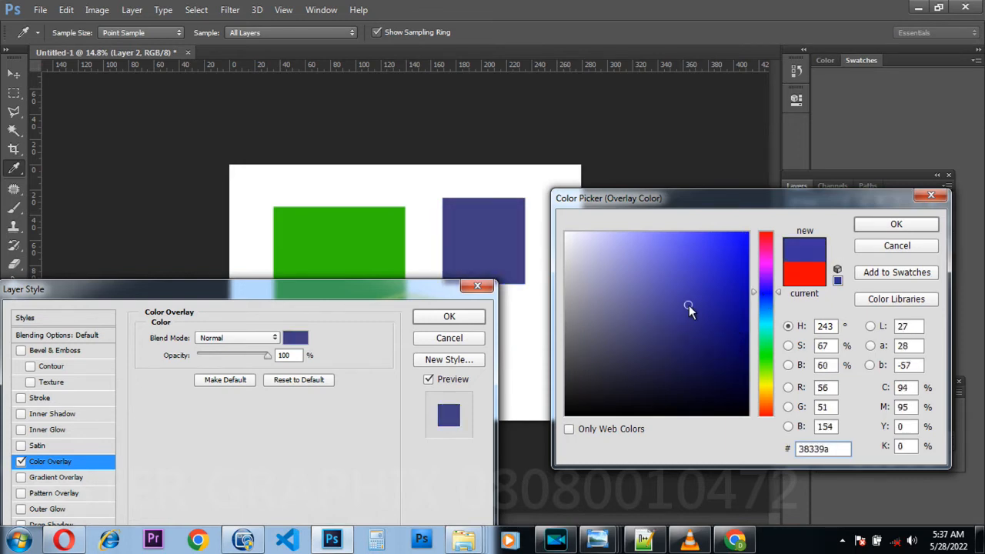
{"action": "left_click", "coordinate": [910, 225]}
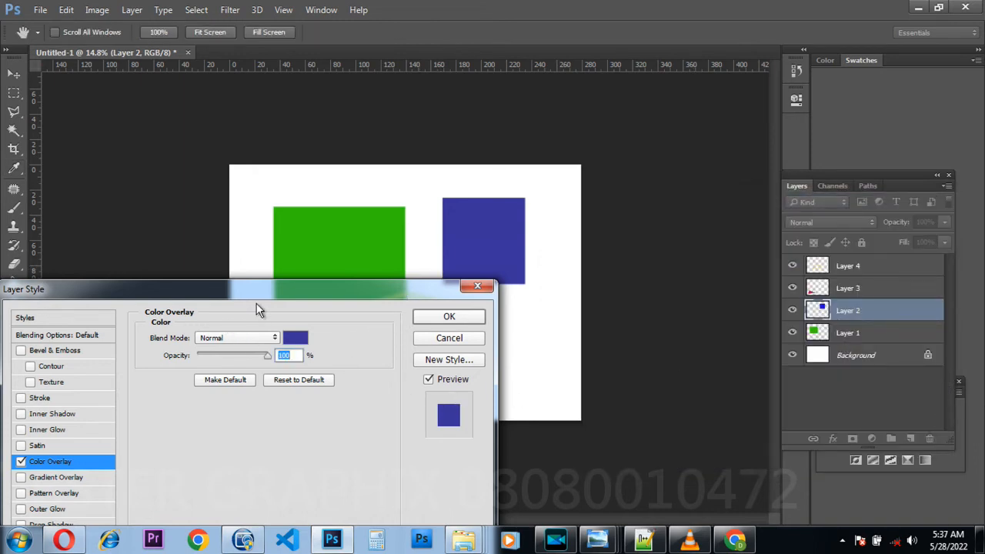
{"action": "left_click_drag", "start_coordinate": [264, 296], "coordinate": [488, 198]}
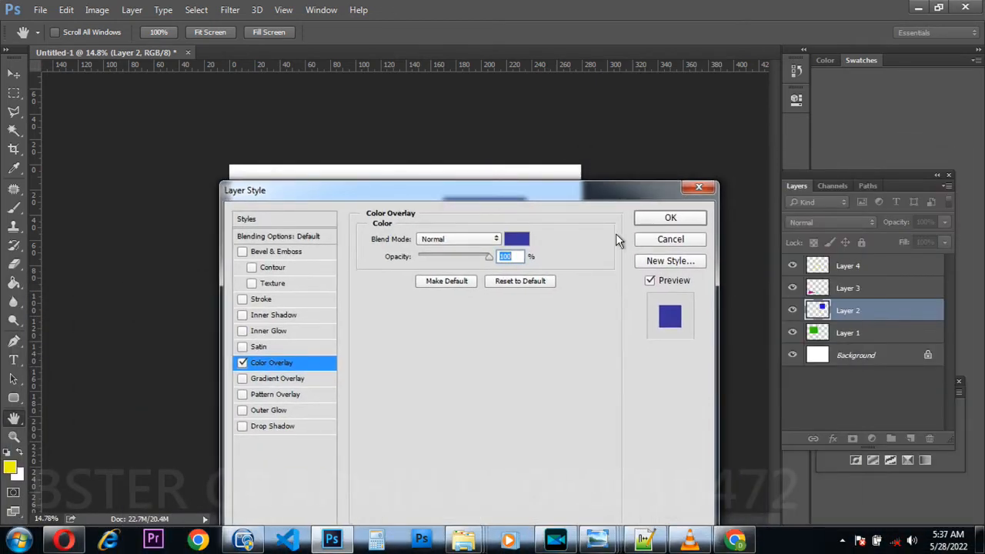
{"action": "left_click", "coordinate": [685, 221]}
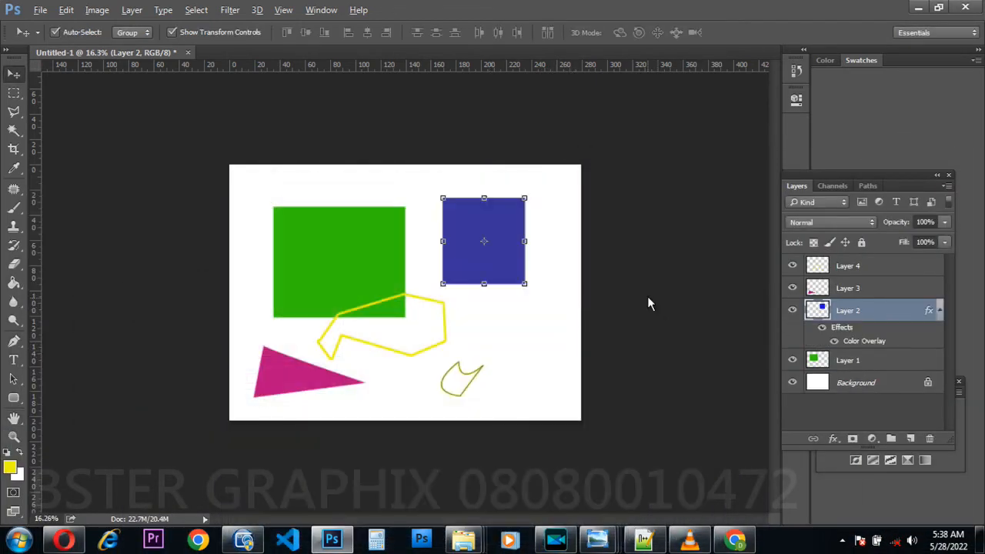
Step: Add a 40 px Stroke effect positioned outside to Layer 2's layer style
{"action": "scroll", "coordinate": [496, 288], "scroll_direction": "up", "scroll_amount": 3}
{"action": "scroll", "coordinate": [496, 288], "scroll_direction": "up", "scroll_amount": 2}
{"action": "scroll", "coordinate": [569, 201], "scroll_direction": "up", "scroll_amount": 3}
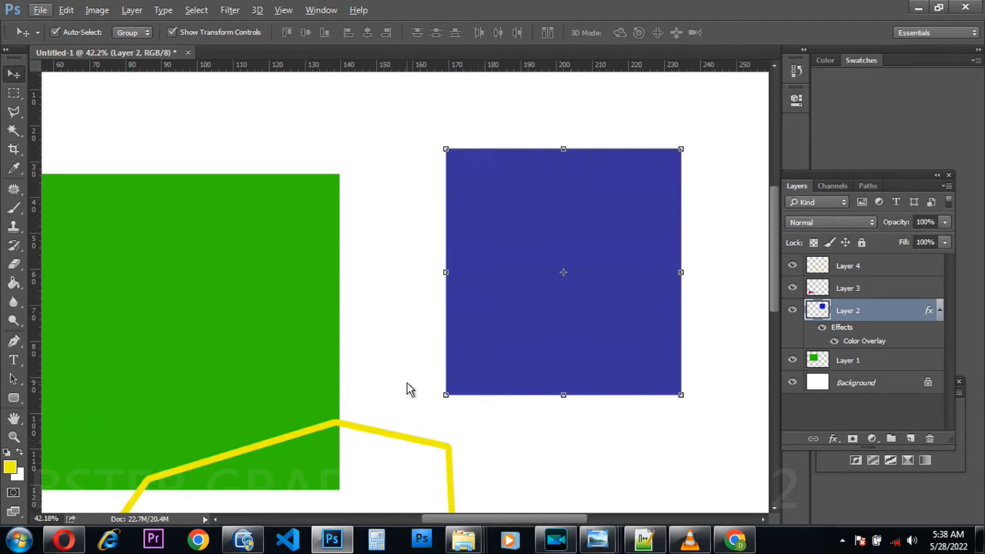
{"action": "left_click", "coordinate": [835, 439]}
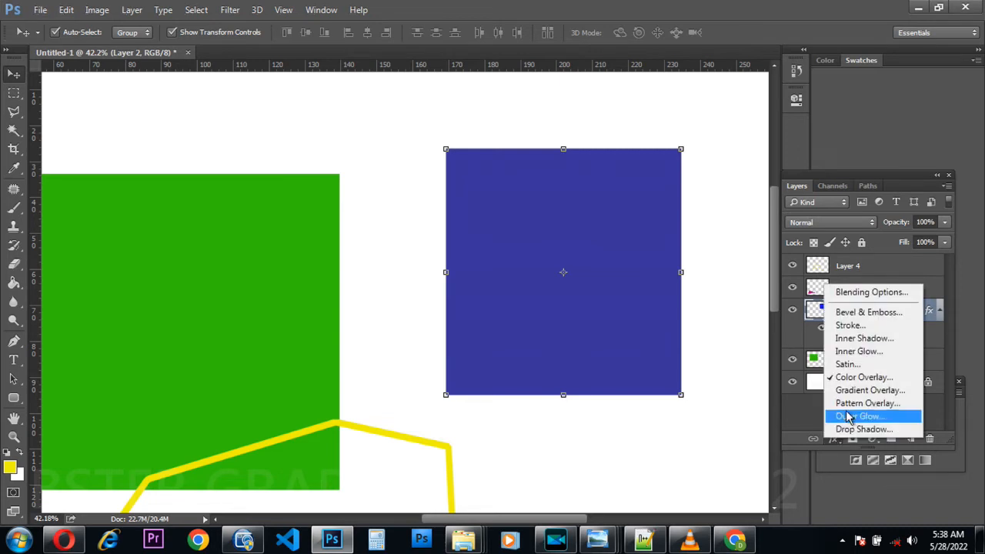
{"action": "left_click", "coordinate": [856, 378]}
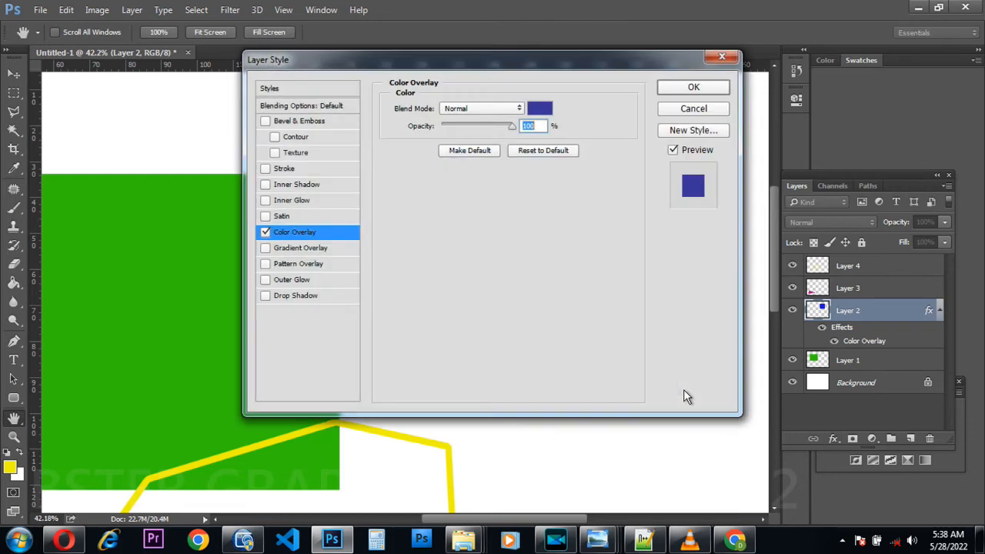
{"action": "left_click_drag", "start_coordinate": [496, 53], "coordinate": [873, 148]}
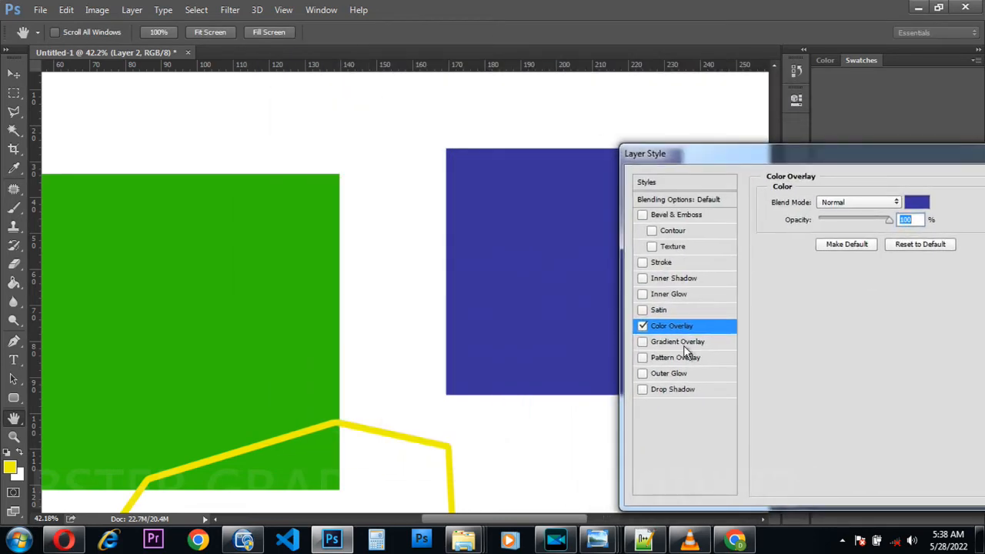
{"action": "left_click", "coordinate": [664, 264]}
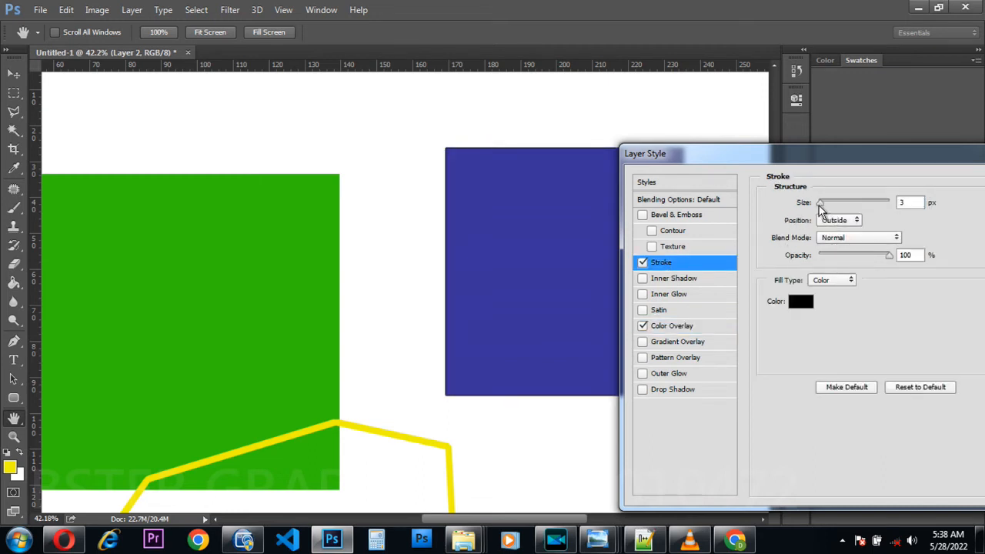
{"action": "mouse_move", "coordinate": [822, 204]}
{"action": "left_mouse_down"}
{"action": "mouse_move", "coordinate": [843, 207]}
{"action": "mouse_move", "coordinate": [836, 209]}
{"action": "left_mouse_up"}
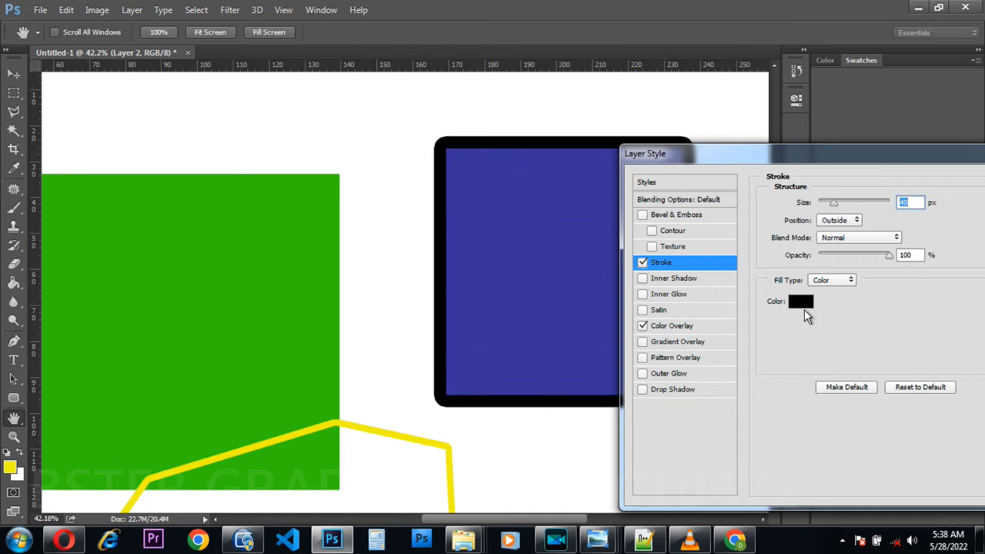
Step: Set Layer 2's stroke color to magenta #d734ea and apply the layer style
{"action": "left_click", "coordinate": [803, 305]}
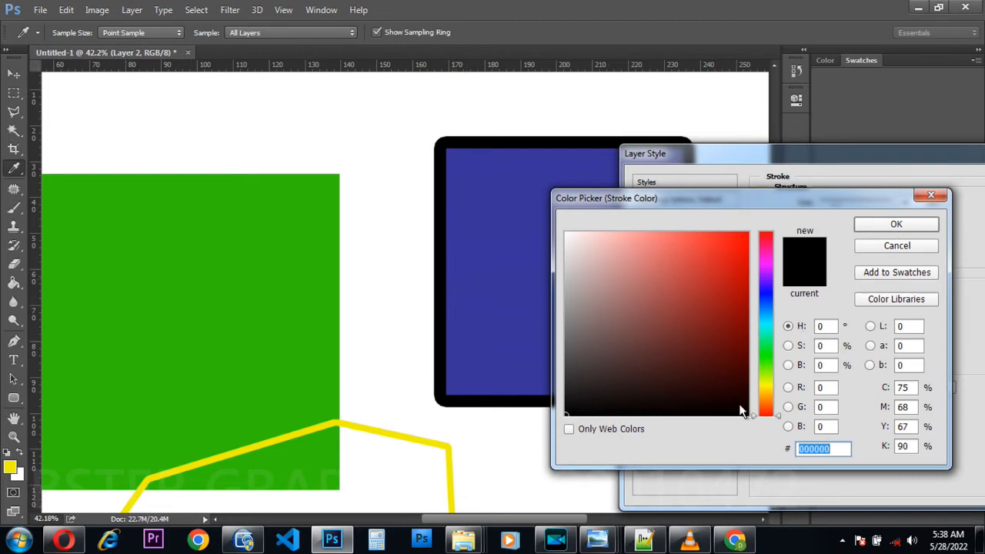
{"action": "left_click", "coordinate": [724, 316]}
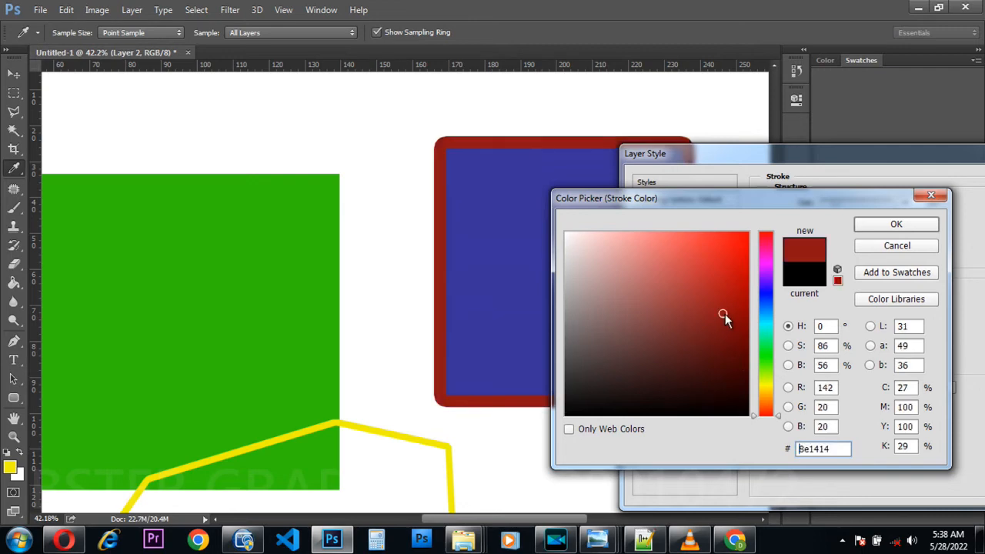
{"action": "mouse_move", "coordinate": [776, 266]}
{"action": "left_mouse_down"}
{"action": "mouse_move", "coordinate": [765, 266]}
{"action": "mouse_move", "coordinate": [764, 286]}
{"action": "mouse_move", "coordinate": [764, 266]}
{"action": "left_mouse_up"}
{"action": "left_click", "coordinate": [734, 256]}
{"action": "left_click", "coordinate": [708, 247]}
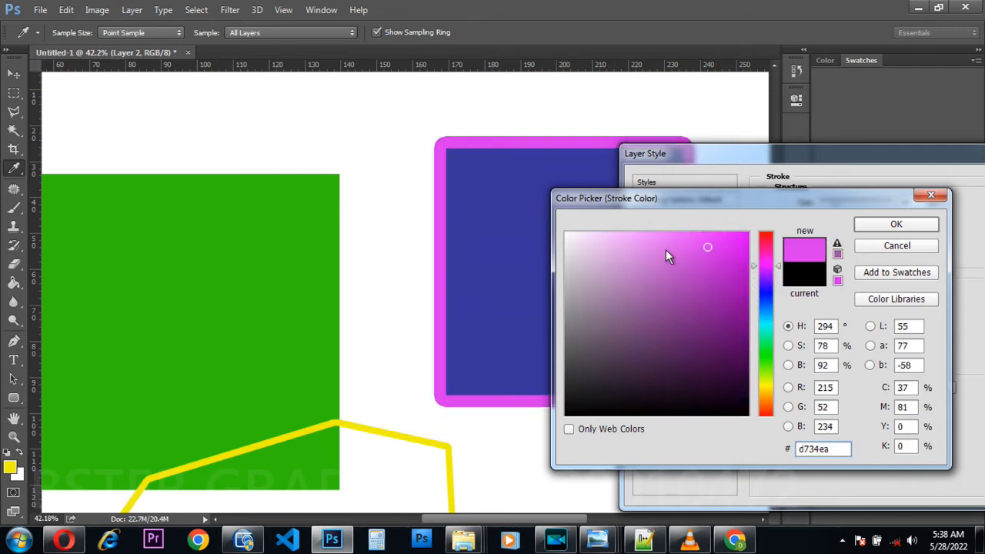
{"action": "left_click", "coordinate": [897, 224]}
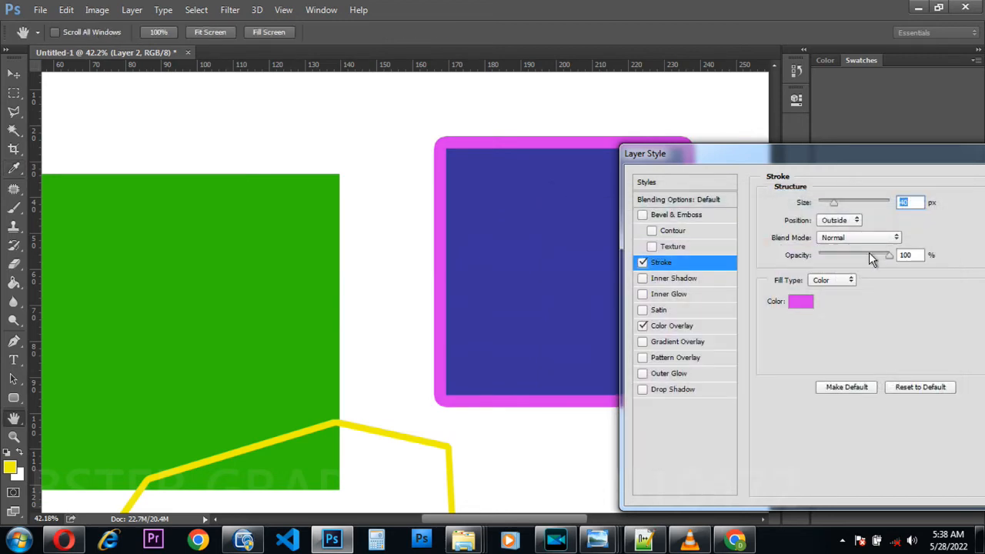
{"action": "mouse_move", "coordinate": [734, 159]}
{"action": "left_mouse_down"}
{"action": "mouse_move", "coordinate": [411, 220]}
{"action": "mouse_move", "coordinate": [559, 167]}
{"action": "mouse_move", "coordinate": [797, 162]}
{"action": "left_mouse_up"}
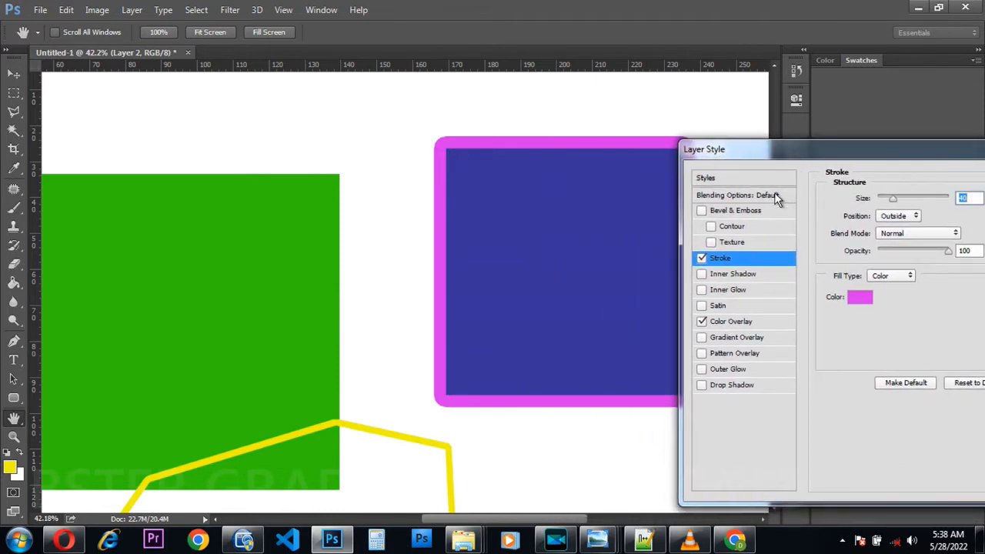
{"action": "left_click_drag", "start_coordinate": [762, 151], "coordinate": [361, 149]}
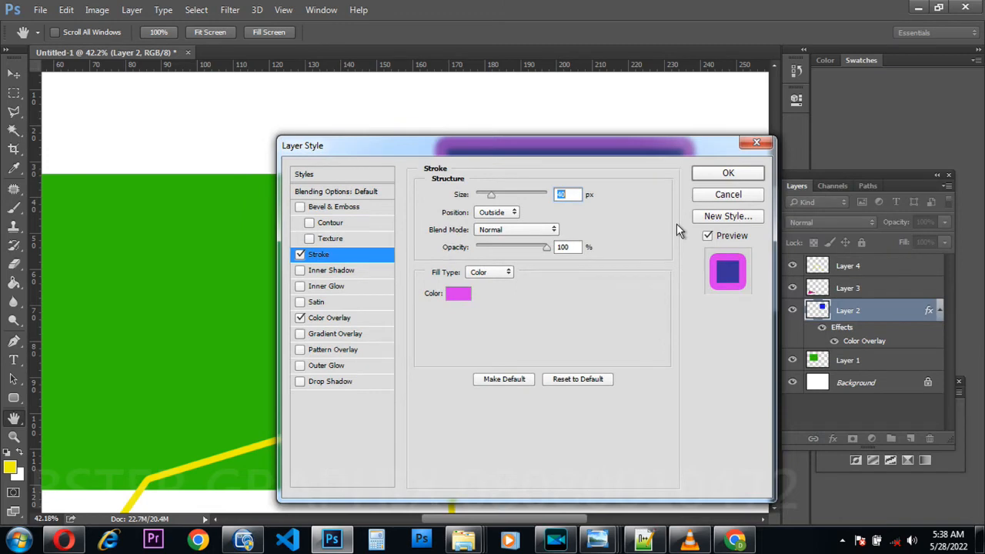
{"action": "left_click", "coordinate": [729, 177]}
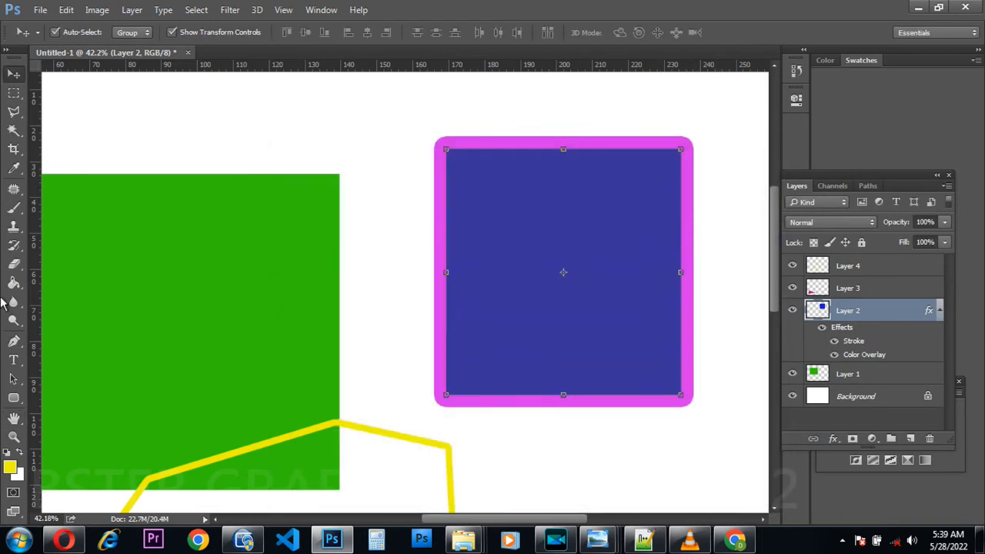
{"action": "scroll", "coordinate": [342, 339], "scroll_direction": "down", "scroll_amount": 4}
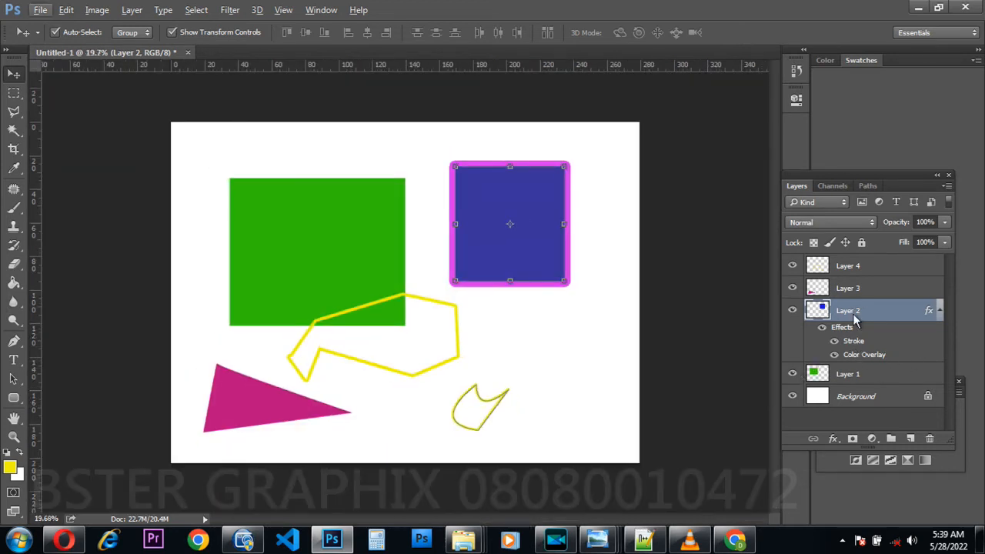
{"action": "left_click", "coordinate": [856, 268]}
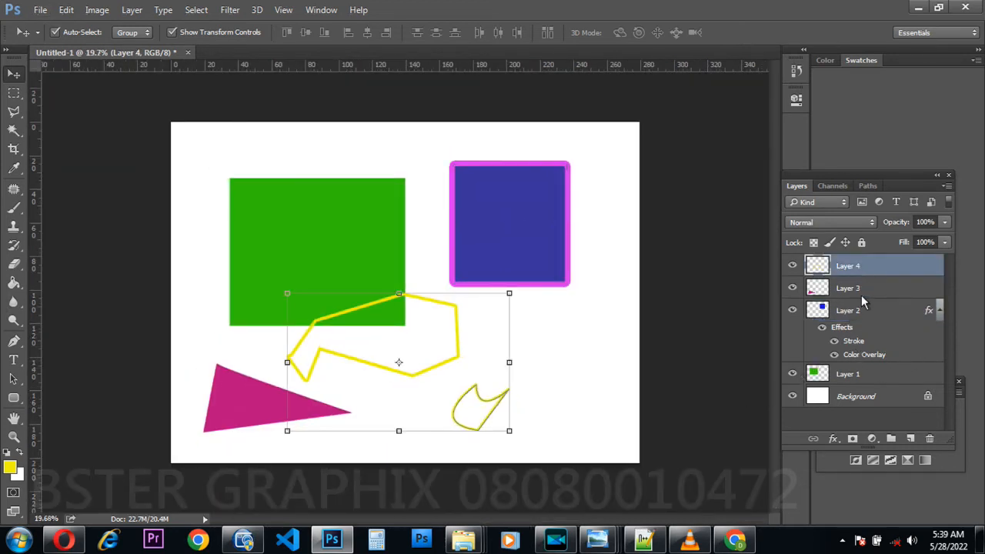
{"action": "left_click", "coordinate": [859, 376], "text": "shift"}
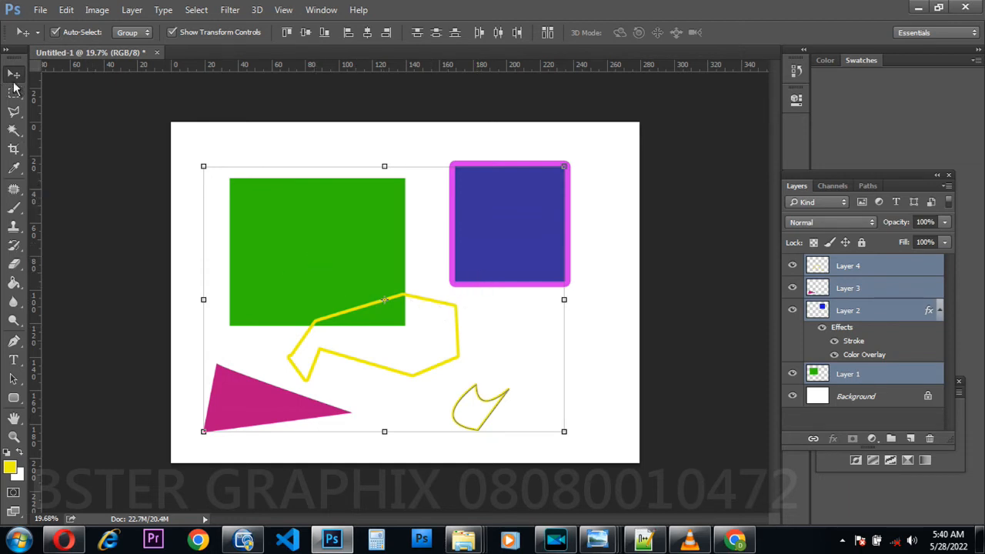
{"action": "key", "text": "ctrl+t"}
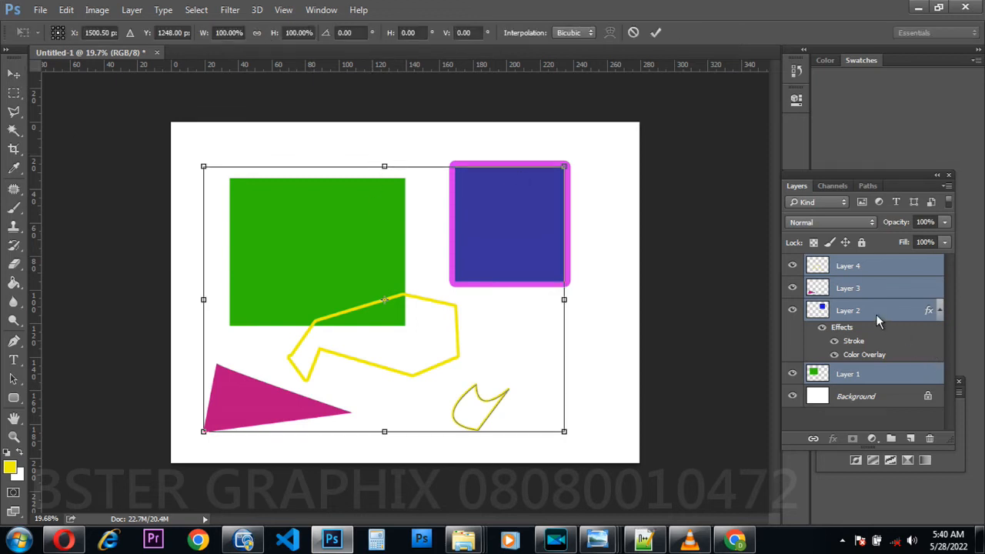
{"action": "left_click", "coordinate": [632, 34]}
{"action": "left_click", "coordinate": [834, 288]}
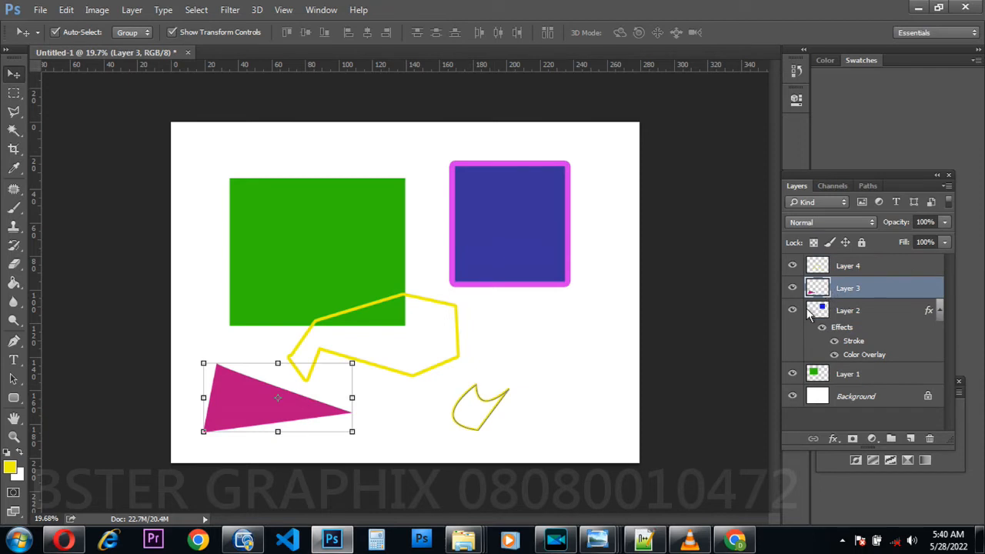
{"action": "left_click", "coordinate": [871, 268]}
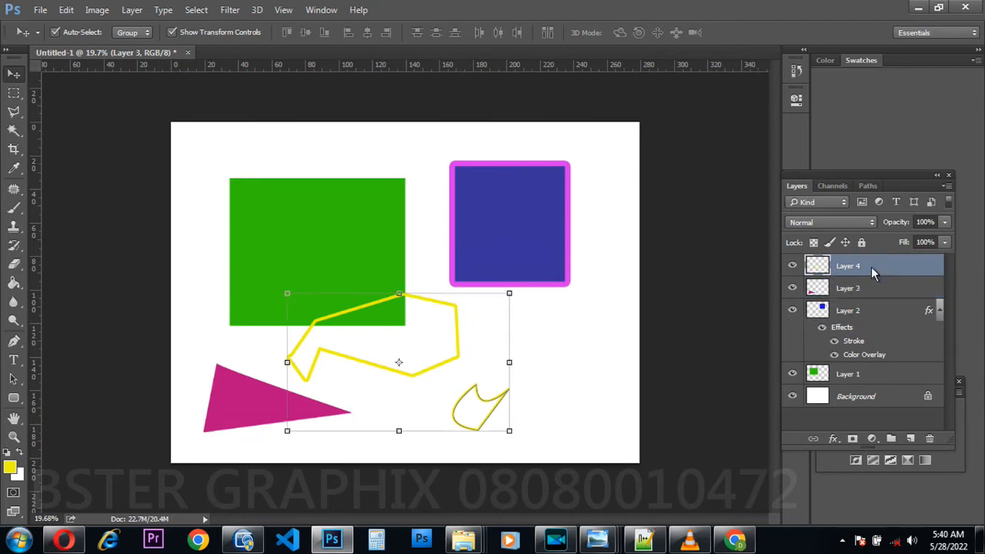
{"action": "left_click", "coordinate": [872, 439]}
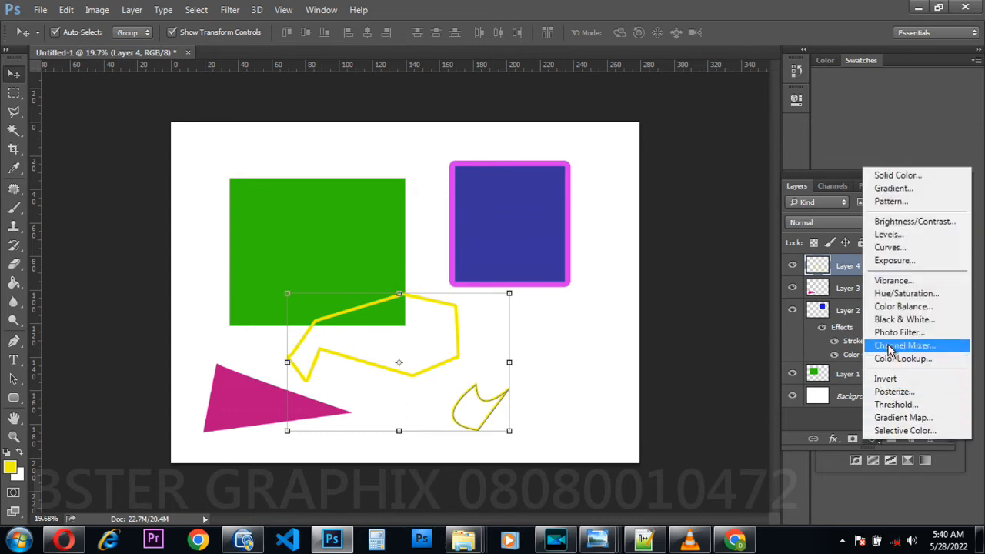
{"action": "left_click", "coordinate": [885, 183]}
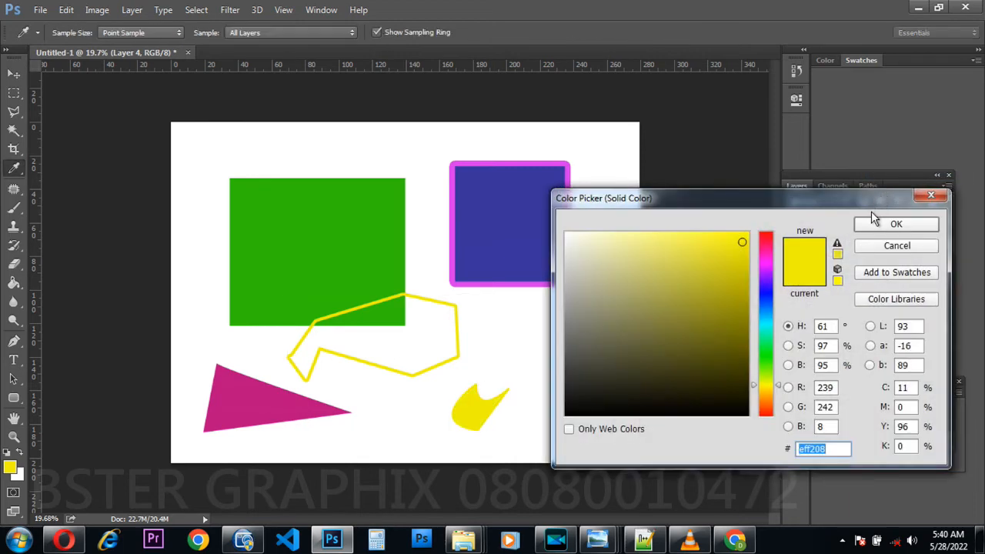
{"action": "left_click", "coordinate": [901, 248]}
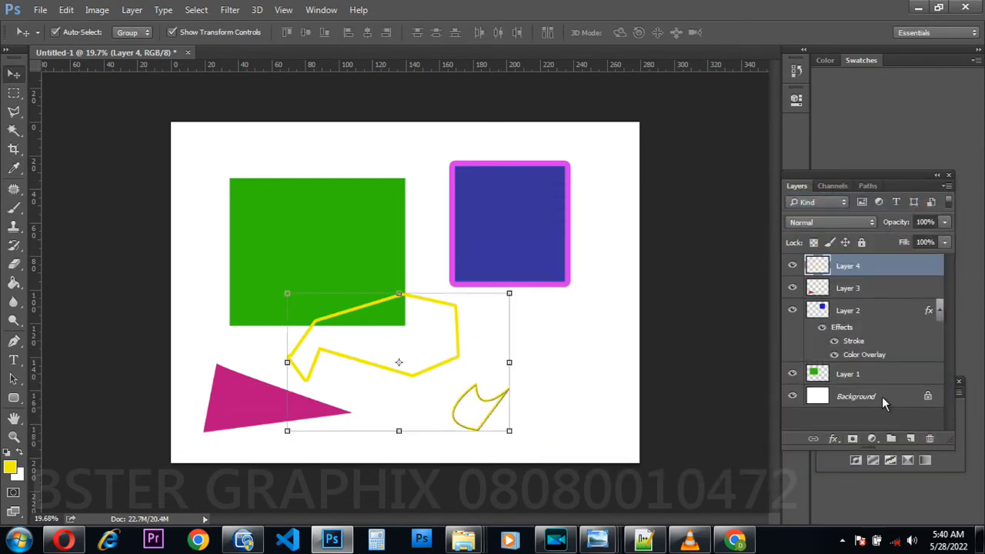
Step: With the Background layer active, convert the curved work path to a selection and deselect it to clear the path line
{"action": "left_click", "coordinate": [892, 402]}
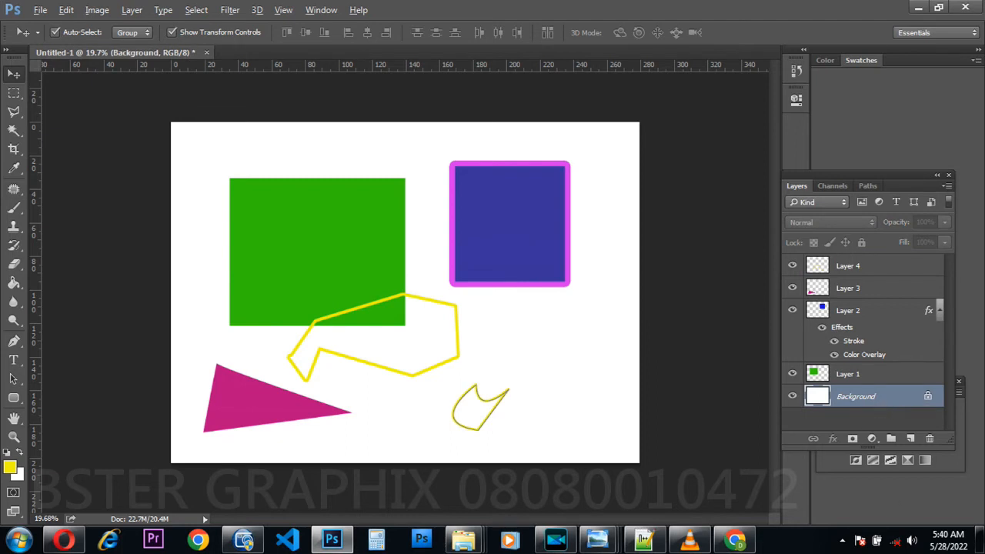
{"action": "scroll", "coordinate": [421, 389], "scroll_direction": "up", "scroll_amount": 6}
{"action": "scroll", "coordinate": [584, 457], "scroll_direction": "up", "scroll_amount": 1}
{"action": "scroll", "coordinate": [583, 455], "scroll_direction": "down", "scroll_amount": 2}
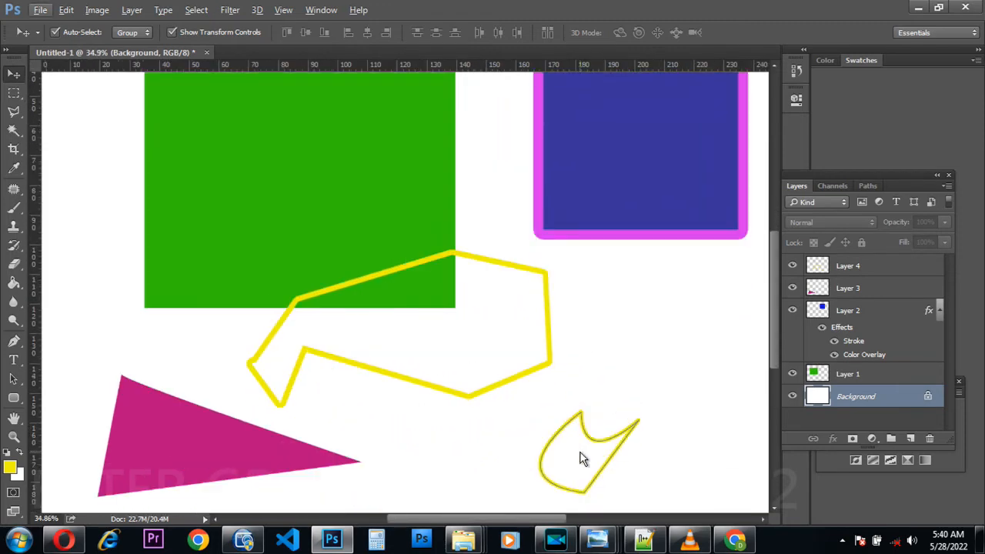
{"action": "scroll", "coordinate": [583, 460], "scroll_direction": "down", "scroll_amount": 2}
{"action": "scroll", "coordinate": [572, 441], "scroll_direction": "up", "scroll_amount": 5}
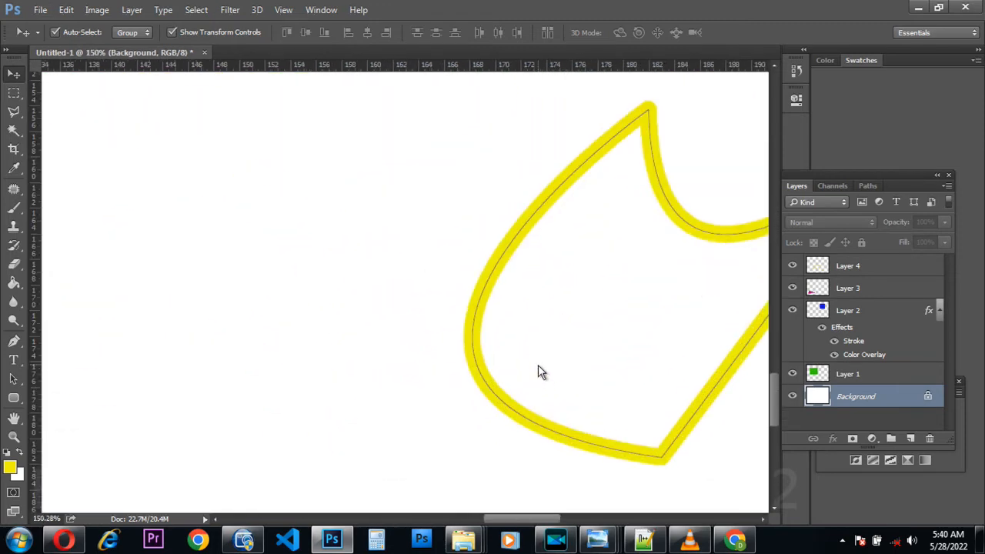
{"action": "scroll", "coordinate": [508, 333], "scroll_direction": "up", "scroll_amount": 1}
{"action": "left_click", "coordinate": [509, 332]}
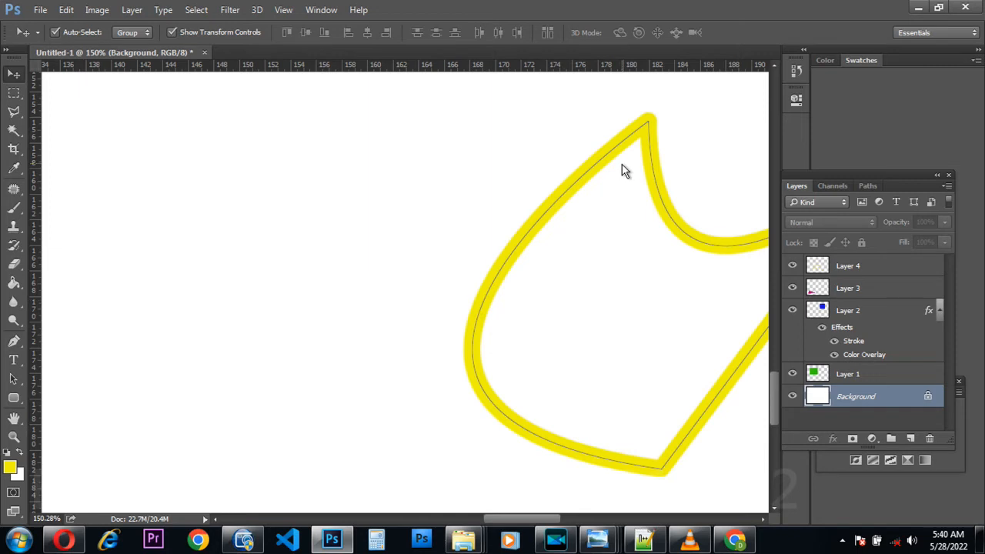
{"action": "key", "text": "ctrl+Return"}
{"action": "key", "text": "ctrl+d"}
{"action": "scroll", "coordinate": [519, 202], "scroll_direction": "down", "scroll_amount": 5}
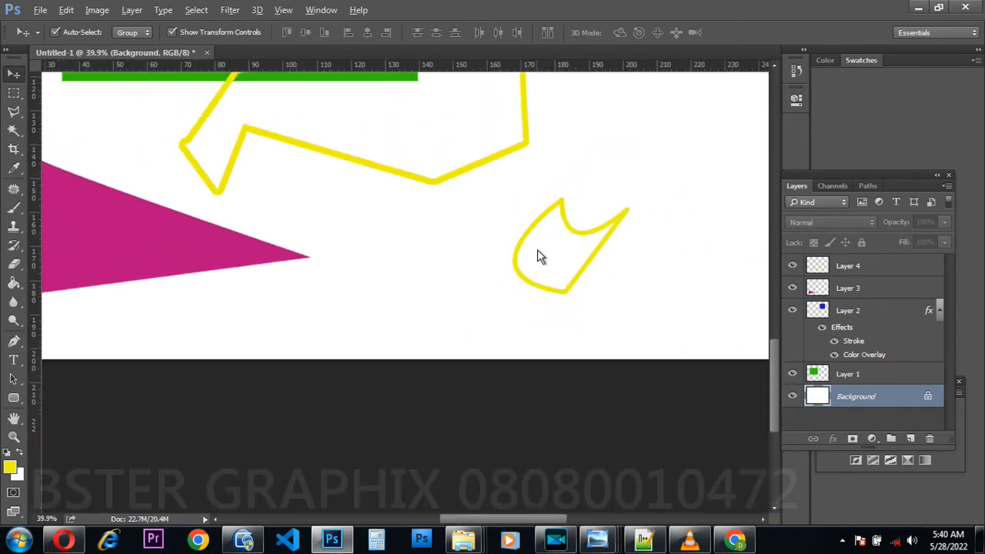
Step: Add a Solid Color fill layer in near-black #020200 directly above the Background layer
{"action": "scroll", "coordinate": [552, 274], "scroll_direction": "down", "scroll_amount": 2}
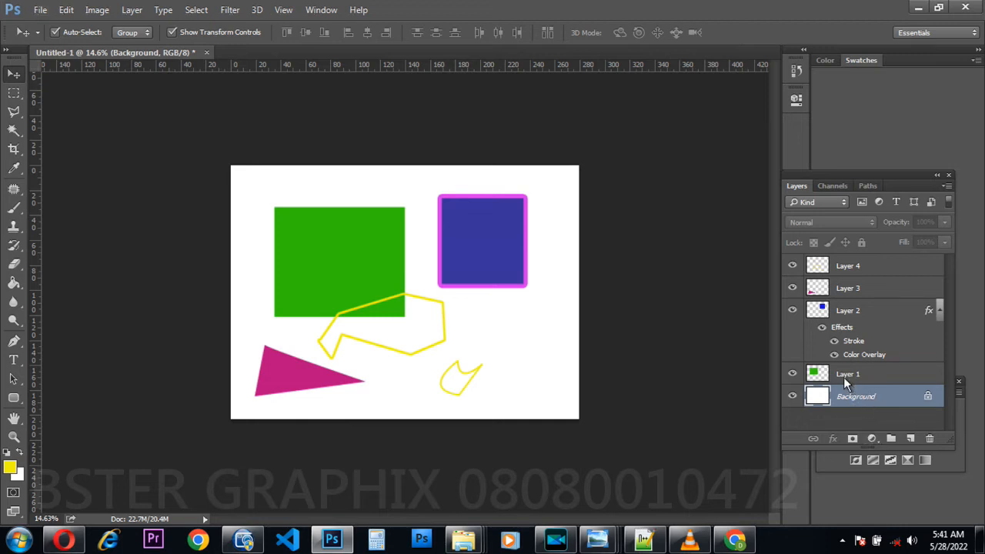
{"action": "left_click", "coordinate": [872, 440]}
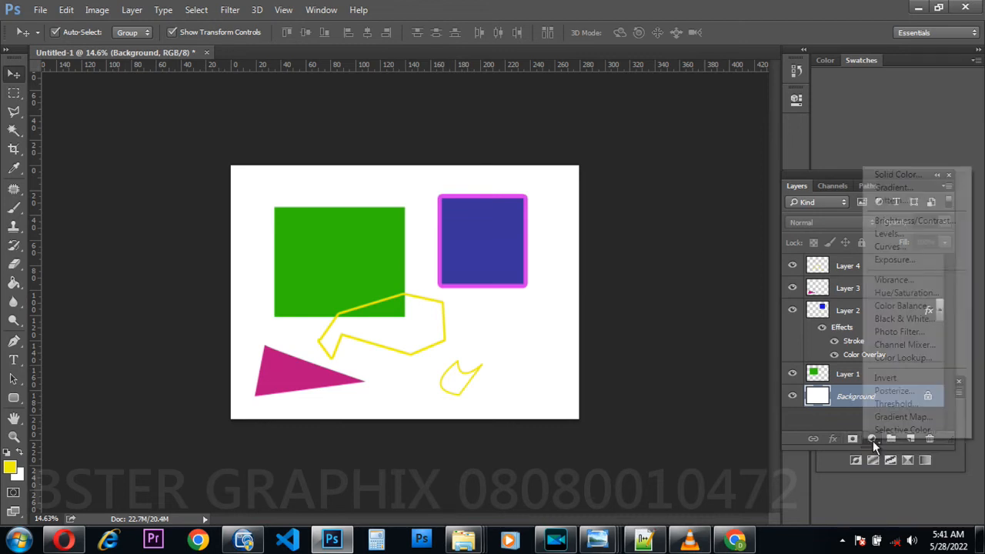
{"action": "left_click", "coordinate": [898, 177]}
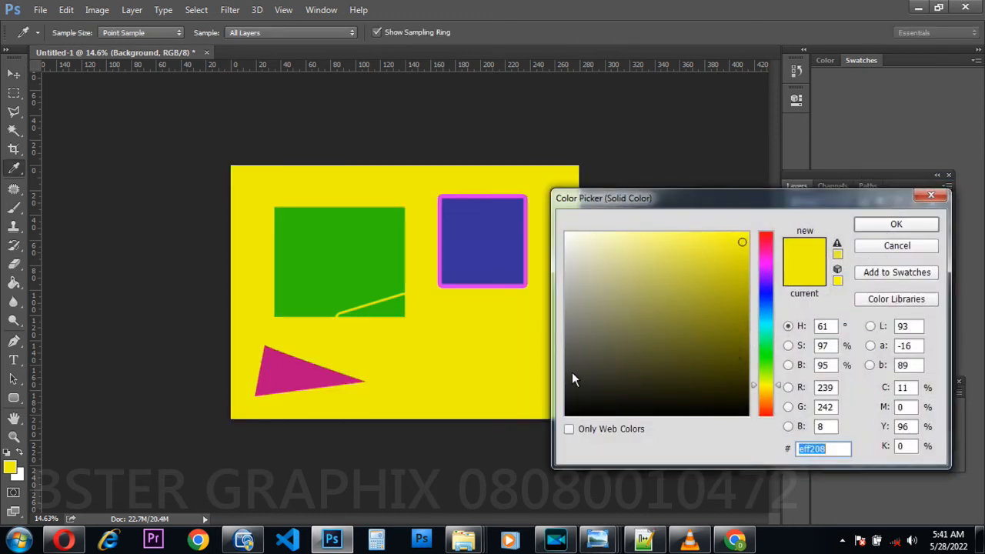
{"action": "left_click", "coordinate": [744, 416]}
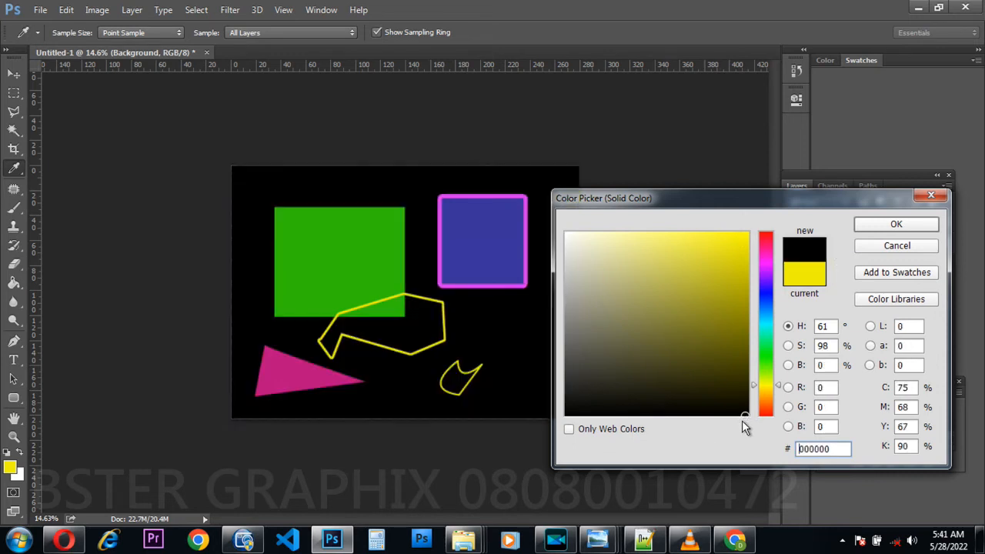
{"action": "left_click", "coordinate": [738, 332]}
{"action": "left_click", "coordinate": [714, 255]}
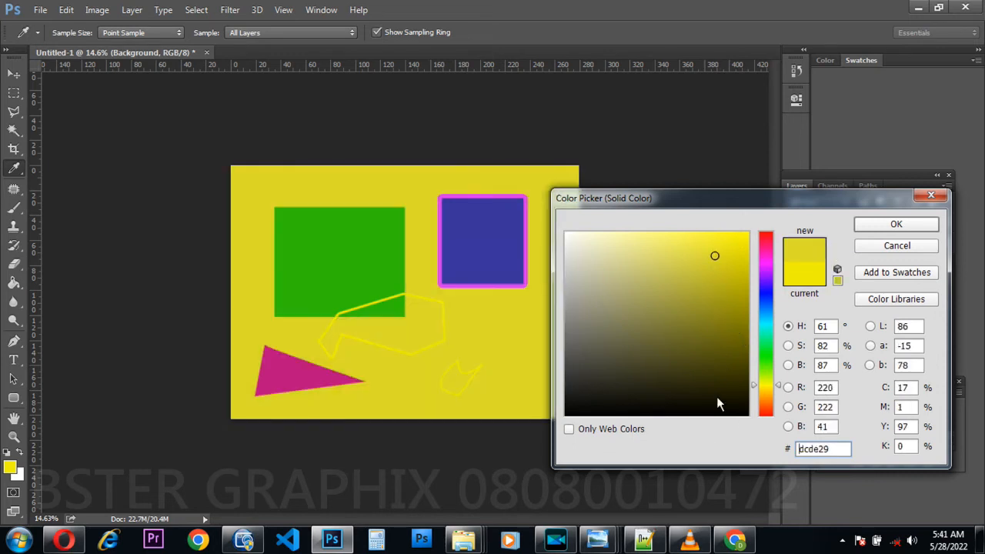
{"action": "left_click", "coordinate": [739, 415]}
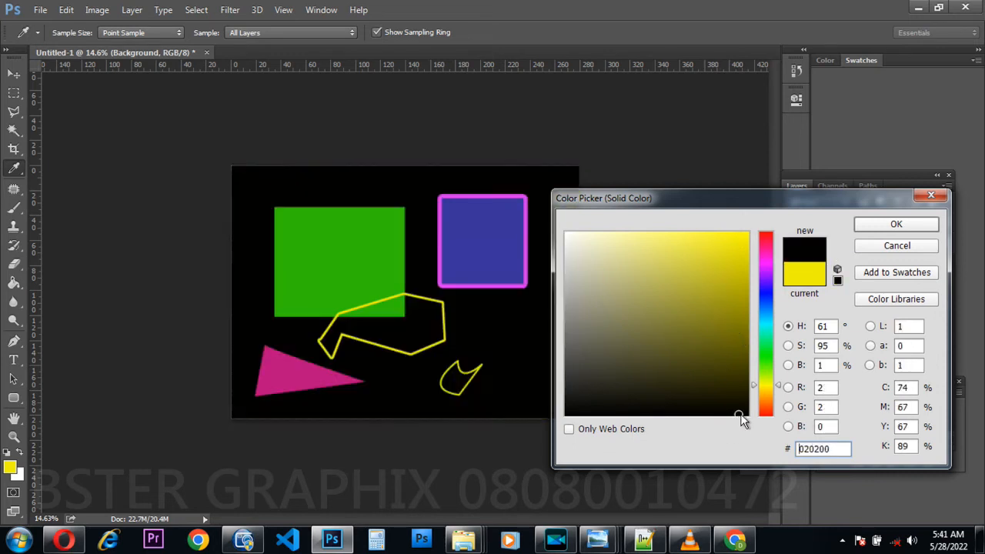
{"action": "left_click", "coordinate": [895, 225]}
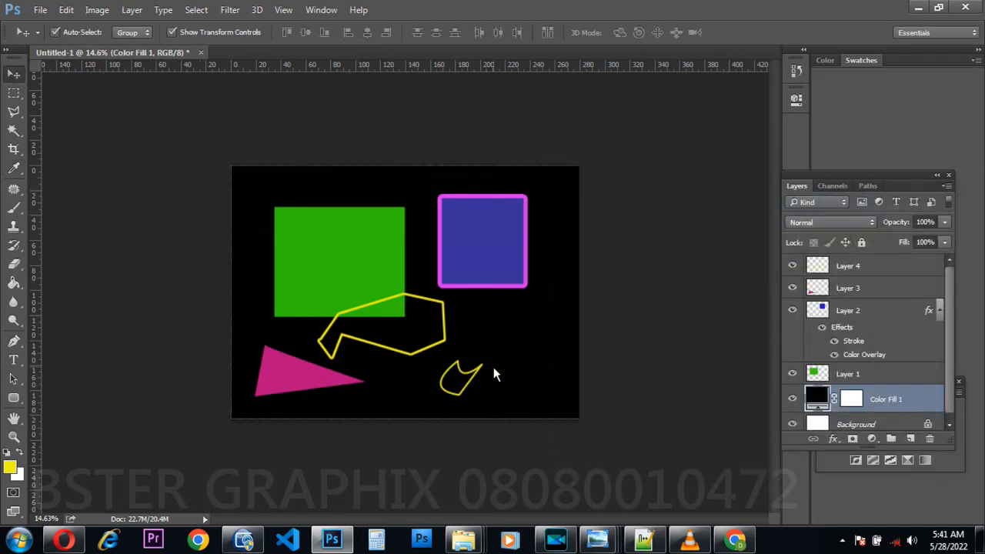
Step: Add a new layer above the black fill, apply a linear yellow-to-transparent Gradient fill layer, and shift the gradient down toward the canvas's lower edge
{"action": "left_click", "coordinate": [911, 436]}
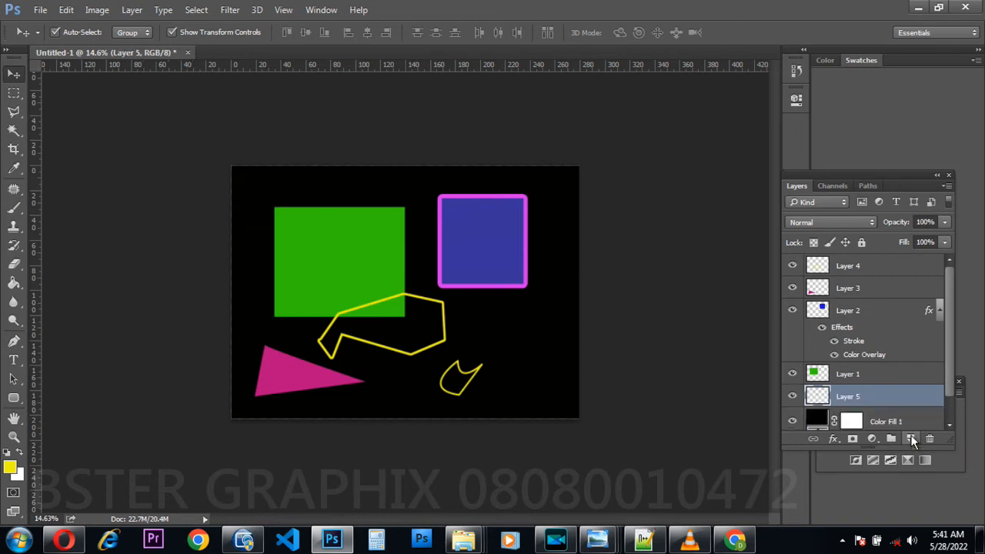
{"action": "left_click", "coordinate": [870, 439]}
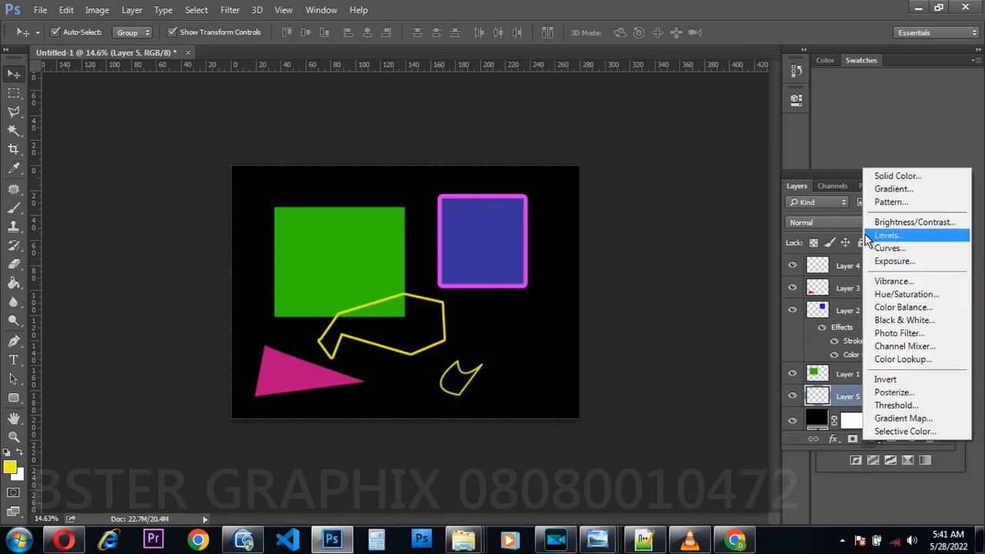
{"action": "left_click", "coordinate": [893, 189]}
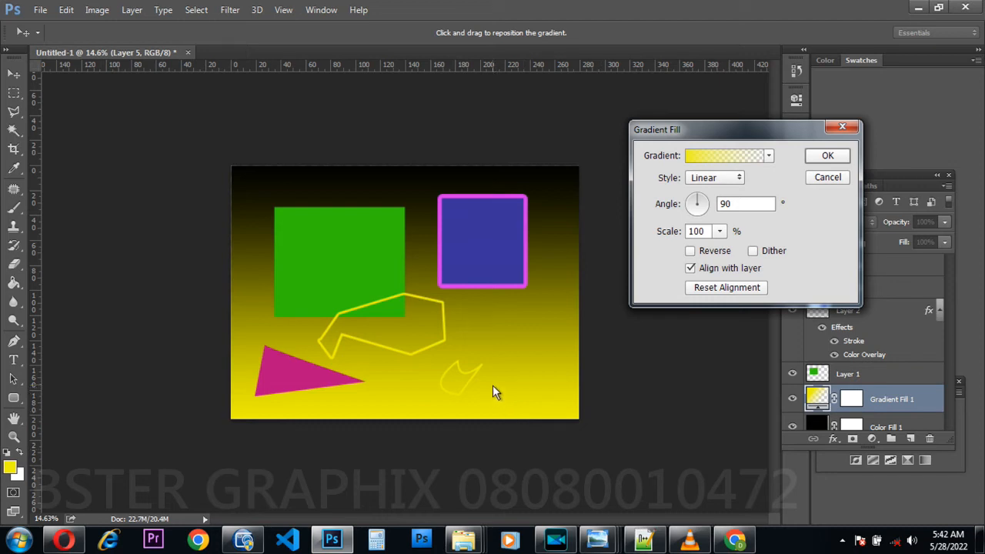
{"action": "left_click_drag", "start_coordinate": [517, 353], "coordinate": [476, 469]}
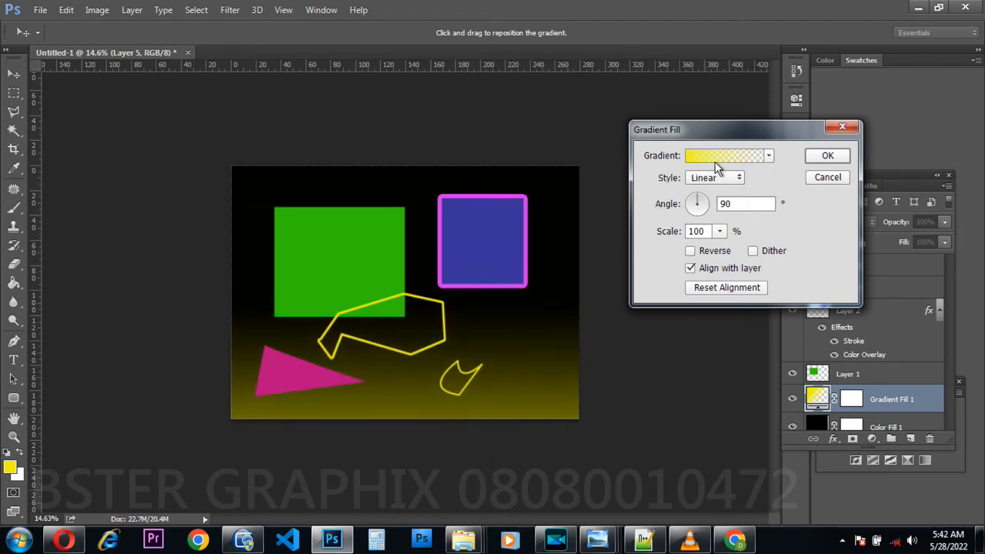
{"action": "left_click", "coordinate": [695, 157]}
{"action": "left_click", "coordinate": [694, 158]}
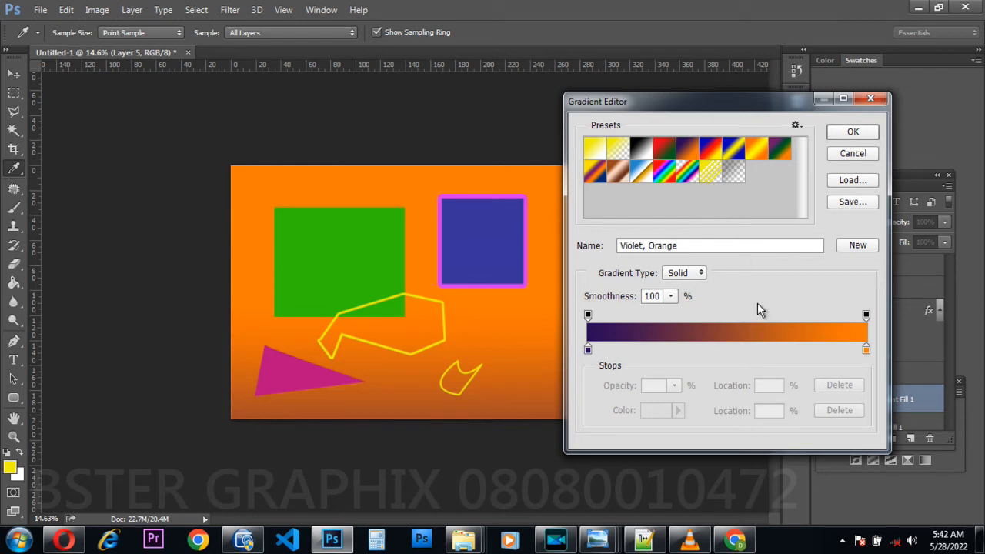
{"action": "left_click", "coordinate": [855, 156]}
Step: Edit the fill layer's gradient and set its starting color stop to orange #e89d26
{"action": "left_click", "coordinate": [703, 160]}
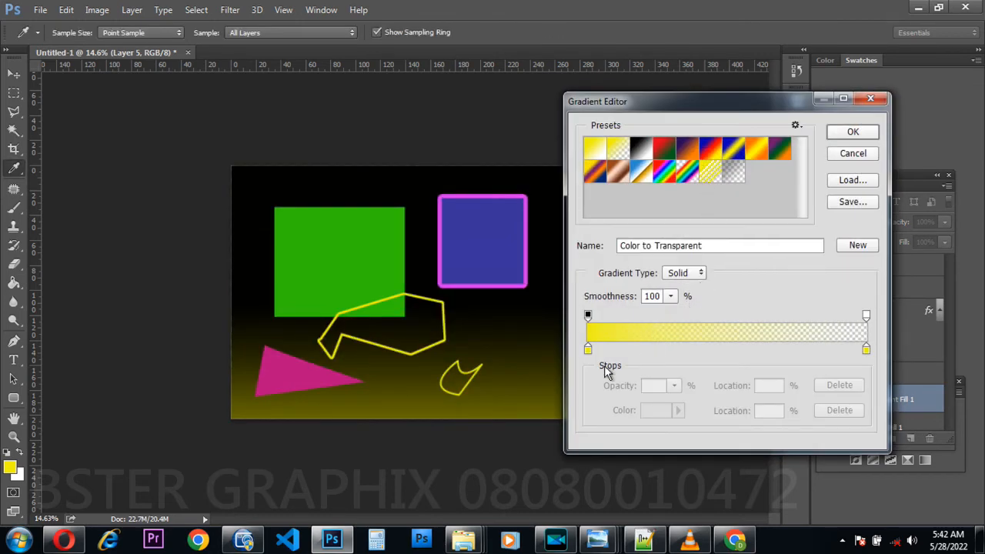
{"action": "left_click", "coordinate": [589, 351]}
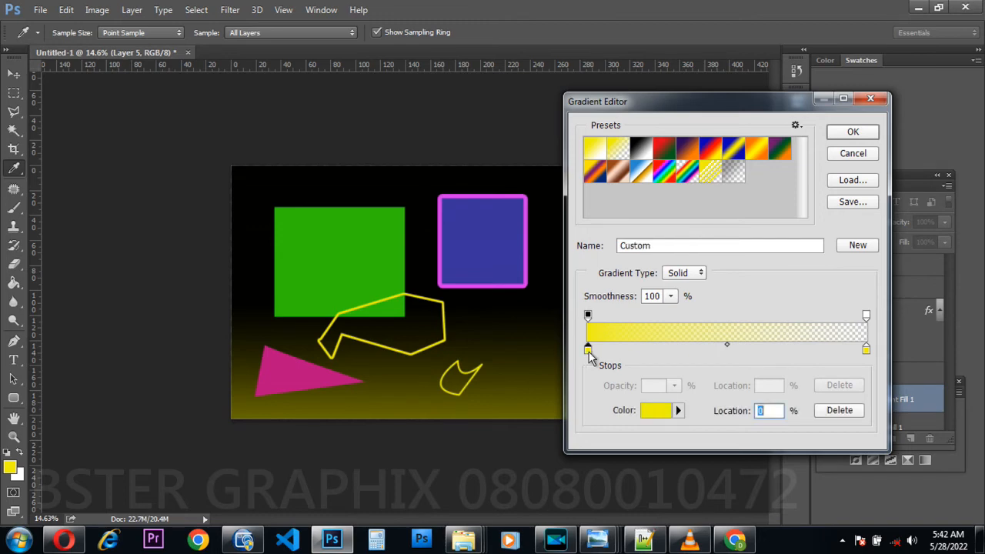
{"action": "double_click", "coordinate": [588, 351]}
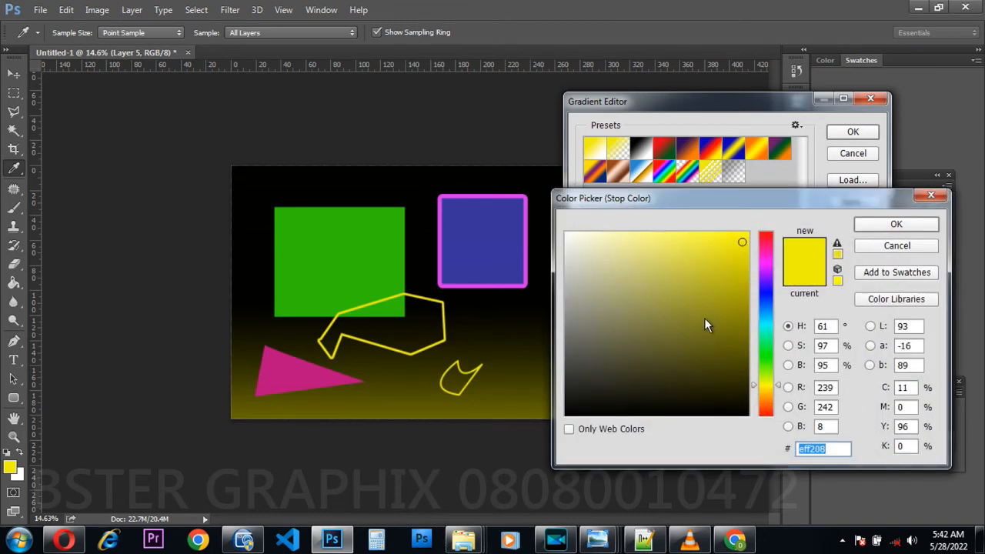
{"action": "left_click", "coordinate": [714, 261]}
{"action": "left_click_drag", "start_coordinate": [714, 262], "coordinate": [727, 241]}
{"action": "left_click_drag", "start_coordinate": [720, 284], "coordinate": [713, 323]}
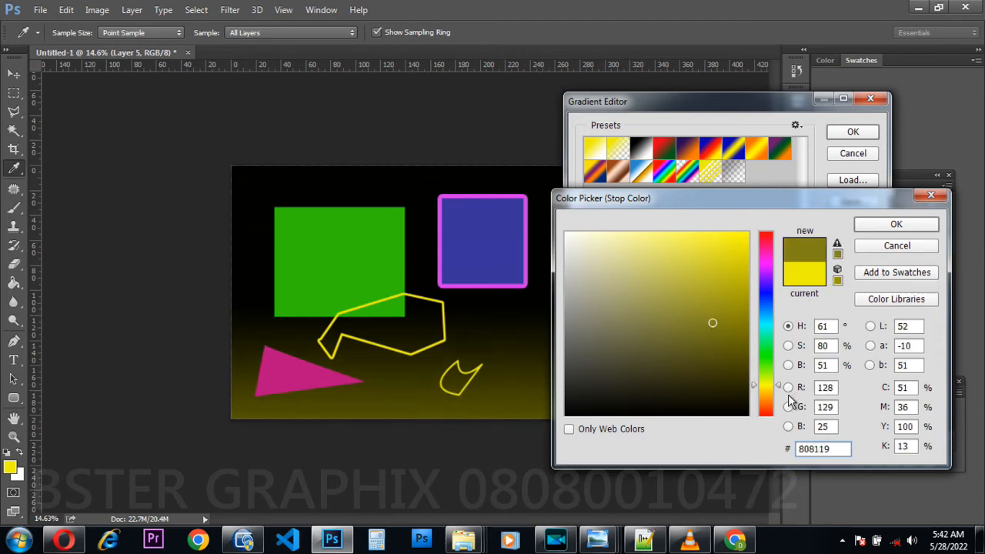
{"action": "left_click_drag", "start_coordinate": [782, 386], "coordinate": [782, 397]}
{"action": "left_click_drag", "start_coordinate": [708, 262], "coordinate": [680, 259]}
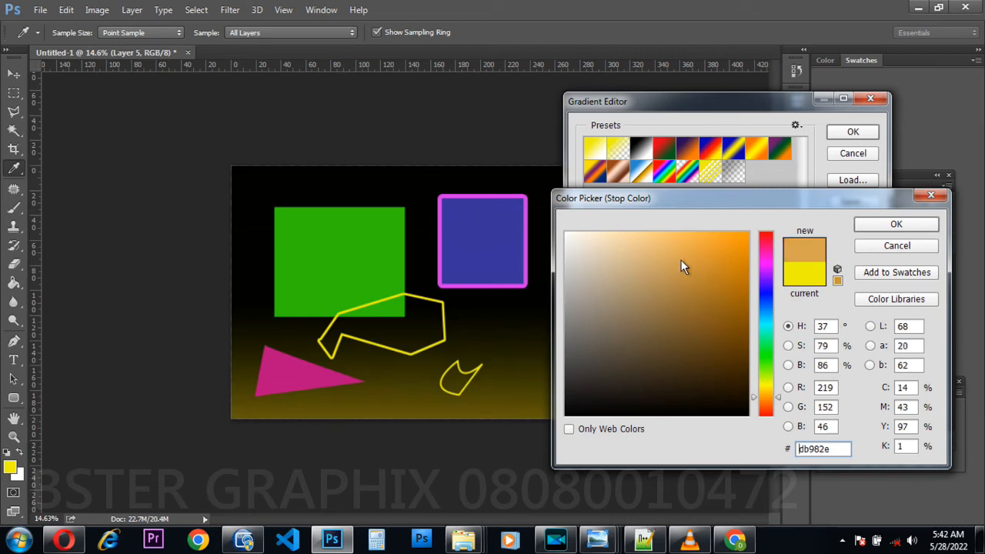
{"action": "left_click", "coordinate": [717, 249]}
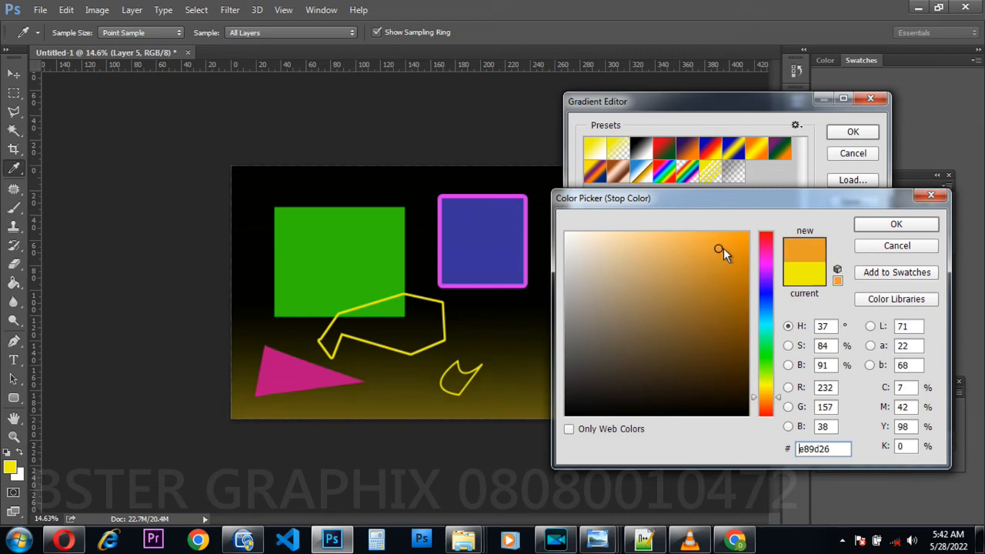
{"action": "left_click", "coordinate": [885, 224]}
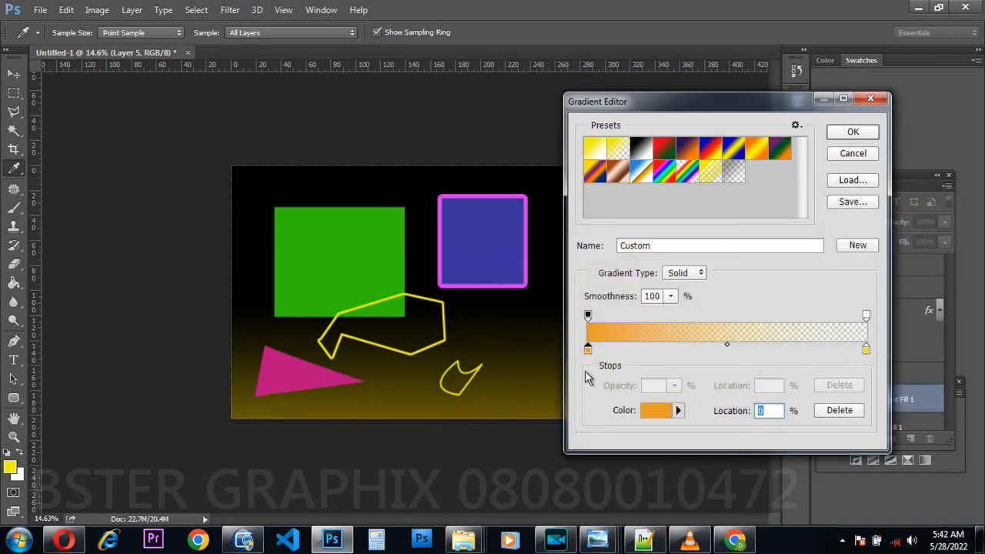
Step: Set the gradient's end color stop at 100% to a dark golden orange and apply the gradient fill
{"action": "left_click", "coordinate": [868, 351]}
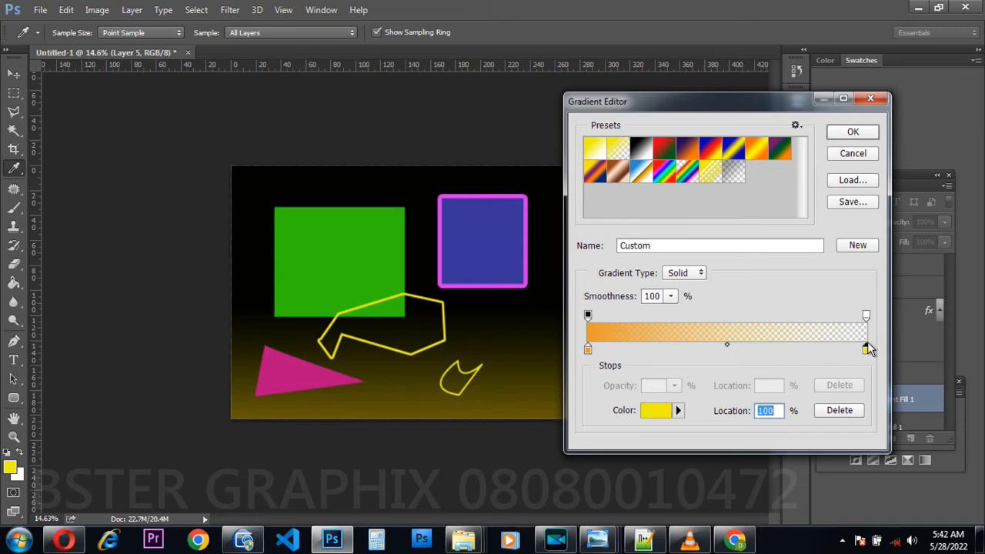
{"action": "double_click", "coordinate": [868, 351]}
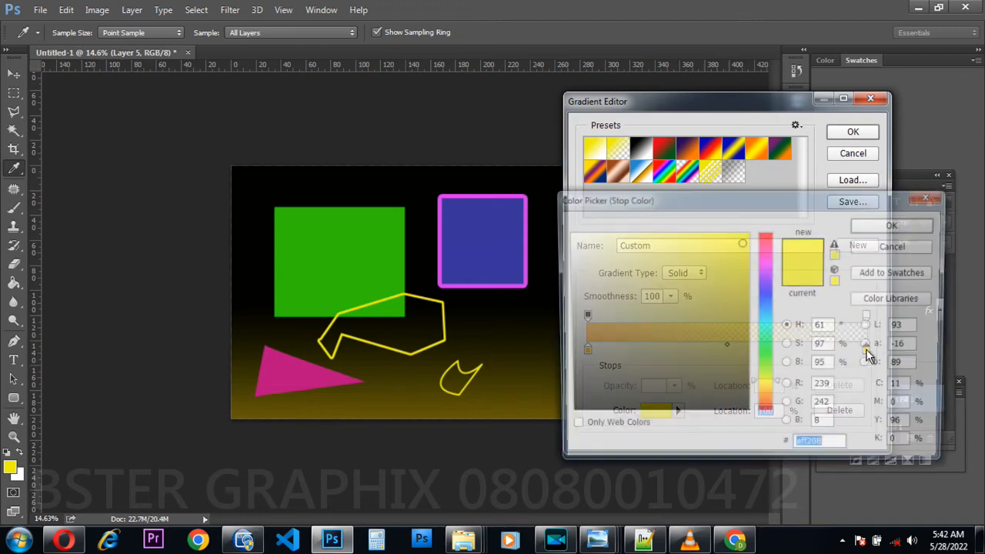
{"action": "left_click", "coordinate": [766, 394]}
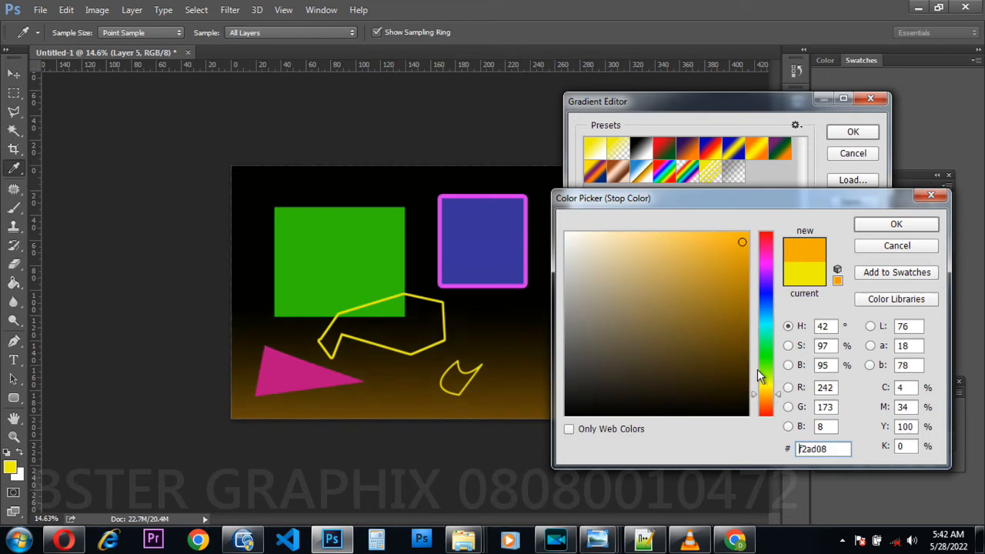
{"action": "left_click", "coordinate": [728, 286]}
{"action": "left_click", "coordinate": [885, 225]}
{"action": "left_click_drag", "start_coordinate": [646, 102], "coordinate": [806, 99]}
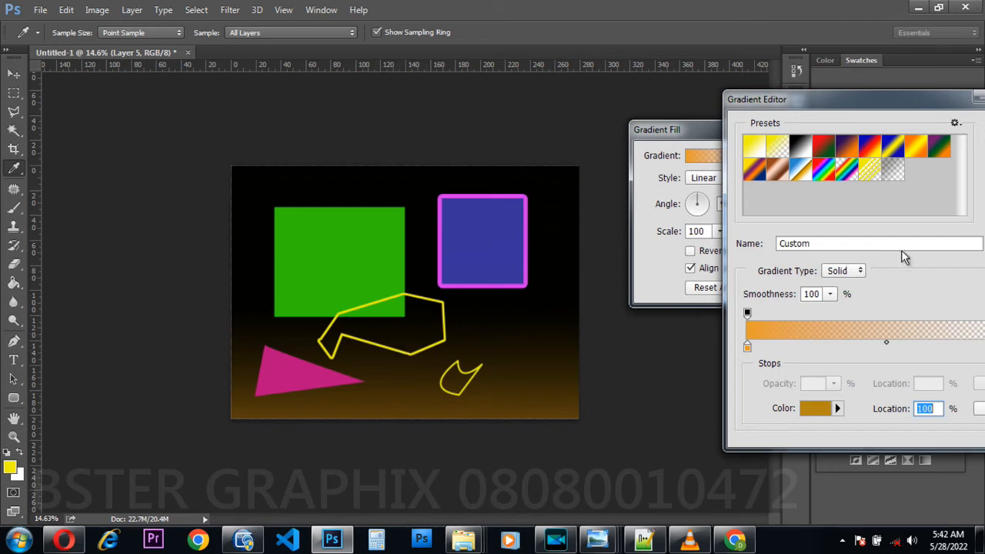
{"action": "left_click_drag", "start_coordinate": [825, 101], "coordinate": [564, 130]}
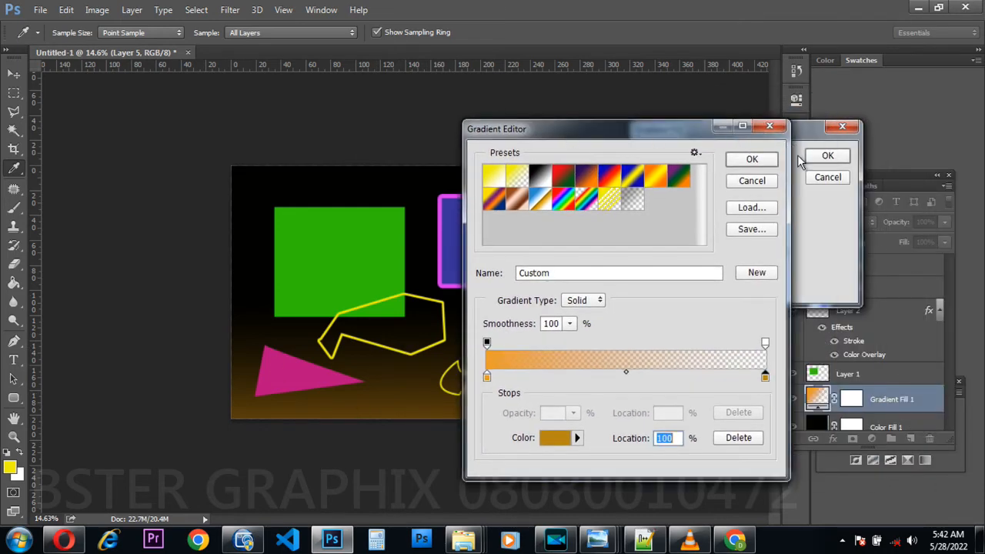
{"action": "left_click", "coordinate": [757, 164]}
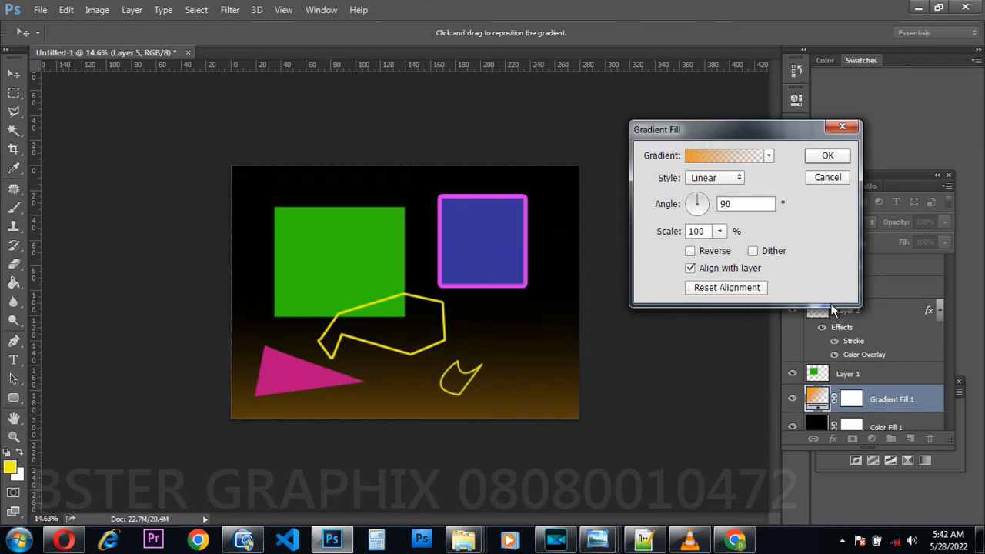
{"action": "left_click", "coordinate": [828, 157]}
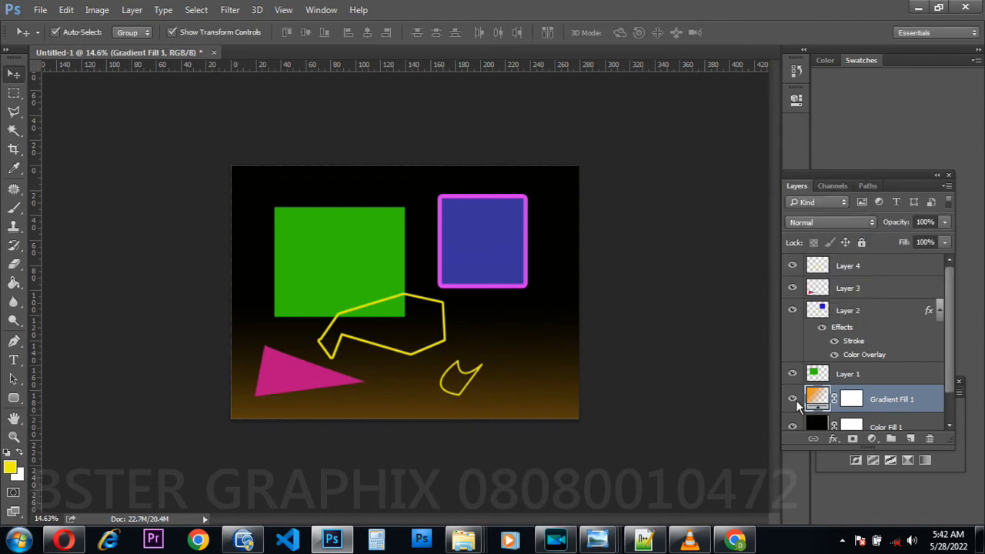
Step: Toggle the gradient fill layer's visibility to compare the background with and without it, leaving the layer hidden
{"action": "left_click", "coordinate": [793, 399]}
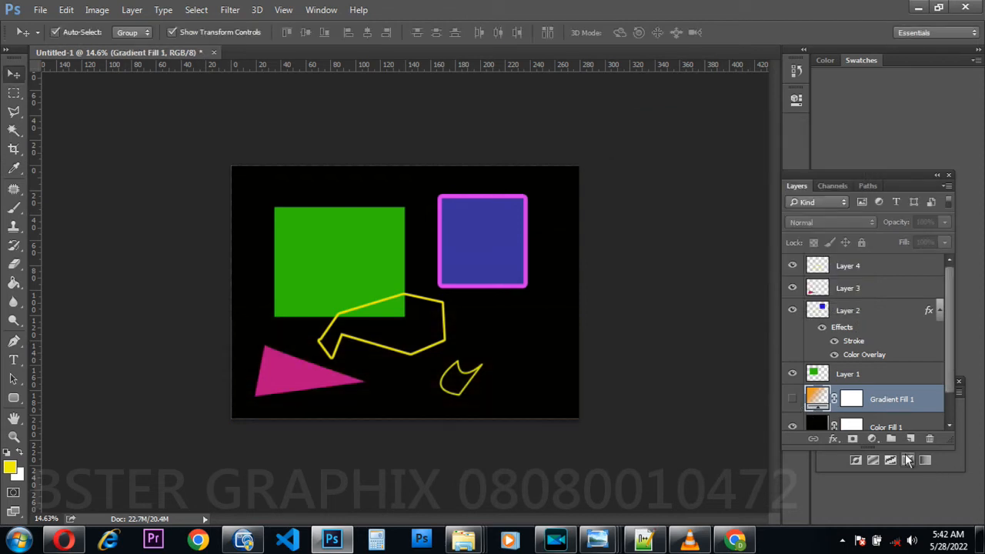
{"action": "left_click", "coordinate": [793, 398]}
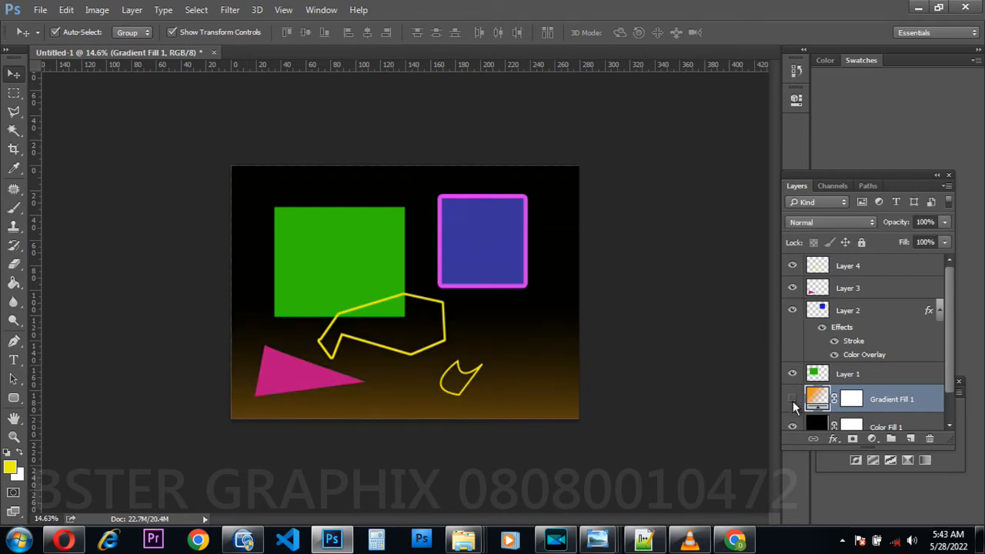
{"action": "left_click", "coordinate": [792, 400]}
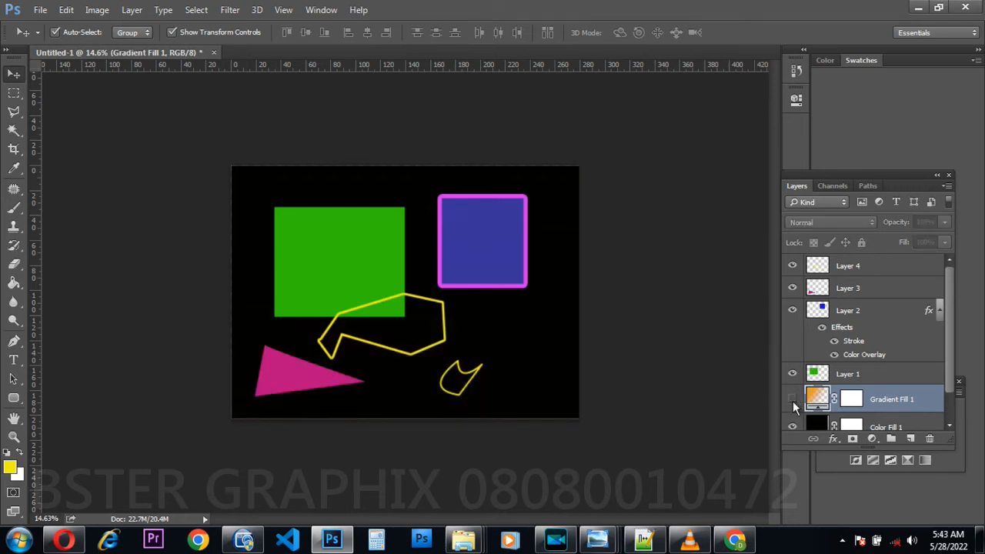
Step: Create a new layer above the hidden gradient fill and set the foreground color to orange #f29708
{"action": "left_click", "coordinate": [910, 438]}
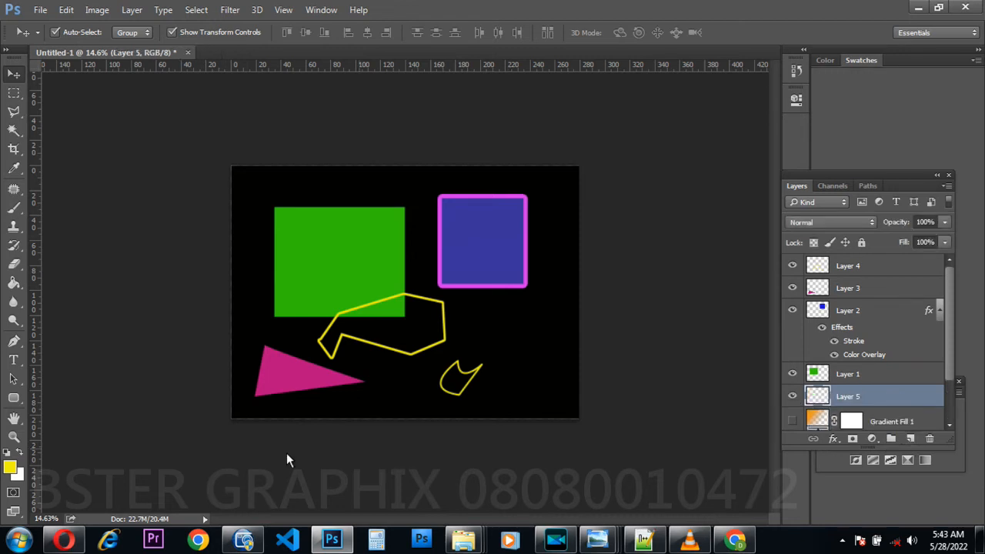
{"action": "left_click", "coordinate": [9, 466]}
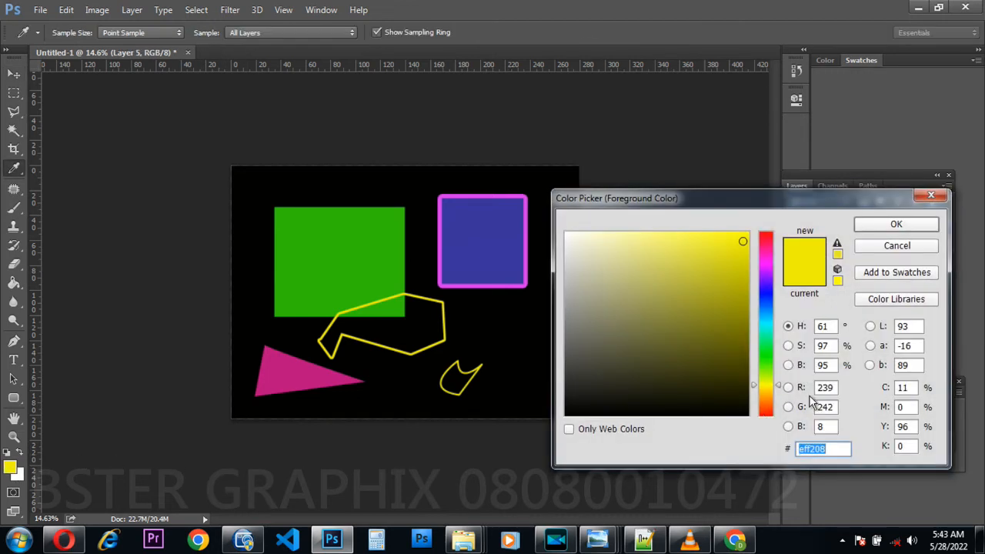
{"action": "left_click", "coordinate": [768, 399]}
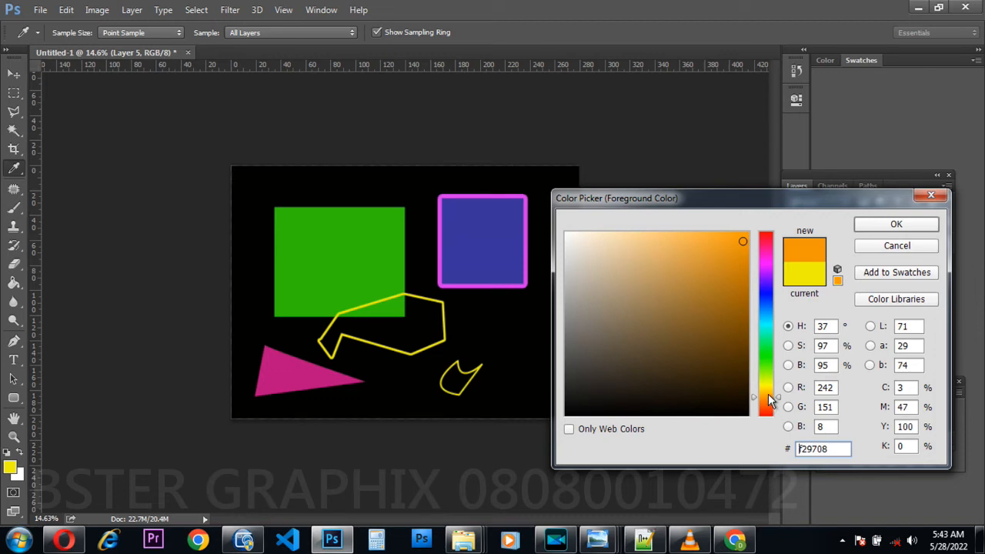
{"action": "left_click", "coordinate": [897, 226]}
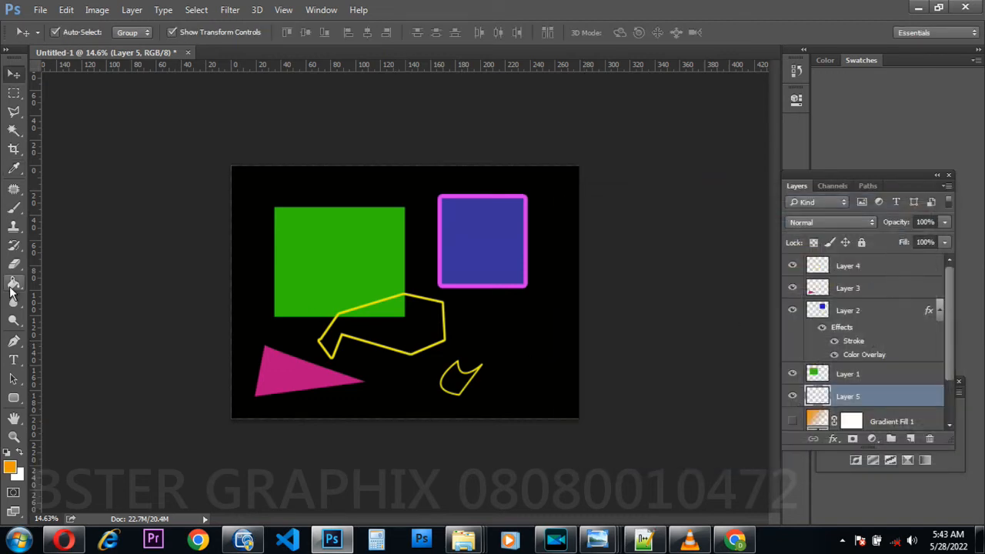
Step: Select the lower two-thirds of the canvas across its full width with the Rectangular Marquee tool
{"action": "left_click", "coordinate": [13, 93]}
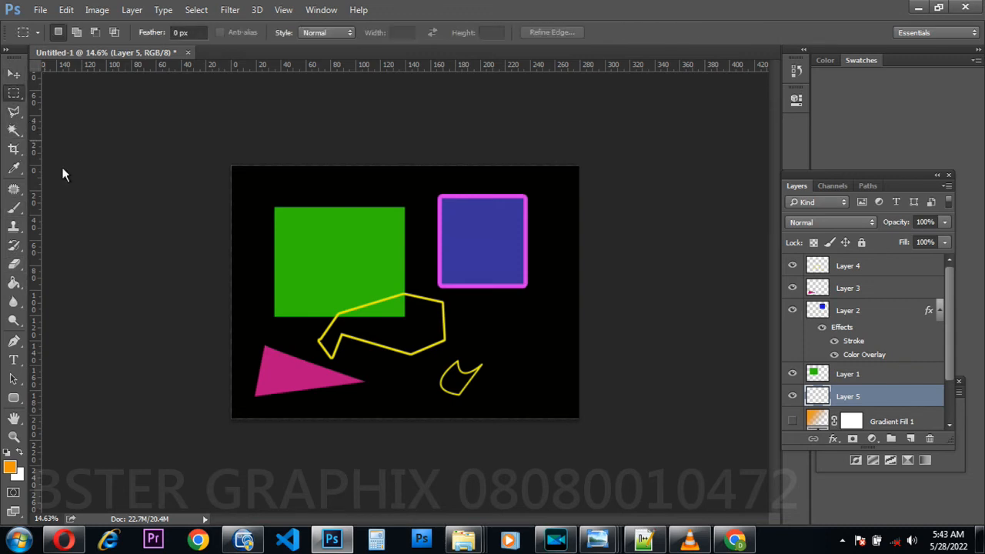
{"action": "left_click_drag", "start_coordinate": [215, 321], "coordinate": [579, 420]}
{"action": "left_click", "coordinate": [261, 296]}
{"action": "left_click_drag", "start_coordinate": [218, 234], "coordinate": [632, 451]}
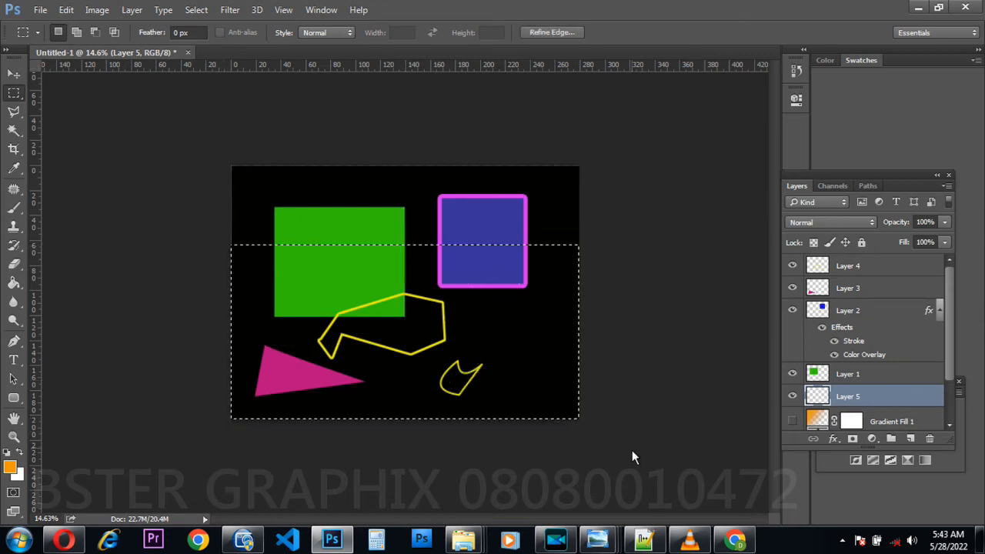
Step: Fill the selected lower part of Layer 5 with the orange foreground color using the Paint Bucket, and deselect
{"action": "left_click", "coordinate": [14, 285]}
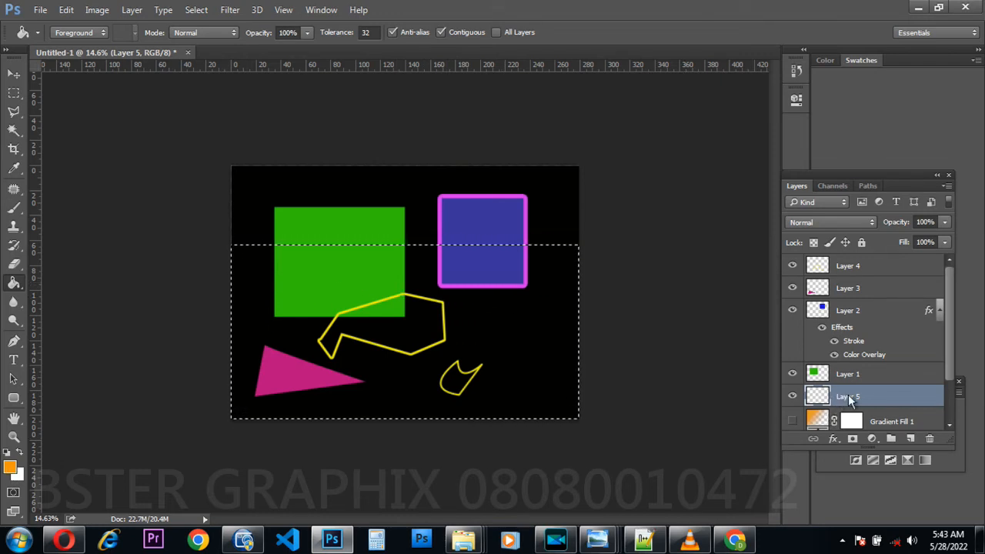
{"action": "left_click", "coordinate": [554, 358]}
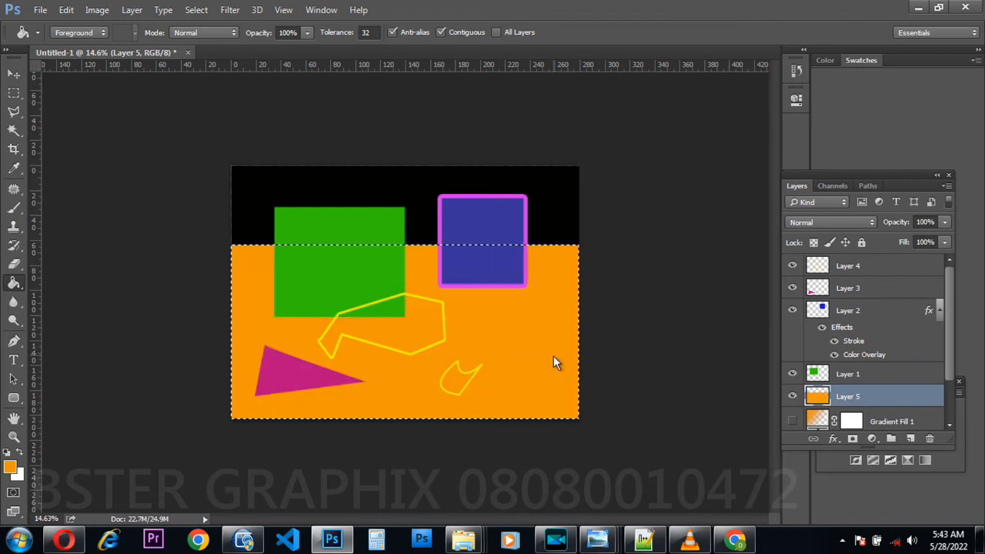
{"action": "key", "text": "ctrl+d"}
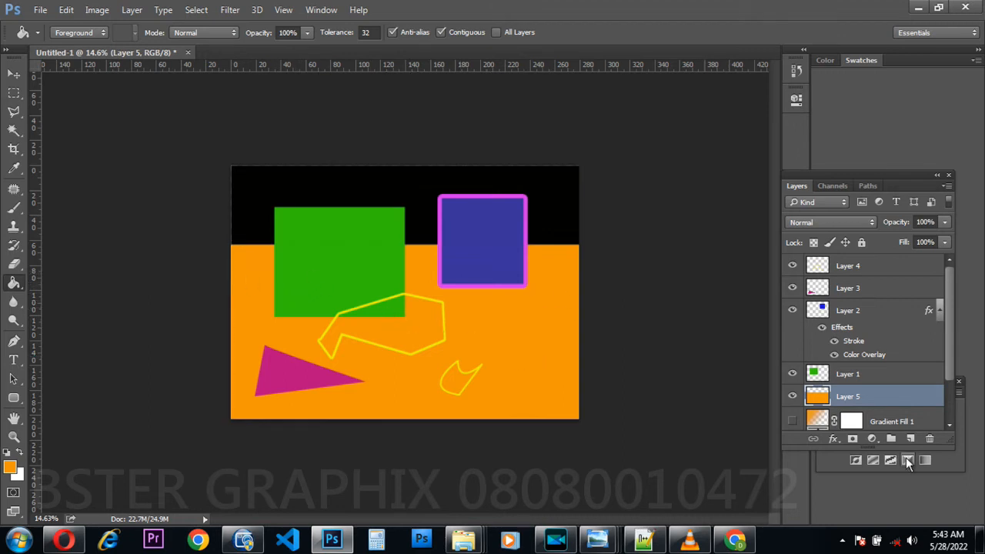
Step: Erase a soft spot on the orange area's upper edge beside the green rectangle with a 300 px soft round eraser
{"action": "left_click", "coordinate": [13, 265]}
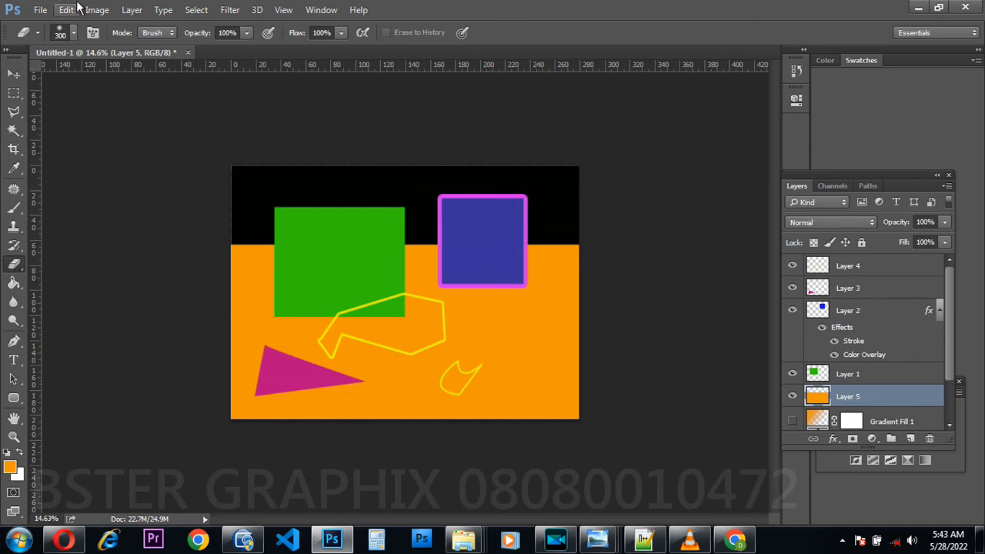
{"action": "left_click", "coordinate": [73, 32]}
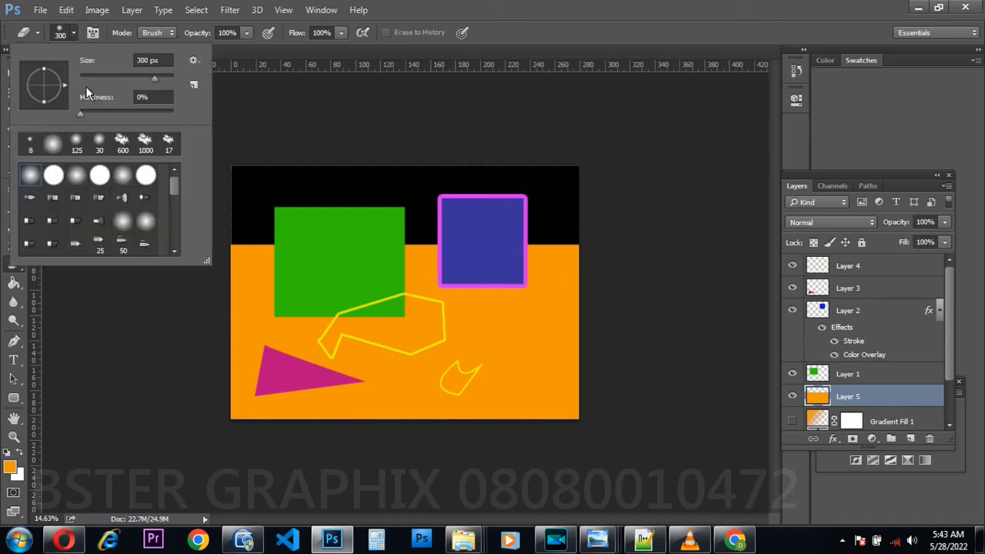
{"action": "left_click", "coordinate": [29, 178]}
{"action": "left_click", "coordinate": [246, 230]}
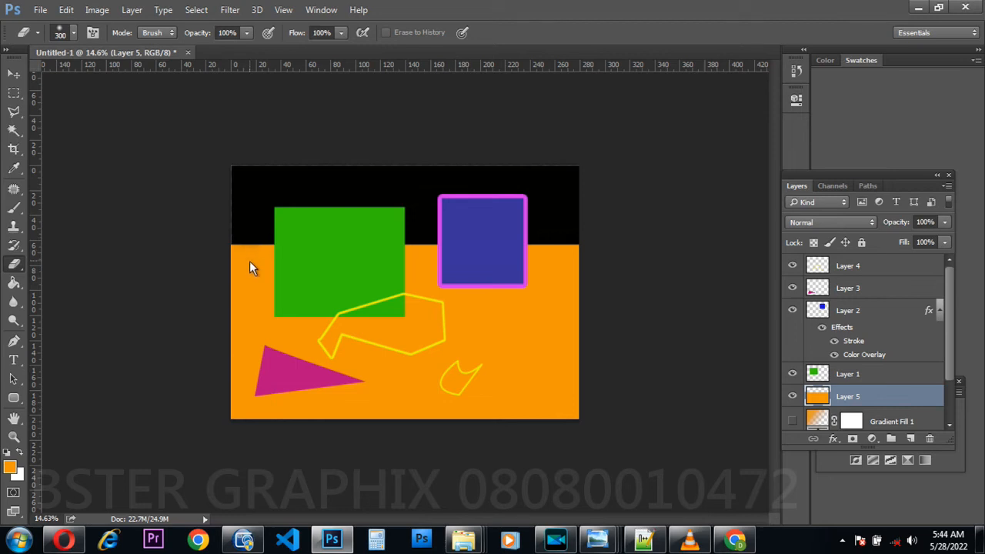
{"action": "scroll", "coordinate": [246, 247], "scroll_direction": "up", "scroll_amount": 5}
{"action": "mouse_move", "coordinate": [123, 197]}
{"action": "left_mouse_down"}
{"action": "mouse_move", "coordinate": [134, 203]}
{"action": "mouse_move", "coordinate": [126, 211]}
{"action": "left_mouse_up"}
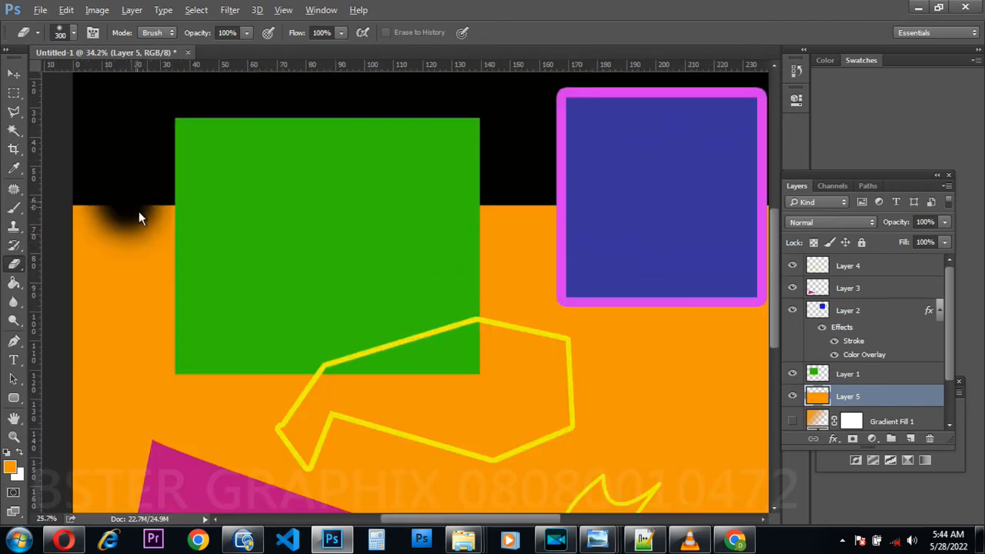
{"action": "scroll", "coordinate": [139, 211], "scroll_direction": "down", "scroll_amount": 5}
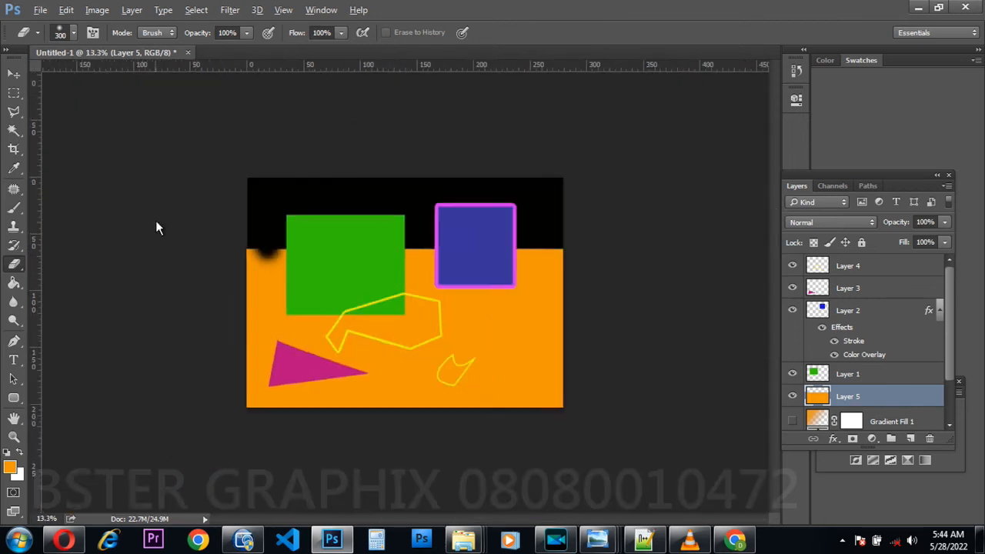
Step: Try a dab on the orange area with the textured 17 px eraser brush
{"action": "left_click", "coordinate": [72, 34]}
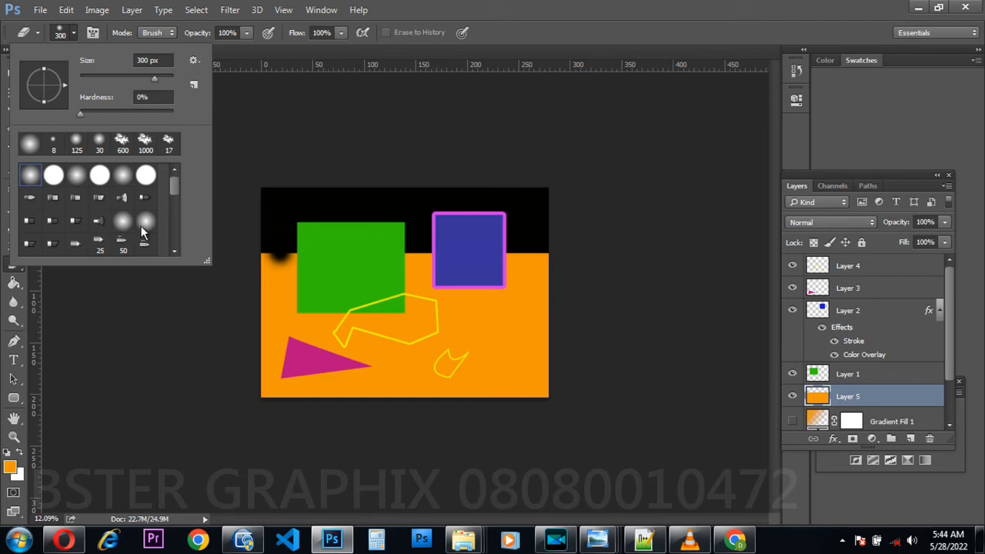
{"action": "left_click", "coordinate": [173, 150]}
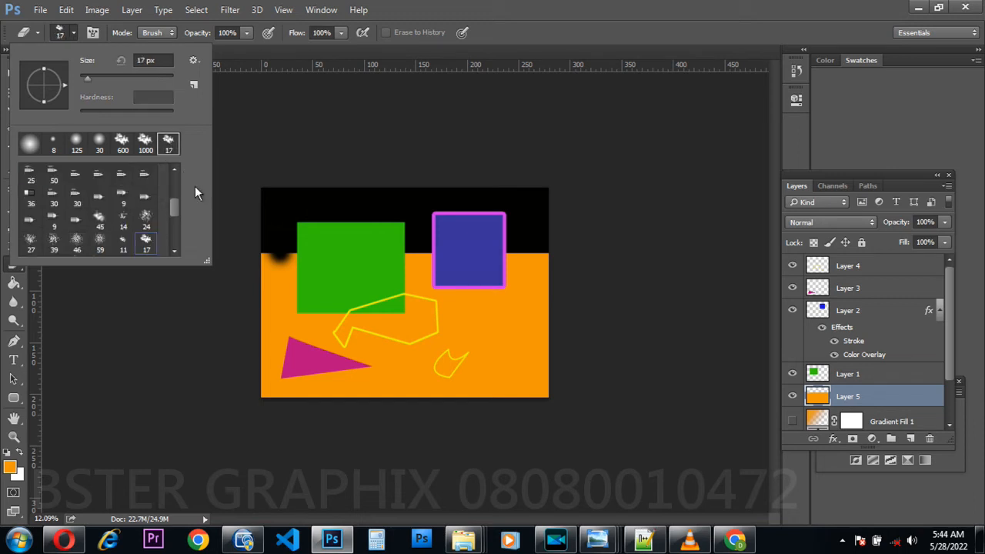
{"action": "left_click", "coordinate": [286, 269]}
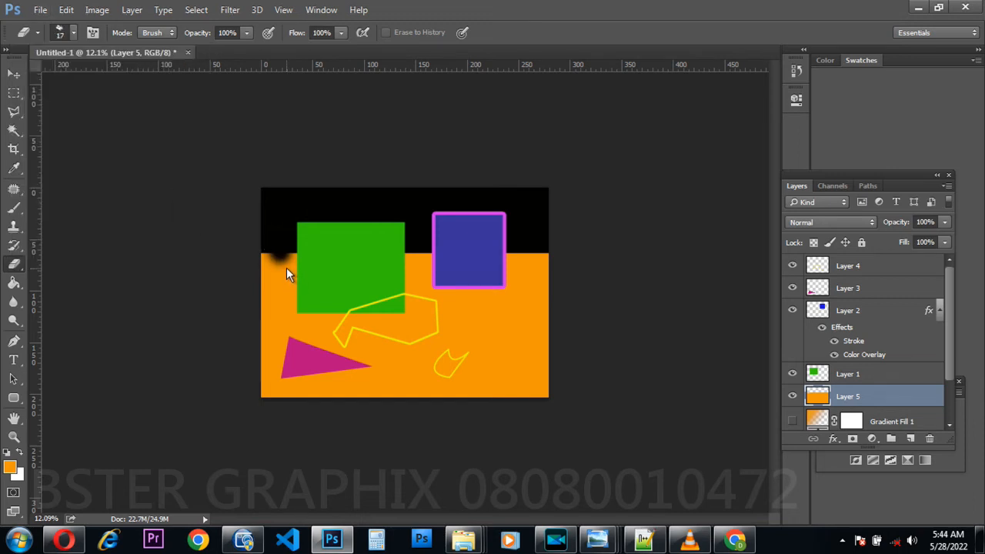
{"action": "scroll", "coordinate": [287, 267], "scroll_direction": "up", "scroll_amount": 5}
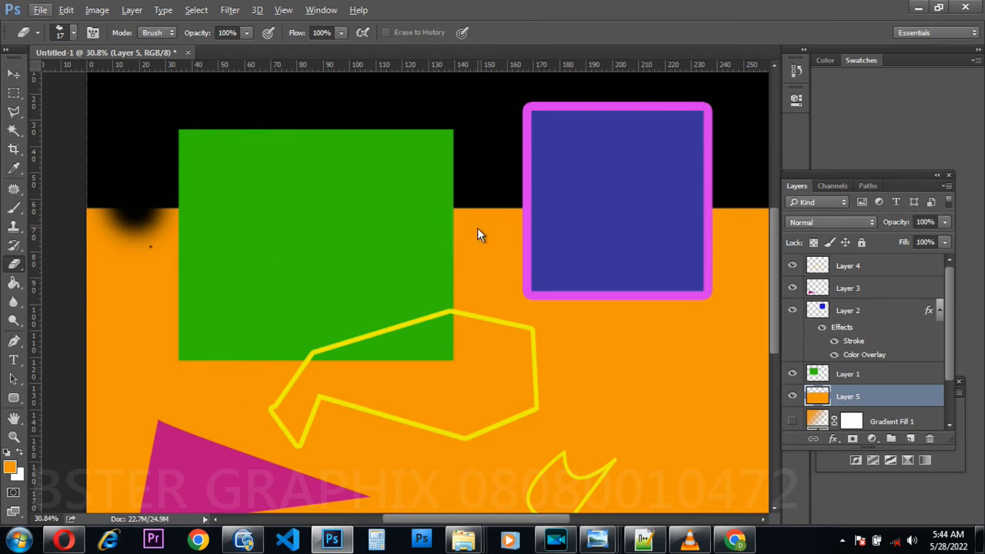
Step: Enlarge the textured eraser to 250 px and erase a patch of the orange edge between the green and blue shapes
{"action": "key", "text": "bracketright"}
{"action": "key", "text": "bracketleft"}
{"action": "key", "text": "bracketleft"}
{"action": "key", "text": "bracketleft"}
{"action": "key", "text": "bracketleft"}
{"action": "key", "text": "bracketleft"}
{"action": "key", "text": "bracketright"}
{"action": "key", "text": "bracketright"}
{"action": "key", "text": "bracketright"}
{"action": "key", "text": "bracketright"}
{"action": "key", "text": "bracketright"}
{"action": "key", "text": "bracketright"}
{"action": "key", "text": "bracketright"}
{"action": "key", "text": "bracketright"}
{"action": "key", "text": "bracketright"}
{"action": "key", "text": "bracketright"}
{"action": "key", "text": "bracketright"}
{"action": "key", "text": "bracketright"}
{"action": "key", "text": "bracketright"}
{"action": "key", "text": "bracketright"}
{"action": "key", "text": "bracketright"}
{"action": "key", "text": "bracketright"}
{"action": "key", "text": "bracketright"}
{"action": "key", "text": "bracketright"}
{"action": "key", "text": "bracketright"}
{"action": "left_click_drag", "start_coordinate": [487, 215], "coordinate": [488, 233]}
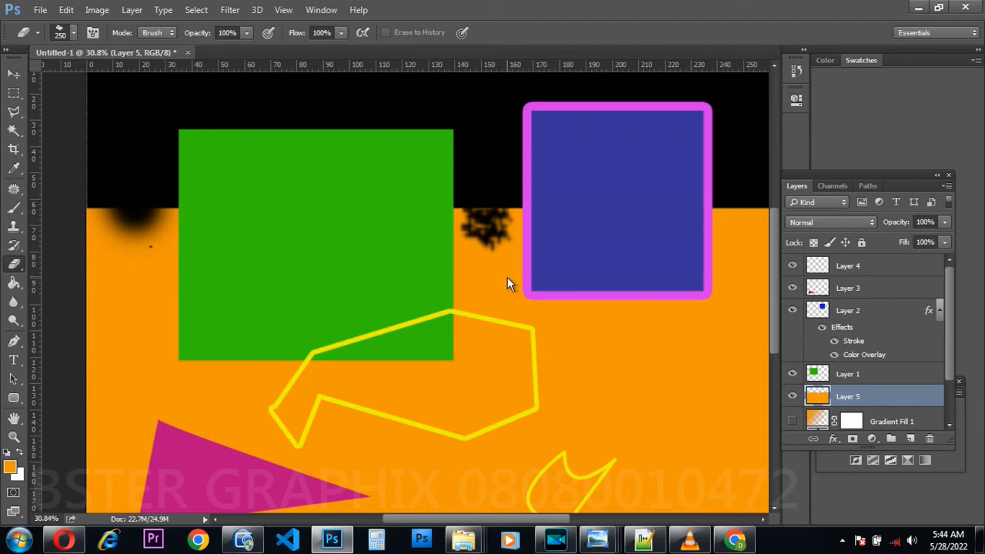
Step: Undo the textured eraser marks and the last part of the soft erasure beside the green rectangle
{"action": "key", "text": "ctrl+z"}
{"action": "key", "text": "ctrl+alt+z"}
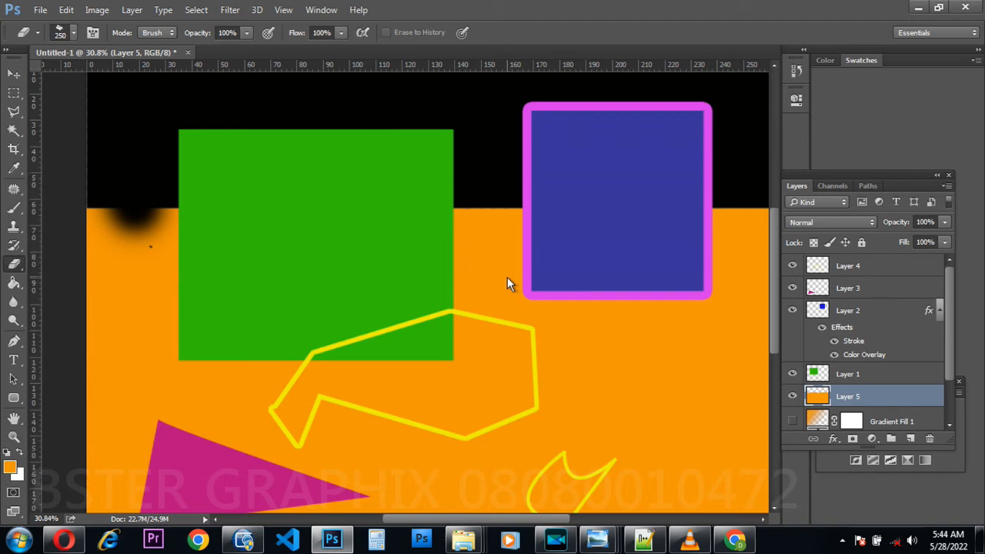
{"action": "key", "text": "ctrl+alt+z"}
{"action": "key", "text": "ctrl+alt+z"}
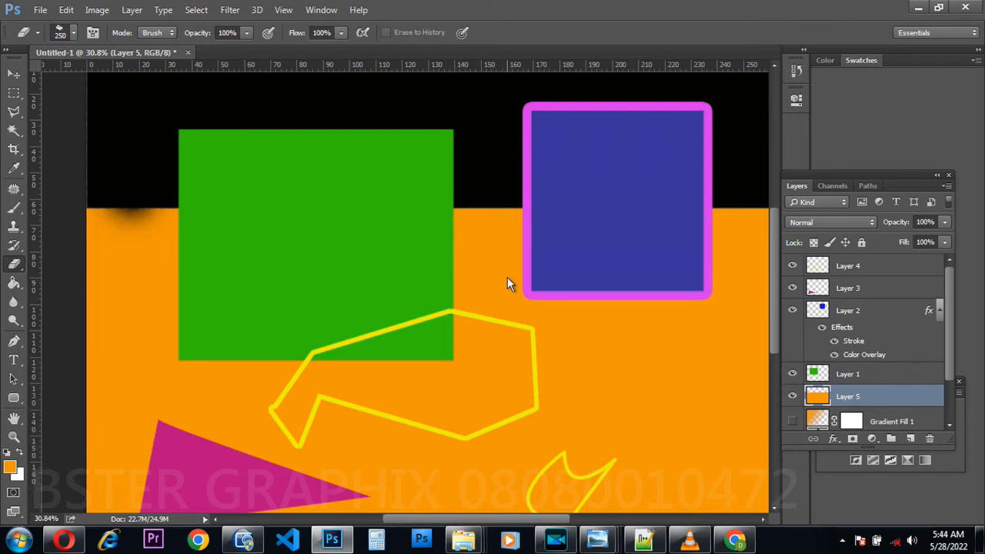
Step: Erase a soft spot on the orange edge between the green and blue shapes with a 250 px soft round eraser
{"action": "left_click", "coordinate": [74, 33]}
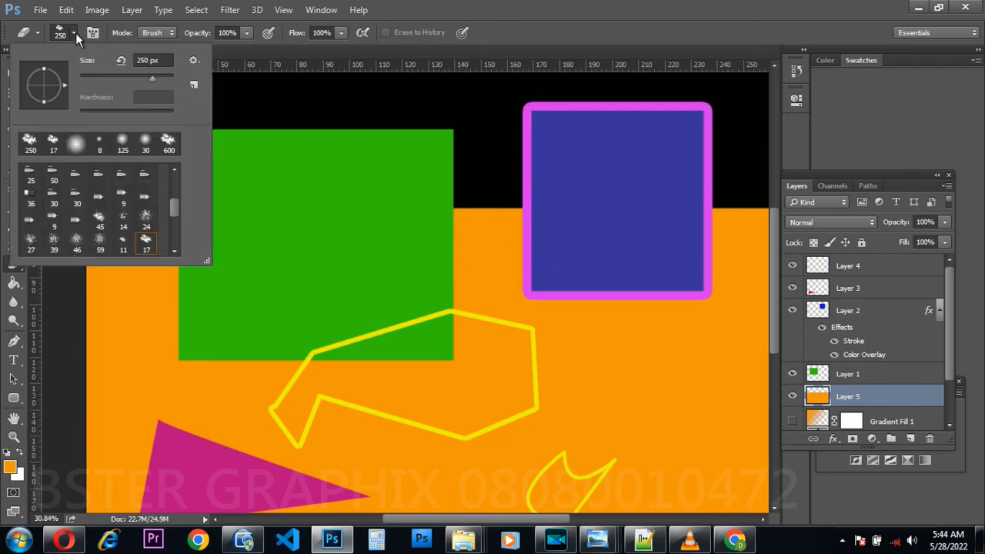
{"action": "left_click", "coordinate": [76, 144]}
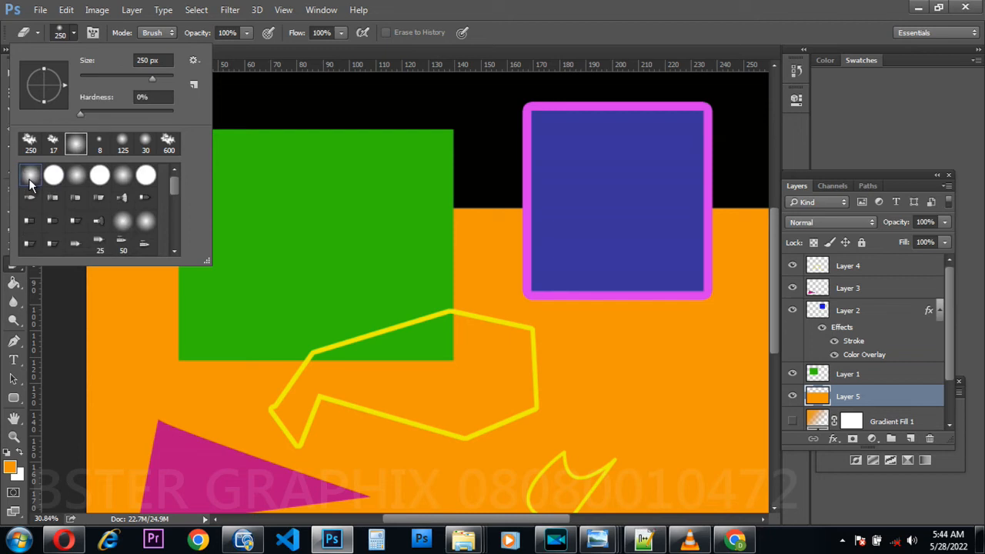
{"action": "left_click", "coordinate": [481, 214]}
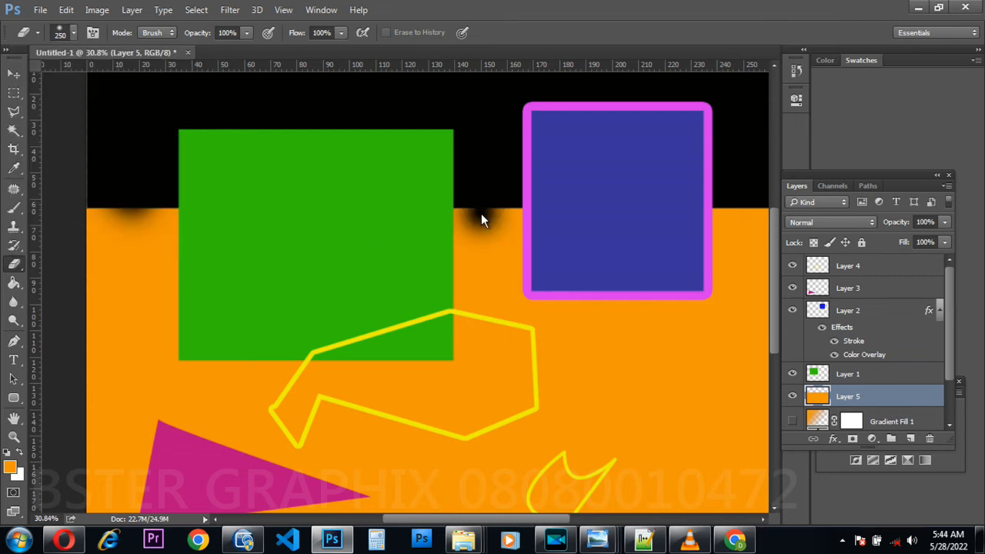
Step: Set the soft round eraser's size to 374 px
{"action": "left_click", "coordinate": [71, 33]}
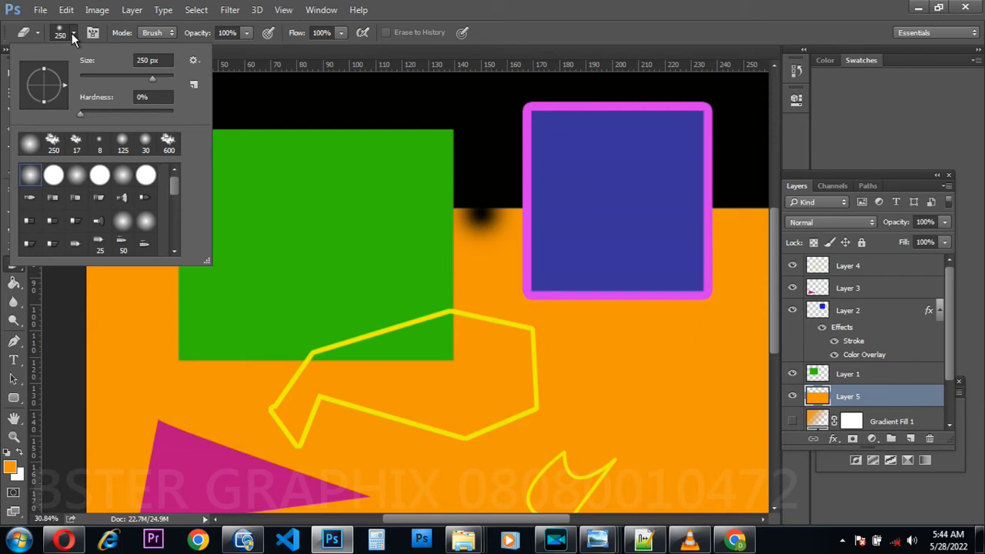
{"action": "left_click", "coordinate": [151, 78]}
{"action": "left_click_drag", "start_coordinate": [155, 79], "coordinate": [150, 80]}
{"action": "left_click_drag", "start_coordinate": [155, 76], "coordinate": [158, 76]}
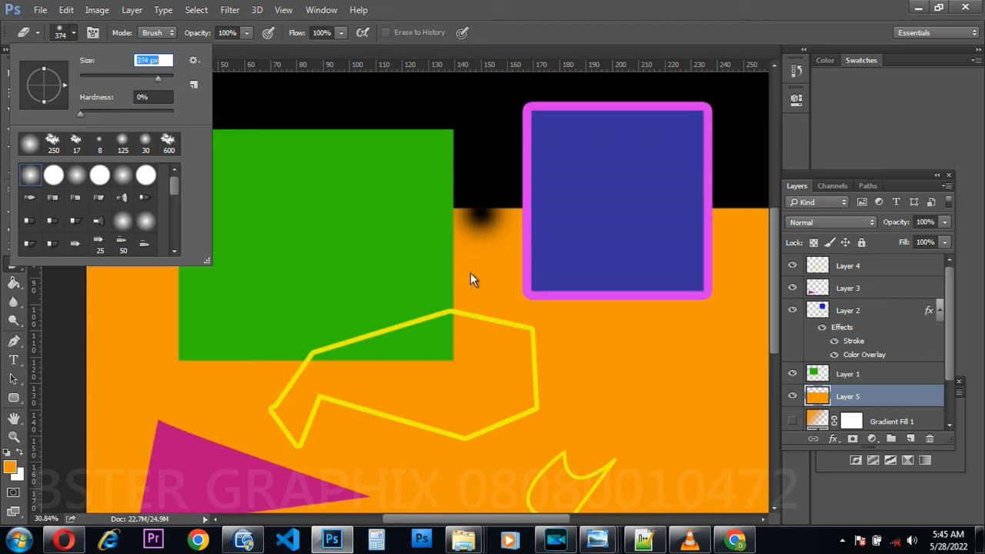
Step: Hide Layers 1, 2, 3 and 4 so that only the orange Layer 5 shows over the black background
{"action": "left_click", "coordinate": [792, 374]}
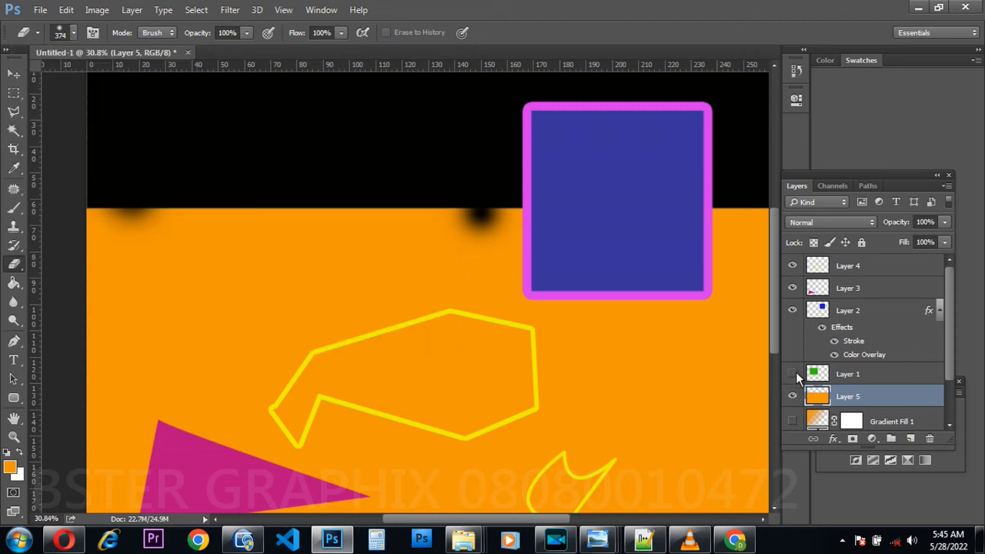
{"action": "left_click", "coordinate": [793, 310]}
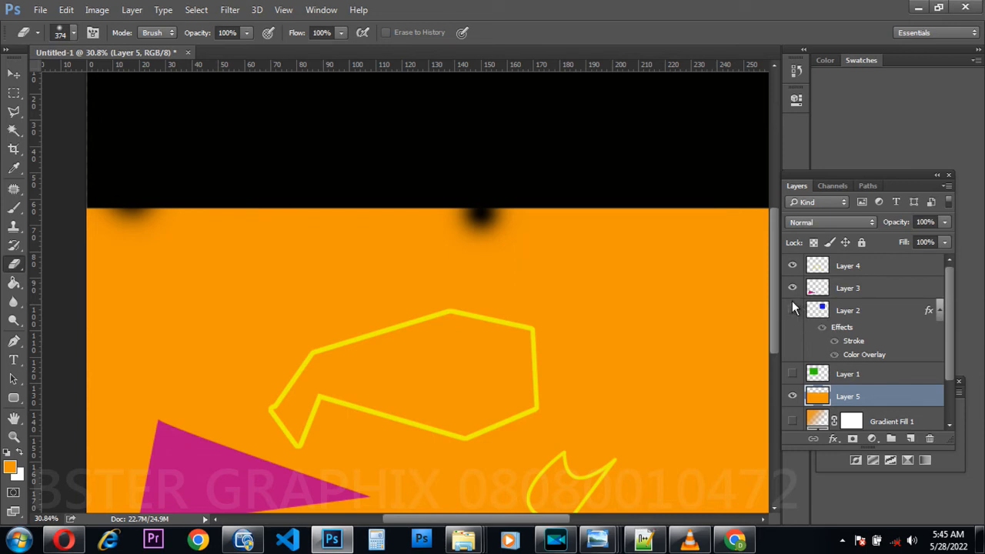
{"action": "scroll", "coordinate": [591, 331], "scroll_direction": "down", "scroll_amount": 2}
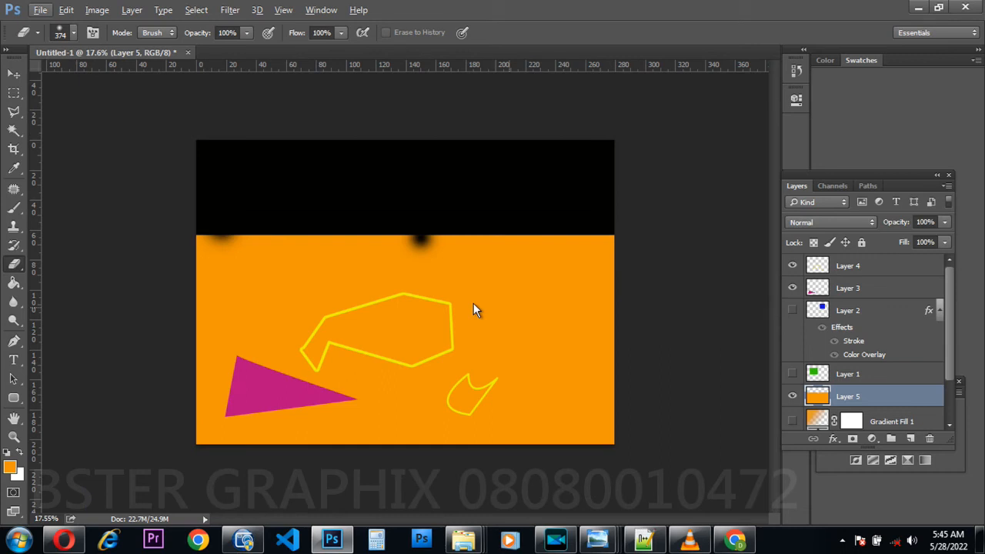
{"action": "left_click", "coordinate": [793, 288]}
{"action": "left_click", "coordinate": [793, 265]}
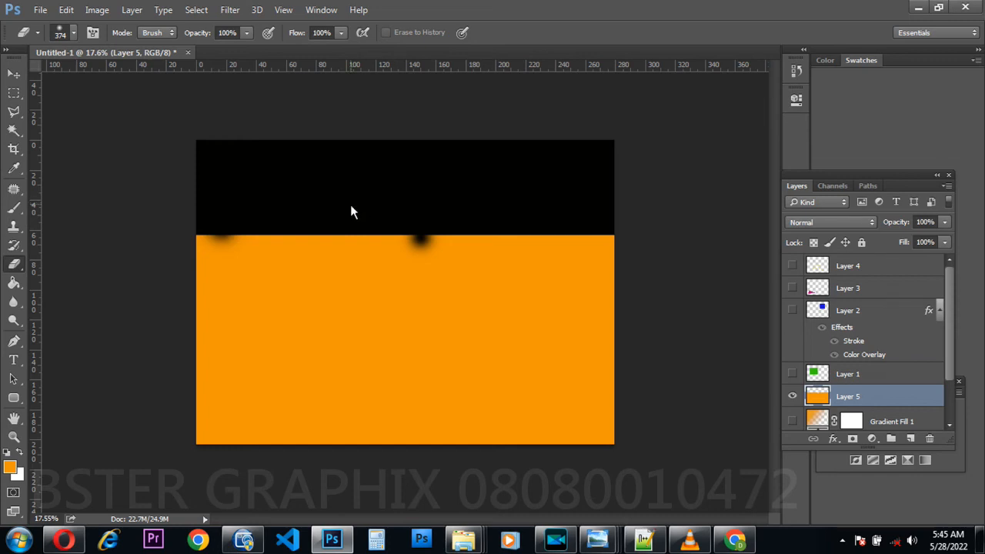
Step: Enlarge the soft eraser to 1700 px and fade the orange area's upper edge from the left side across most of the canvas
{"action": "key", "text": "bracketright"}
{"action": "key", "text": "bracketright"}
{"action": "key", "text": "bracketright"}
{"action": "key", "text": "bracketright"}
{"action": "key", "text": "bracketright"}
{"action": "key", "text": "bracketright"}
{"action": "key", "text": "bracketright"}
{"action": "key", "text": "bracketright"}
{"action": "key", "text": "bracketright"}
{"action": "key", "text": "bracketright"}
{"action": "key", "text": "bracketright"}
{"action": "key", "text": "bracketright"}
{"action": "key", "text": "bracketright"}
{"action": "key", "text": "bracketright"}
{"action": "left_click_drag", "start_coordinate": [233, 187], "coordinate": [242, 197]}
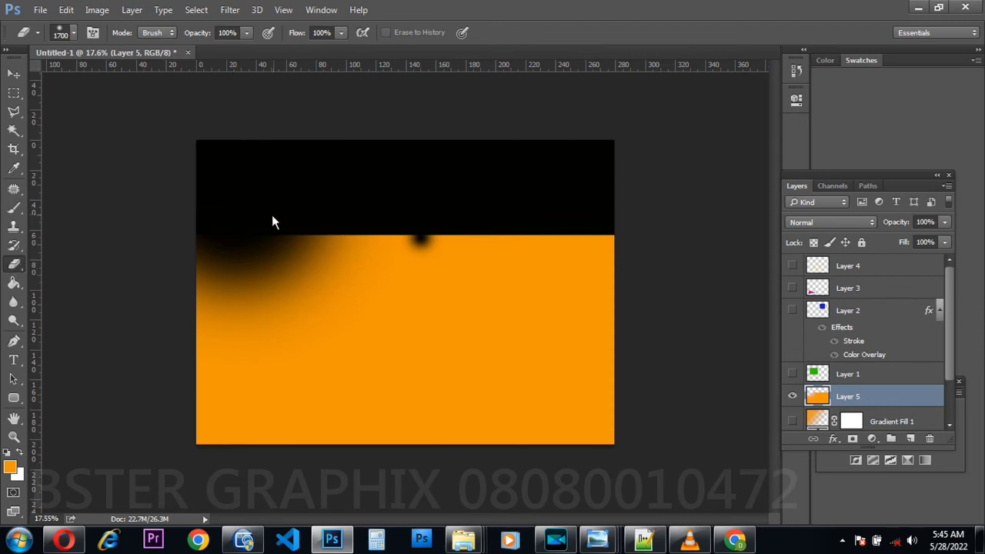
{"action": "mouse_move", "coordinate": [301, 213]}
{"action": "left_mouse_down"}
{"action": "mouse_move", "coordinate": [381, 232]}
{"action": "mouse_move", "coordinate": [478, 198]}
{"action": "mouse_move", "coordinate": [562, 191]}
{"action": "left_mouse_up"}
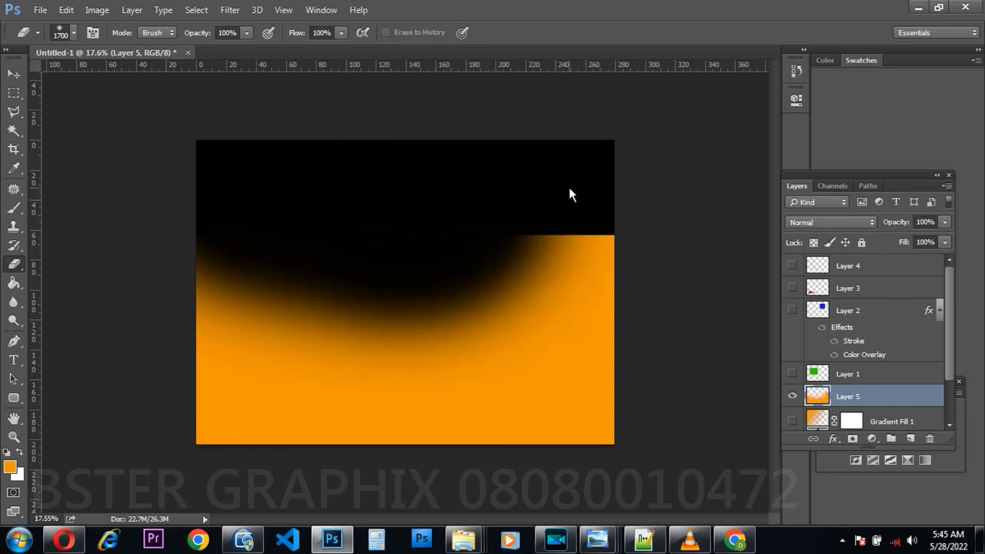
Step: Erase the remaining hard orange edge near the canvas's right side with soft 1700 px dabs
{"action": "left_click", "coordinate": [569, 187]}
{"action": "left_click", "coordinate": [553, 160]}
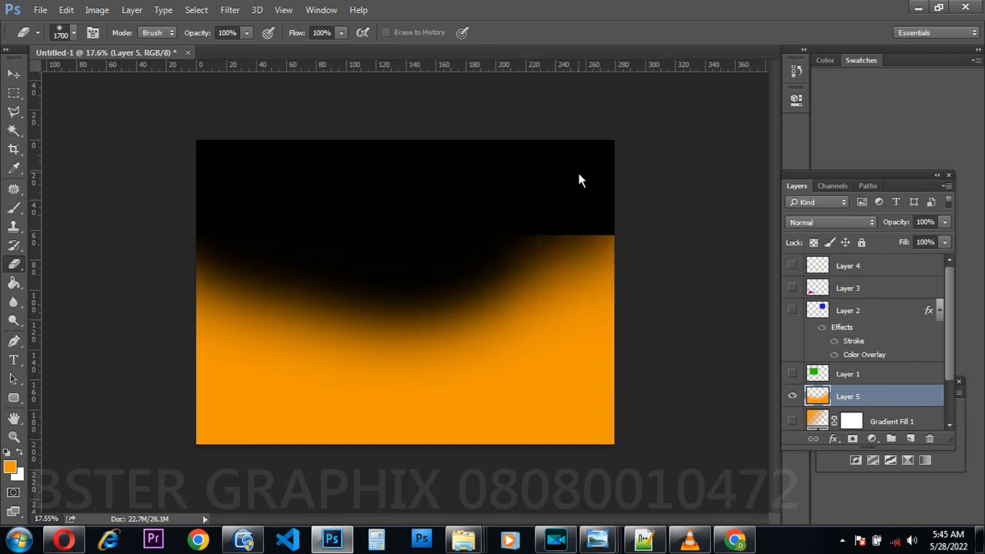
{"action": "left_click", "coordinate": [582, 180]}
{"action": "left_click", "coordinate": [584, 181]}
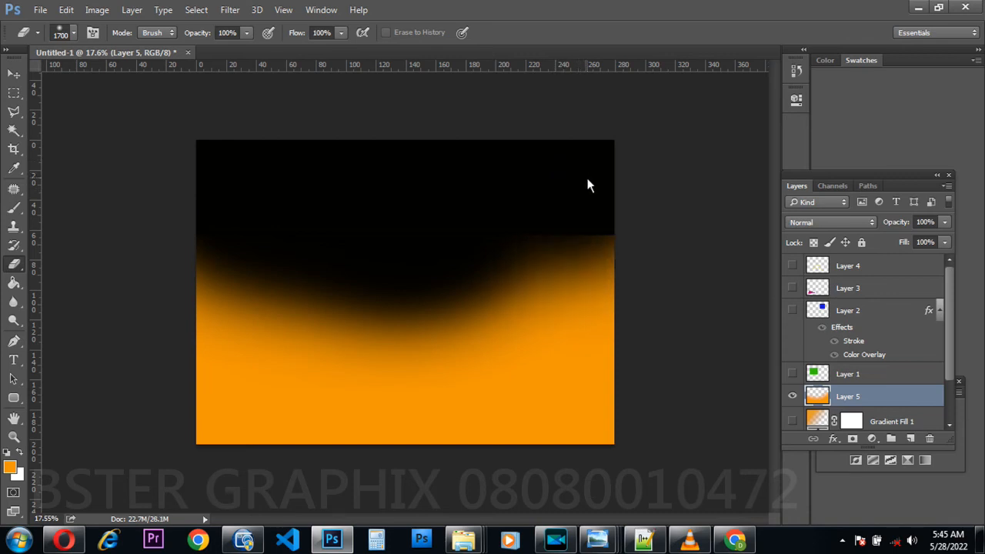
{"action": "left_click", "coordinate": [590, 179]}
{"action": "left_click", "coordinate": [592, 180]}
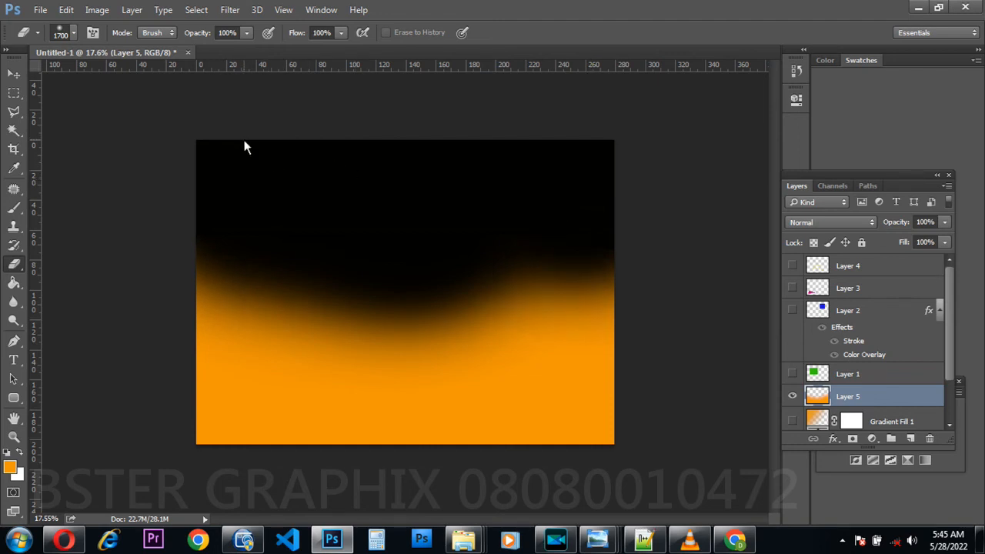
Step: Enlarge the soft eraser to 2500 px and even out the black-to-orange transition with dabs on both sides of the canvas
{"action": "key", "text": "bracketright"}
{"action": "key", "text": "bracketright"}
{"action": "key", "text": "bracketright"}
{"action": "key", "text": "bracketright"}
{"action": "key", "text": "bracketright"}
{"action": "key", "text": "bracketright"}
{"action": "key", "text": "bracketright"}
{"action": "key", "text": "bracketright"}
{"action": "left_click", "coordinate": [262, 181]}
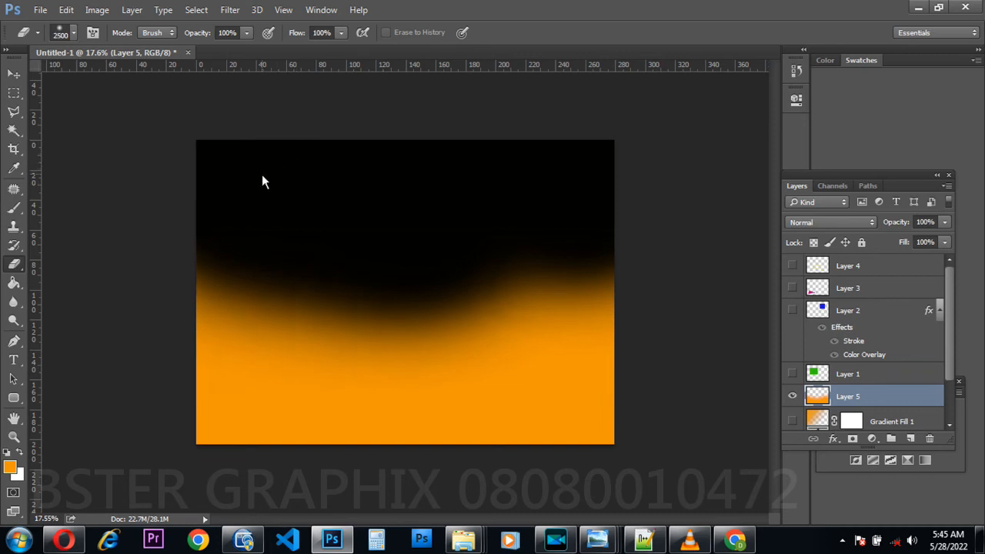
{"action": "left_click", "coordinate": [306, 149]}
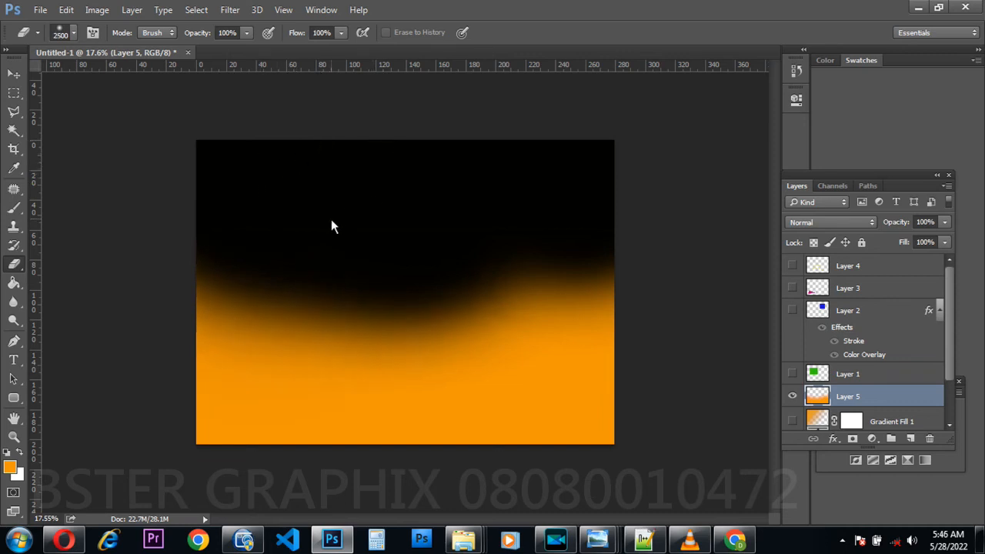
{"action": "left_click", "coordinate": [262, 217]}
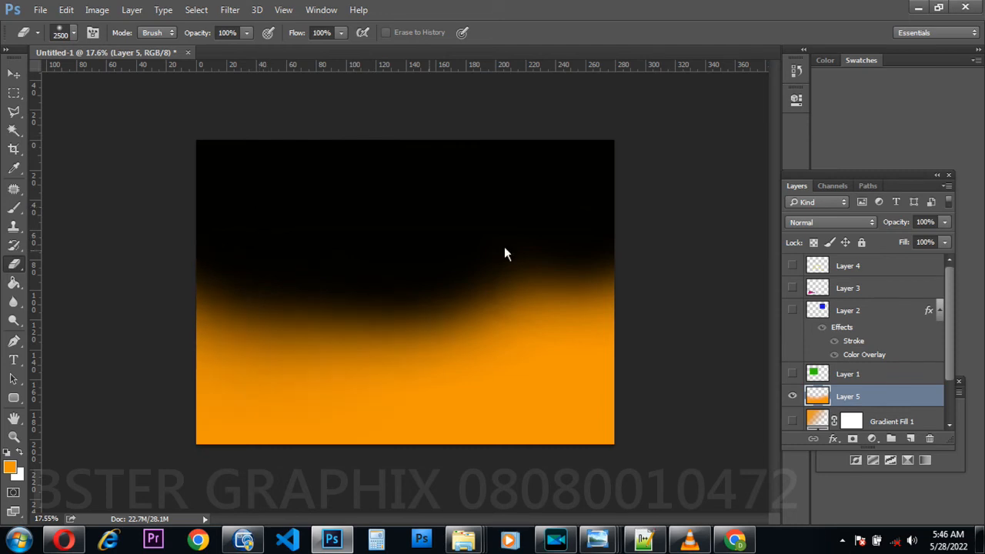
{"action": "left_click", "coordinate": [560, 241]}
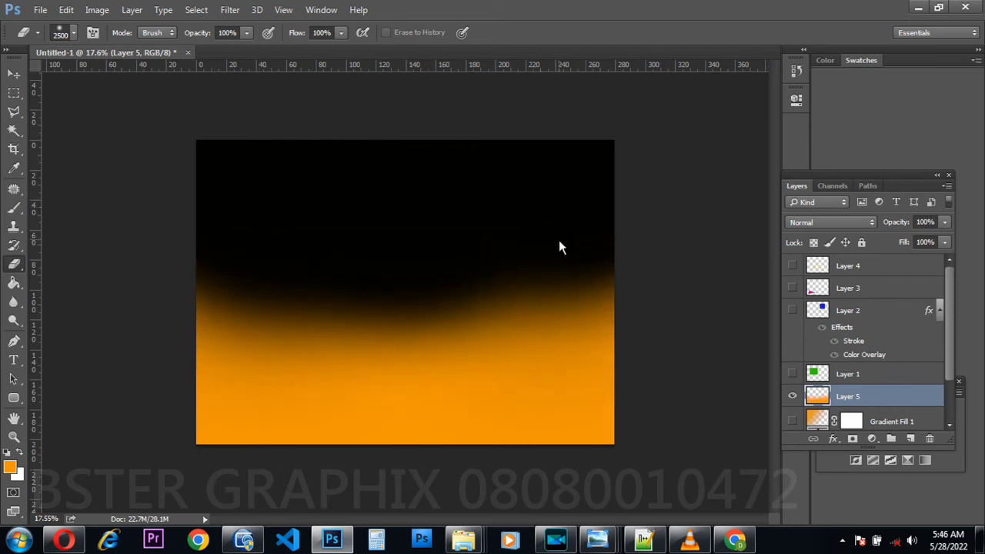
Step: Compare the faded Layer 5 with the gradient fill layer by toggling their visibility, leaving only Layer 5 shown of the two
{"action": "left_click", "coordinate": [792, 396]}
{"action": "left_click", "coordinate": [793, 420]}
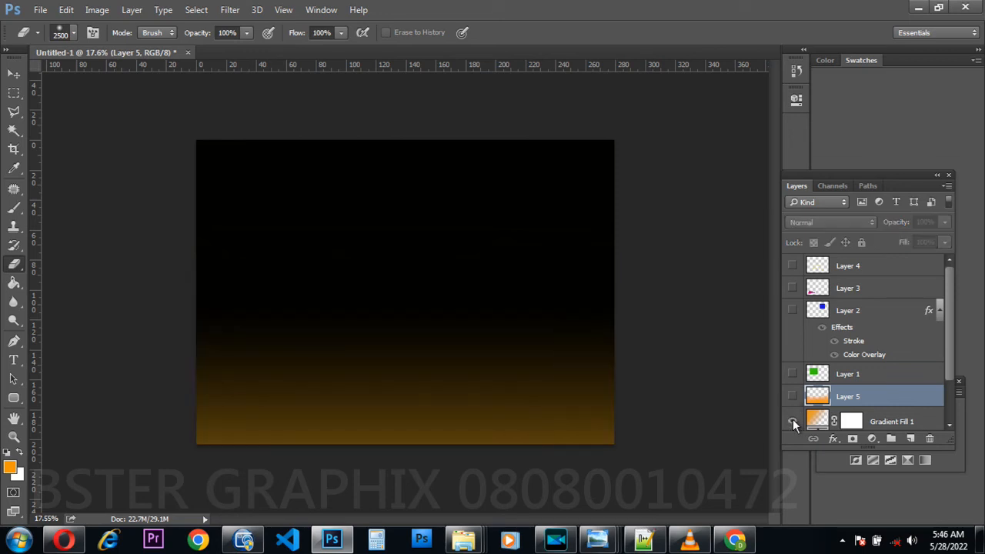
{"action": "left_click", "coordinate": [793, 421]}
{"action": "left_click", "coordinate": [793, 397]}
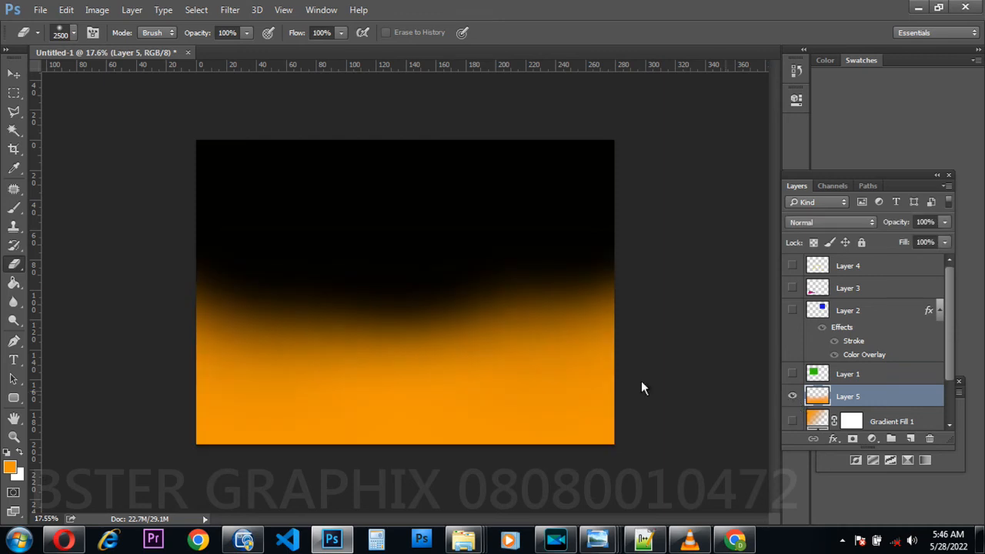
Step: Move the faded orange Layer 5 down so its lower half extends below the canvas, and show it together with Gradient Fill 1
{"action": "left_click", "coordinate": [13, 73]}
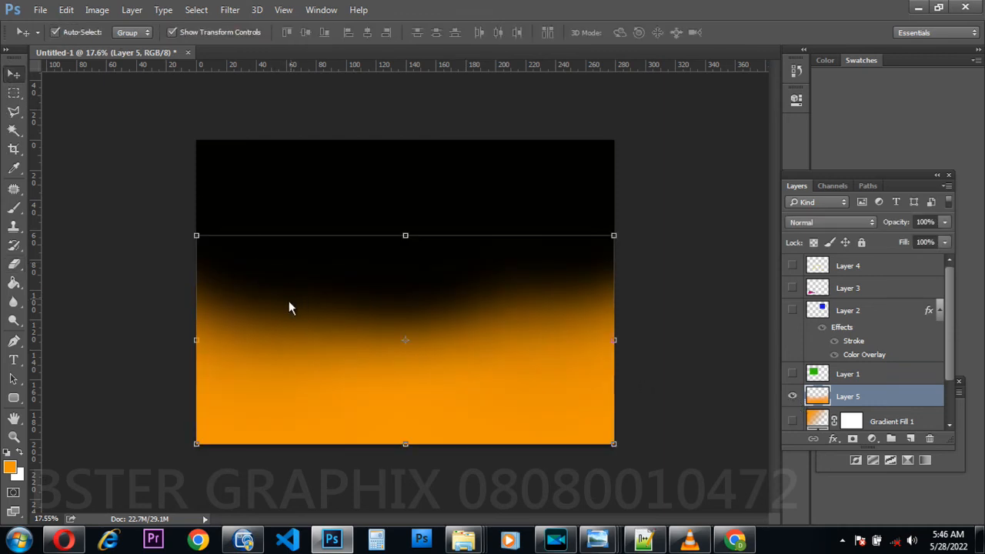
{"action": "left_click_drag", "start_coordinate": [338, 344], "coordinate": [339, 435]}
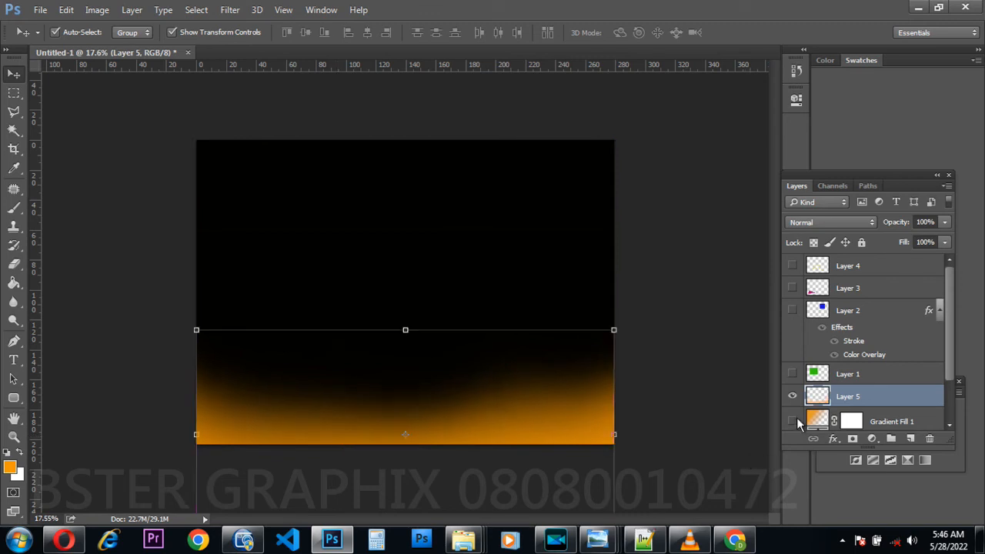
{"action": "left_click", "coordinate": [792, 396]}
{"action": "left_click", "coordinate": [792, 421]}
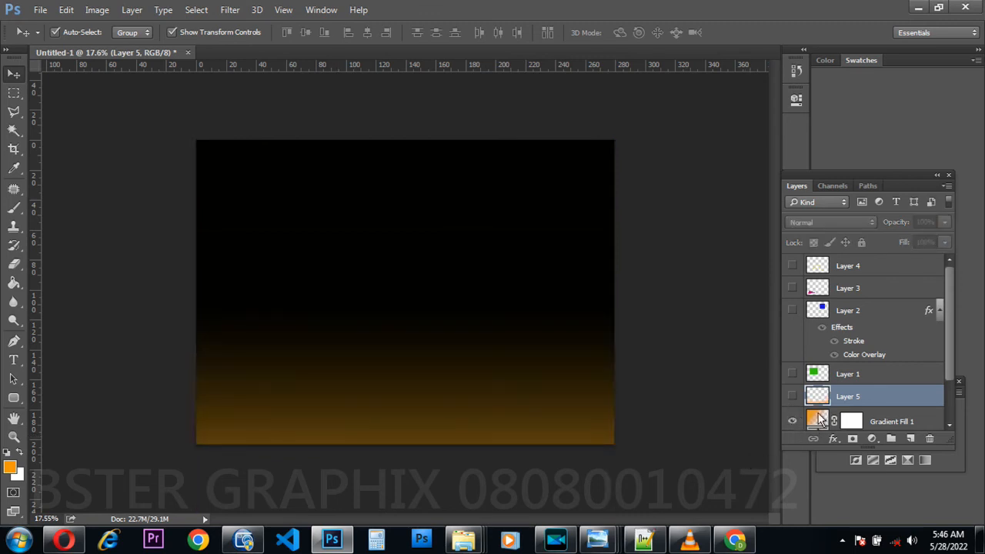
{"action": "left_click", "coordinate": [792, 395]}
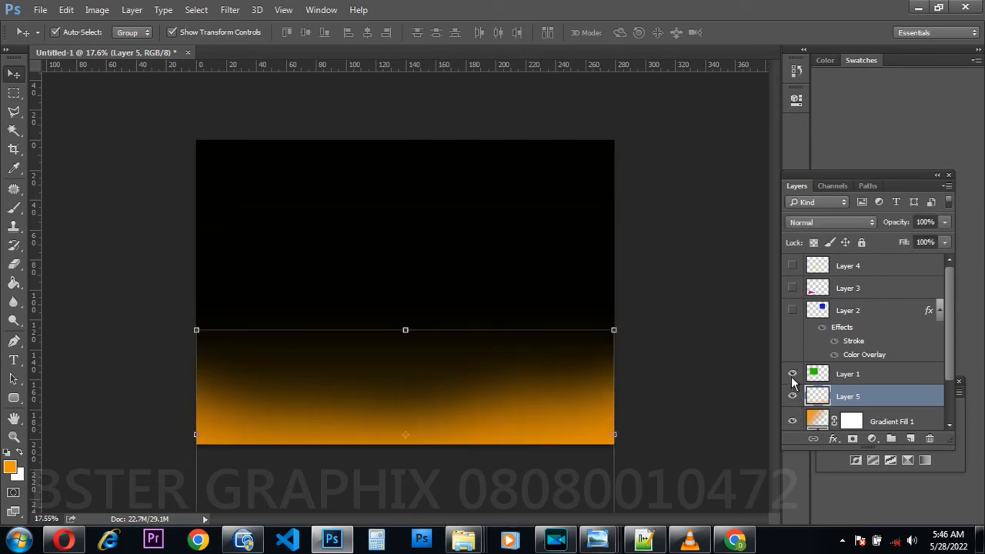
Step: Make the hidden shape layers Layer 1, Layer 2, Layer 3 and Layer 4 visible again
{"action": "left_click", "coordinate": [792, 374]}
{"action": "left_click", "coordinate": [793, 310]}
{"action": "left_click", "coordinate": [793, 288]}
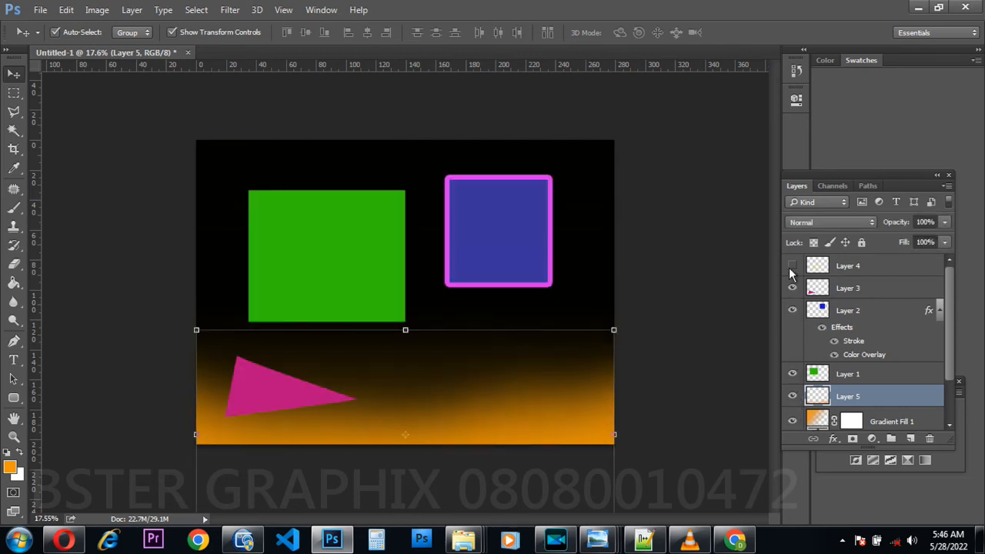
{"action": "left_click", "coordinate": [792, 265]}
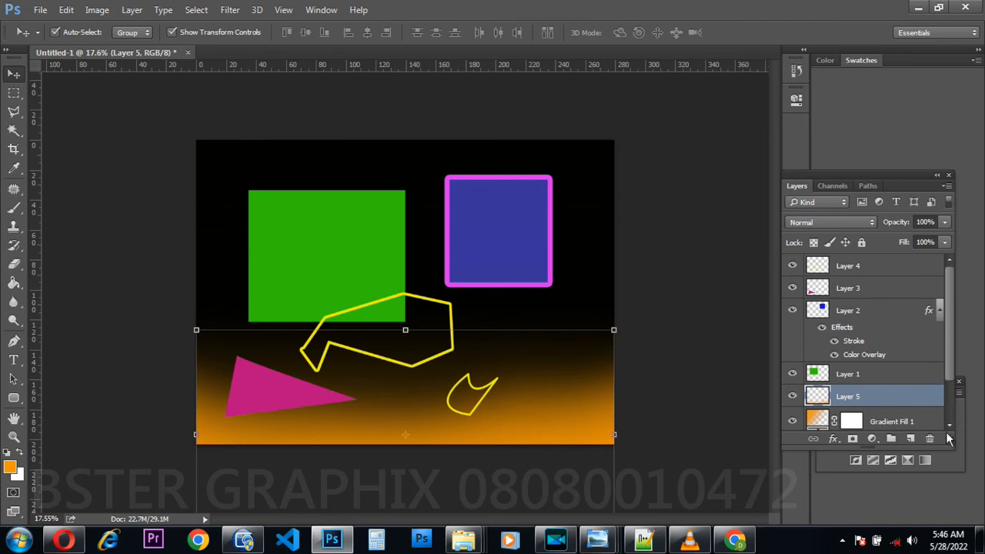
Step: Try a Curves adjustment layer above Layer 5 with the middle of its RGB curve raised, and delete that adjustment layer
{"action": "left_click", "coordinate": [873, 439]}
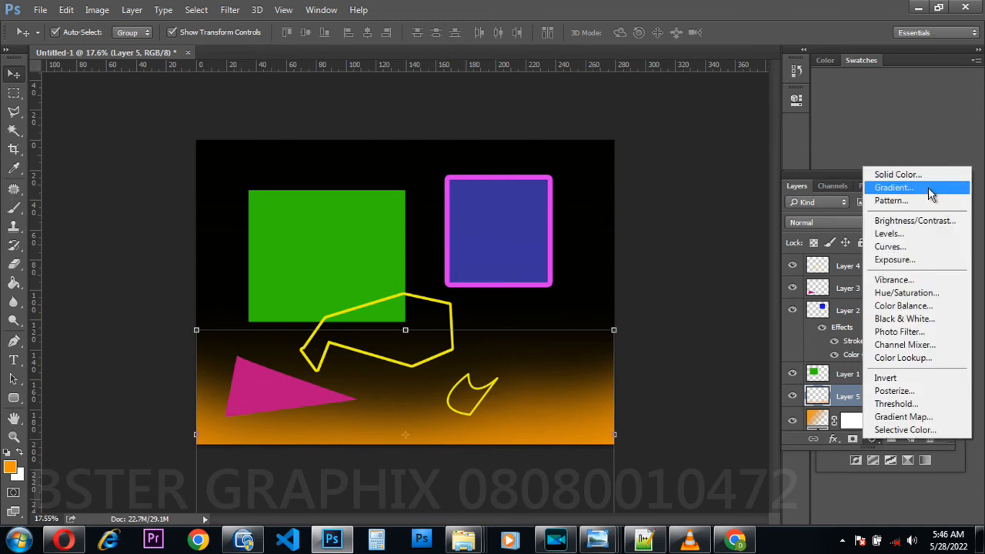
{"action": "left_click", "coordinate": [931, 246]}
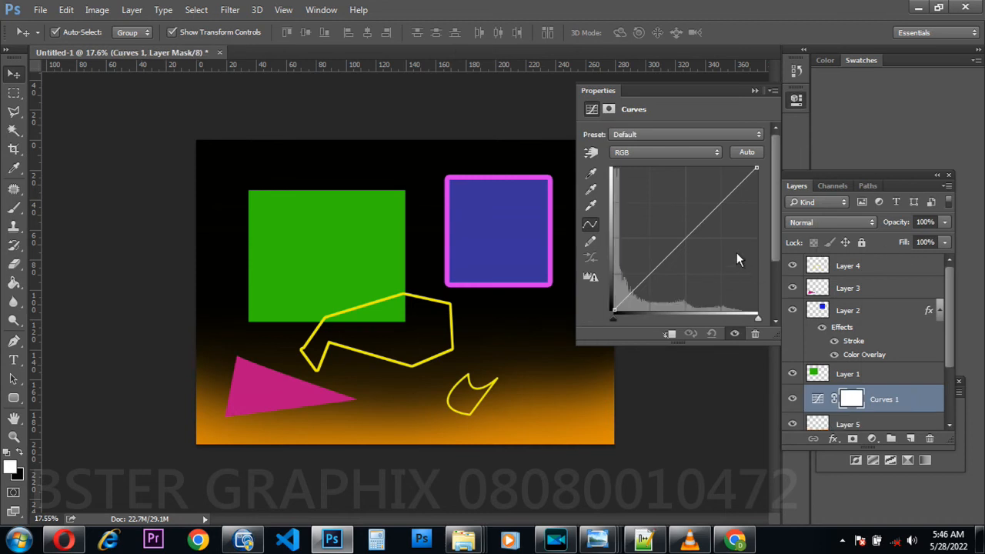
{"action": "left_click_drag", "start_coordinate": [690, 236], "coordinate": [662, 229]}
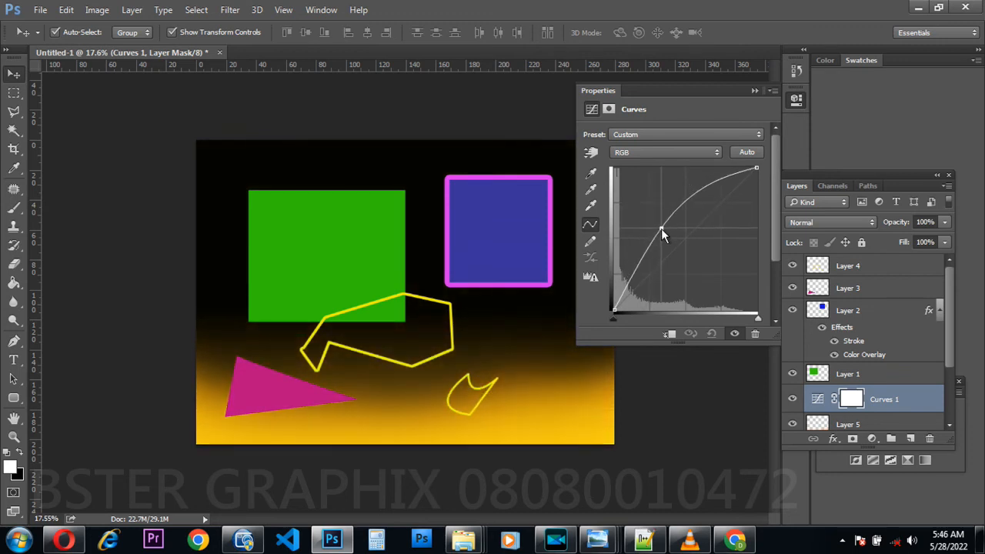
{"action": "left_click", "coordinate": [754, 91]}
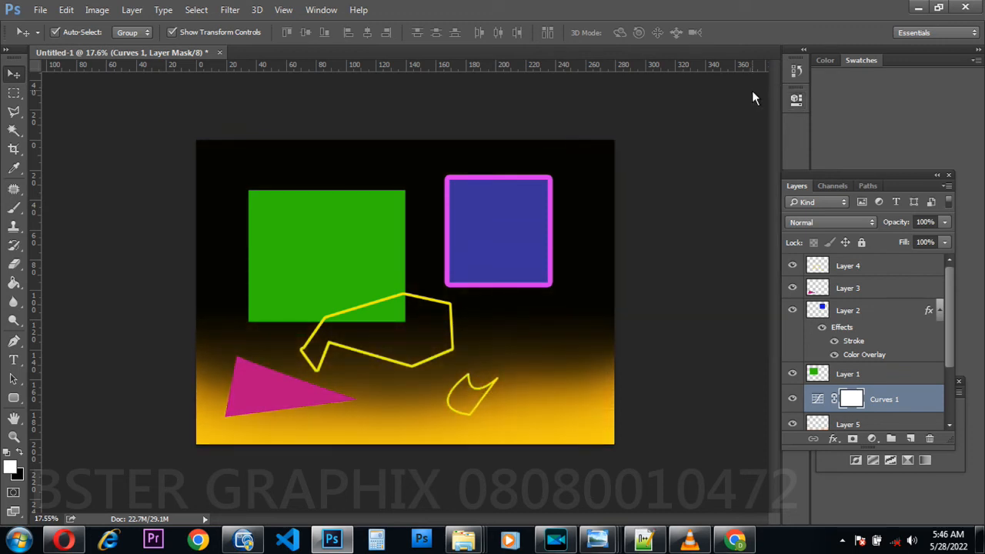
{"action": "left_click", "coordinate": [901, 395]}
{"action": "key", "text": "Delete"}
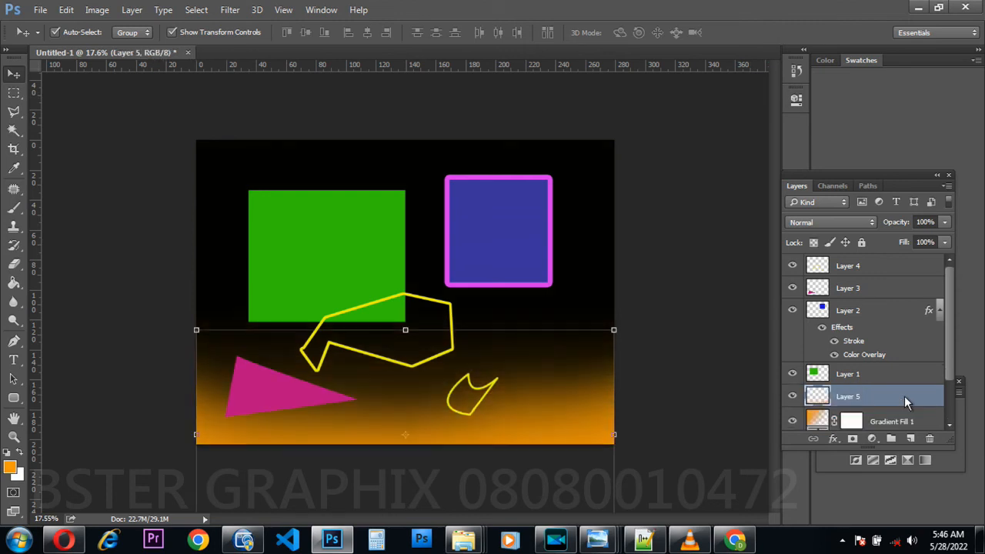
Step: Add a Hue/Saturation adjustment layer above Layer 5 and hide the Gradient Fill 1 layer
{"action": "left_click", "coordinate": [873, 440]}
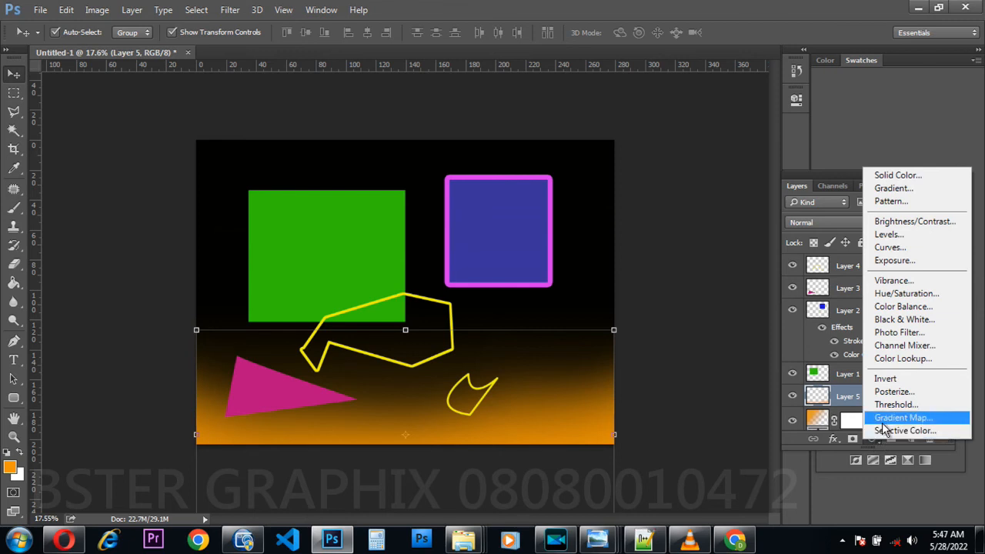
{"action": "left_click", "coordinate": [909, 294]}
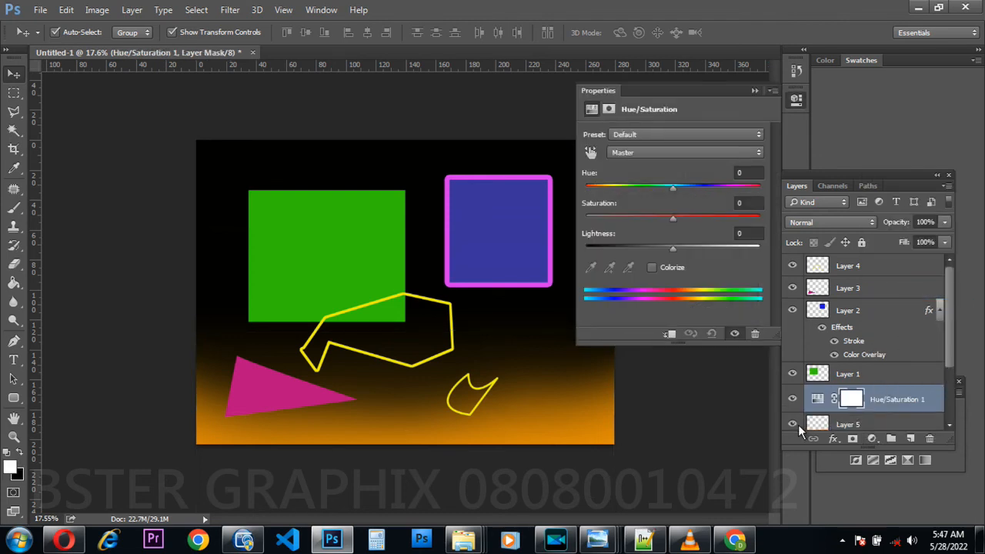
{"action": "scroll", "coordinate": [810, 405], "scroll_direction": "down", "scroll_amount": 1}
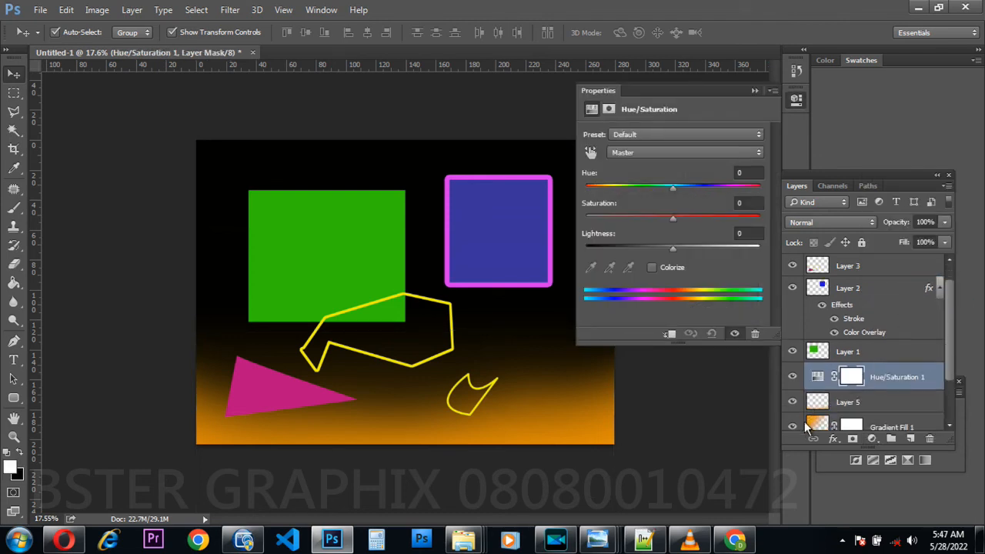
{"action": "scroll", "coordinate": [803, 421], "scroll_direction": "down", "scroll_amount": 2}
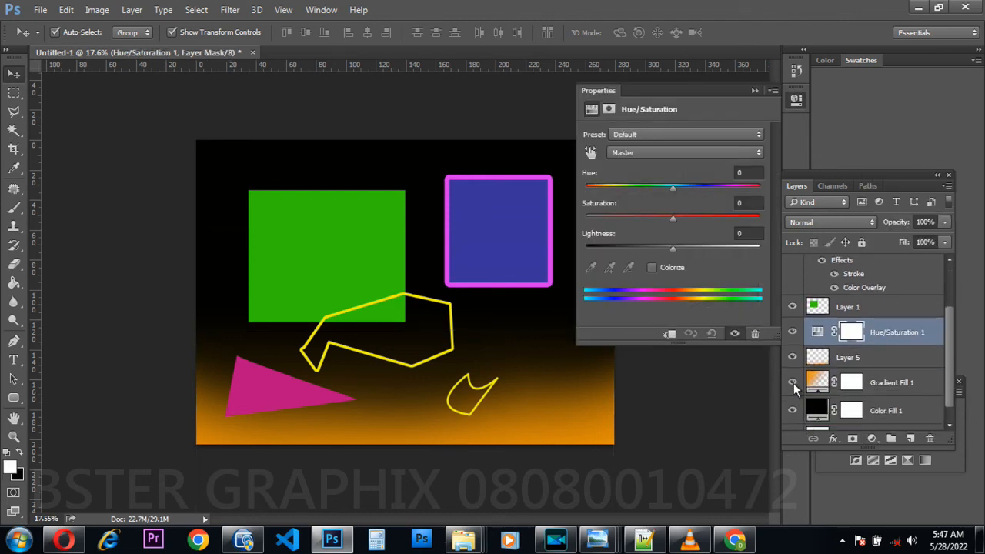
{"action": "left_click", "coordinate": [793, 383]}
Step: Set the Hue/Saturation adjustment to hue -20, saturation -18 and lightness +14
{"action": "left_click_drag", "start_coordinate": [673, 190], "coordinate": [656, 214]}
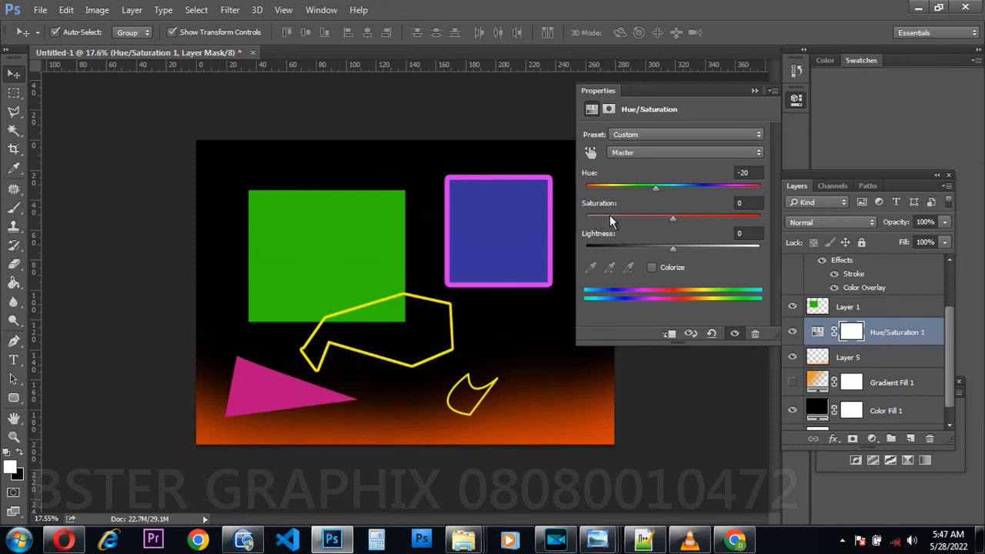
{"action": "left_click_drag", "start_coordinate": [674, 216], "coordinate": [675, 218]}
{"action": "left_click_drag", "start_coordinate": [761, 218], "coordinate": [660, 245]}
{"action": "left_click_drag", "start_coordinate": [674, 249], "coordinate": [685, 280]}
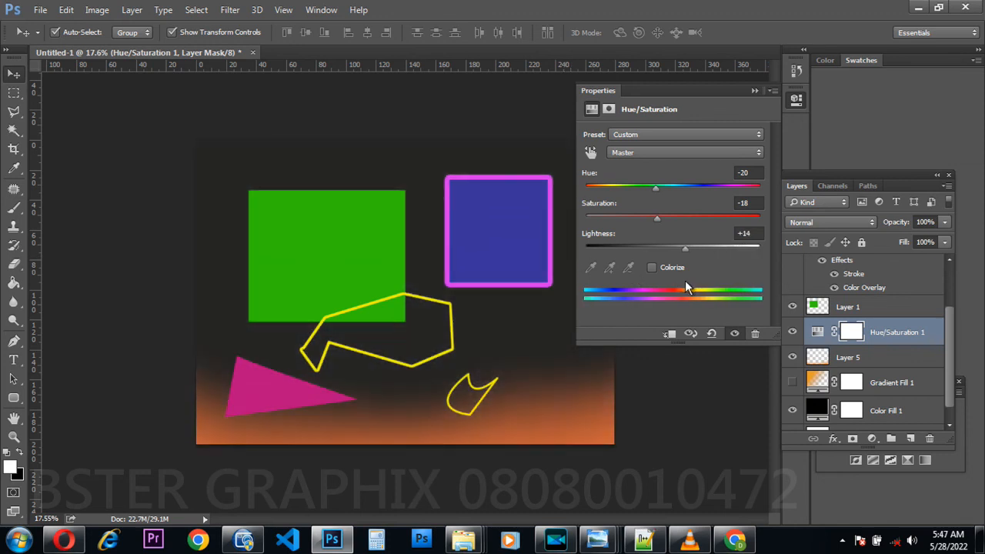
{"action": "left_click", "coordinate": [755, 91]}
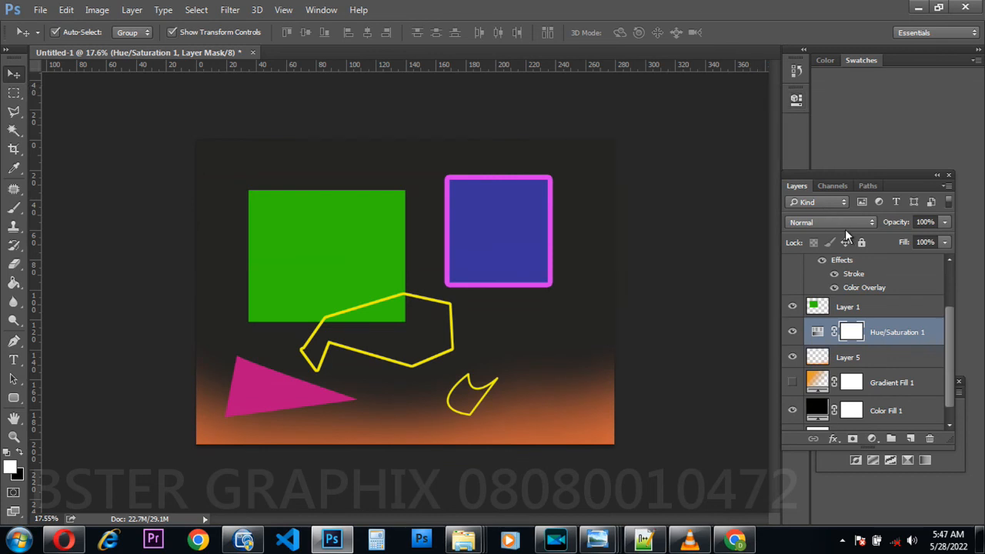
Step: Apply Color Balance to the green rectangle's midtones with color levels +100, -100 and -100
{"action": "left_click", "coordinate": [522, 244]}
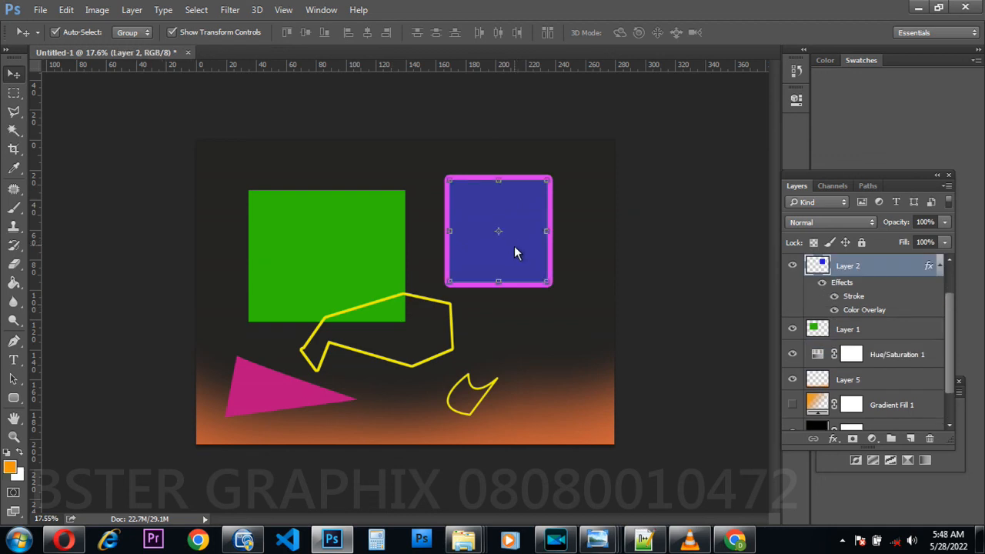
{"action": "left_click", "coordinate": [361, 253]}
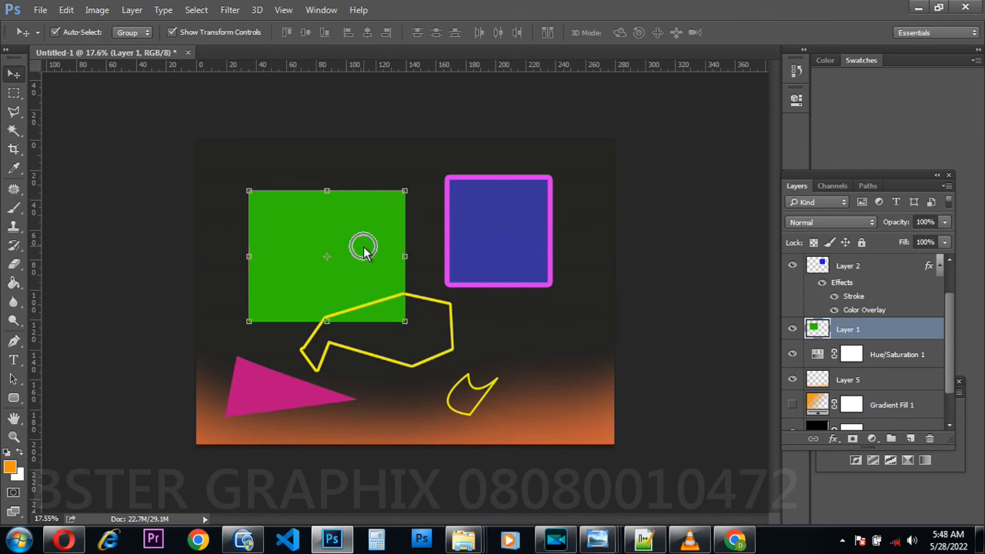
{"action": "key", "text": "ctrl+b"}
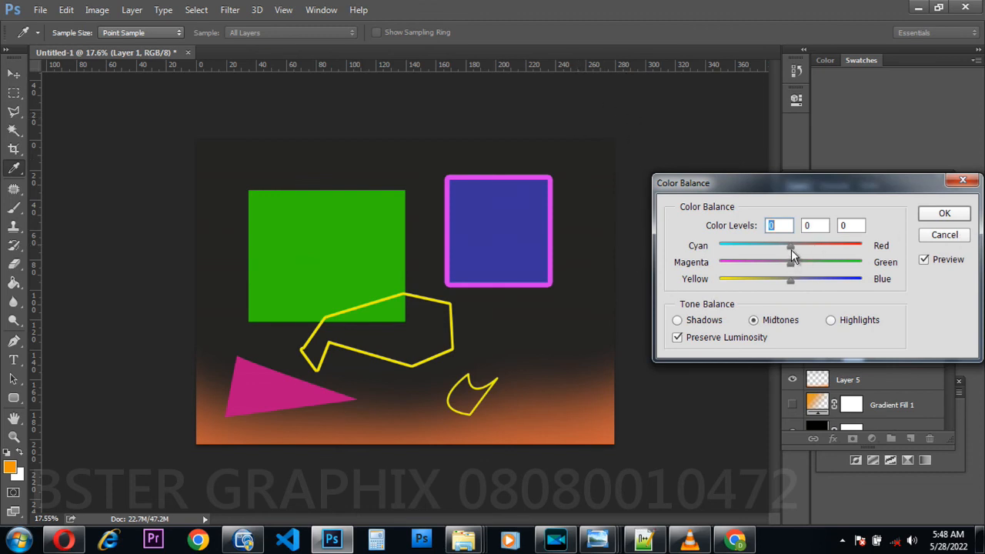
{"action": "left_click_drag", "start_coordinate": [791, 250], "coordinate": [885, 256]}
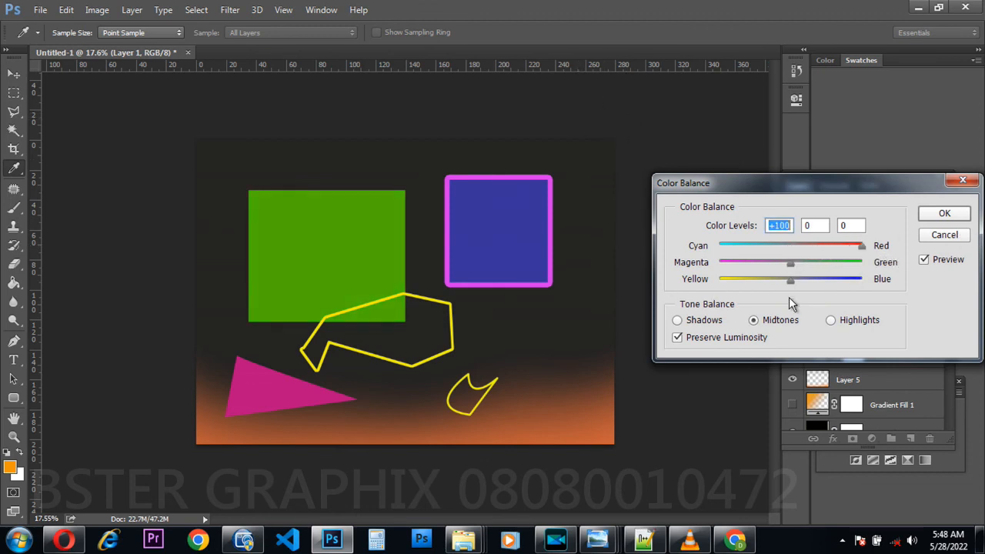
{"action": "left_click_drag", "start_coordinate": [791, 280], "coordinate": [757, 281]}
{"action": "left_click_drag", "start_coordinate": [834, 283], "coordinate": [701, 297]}
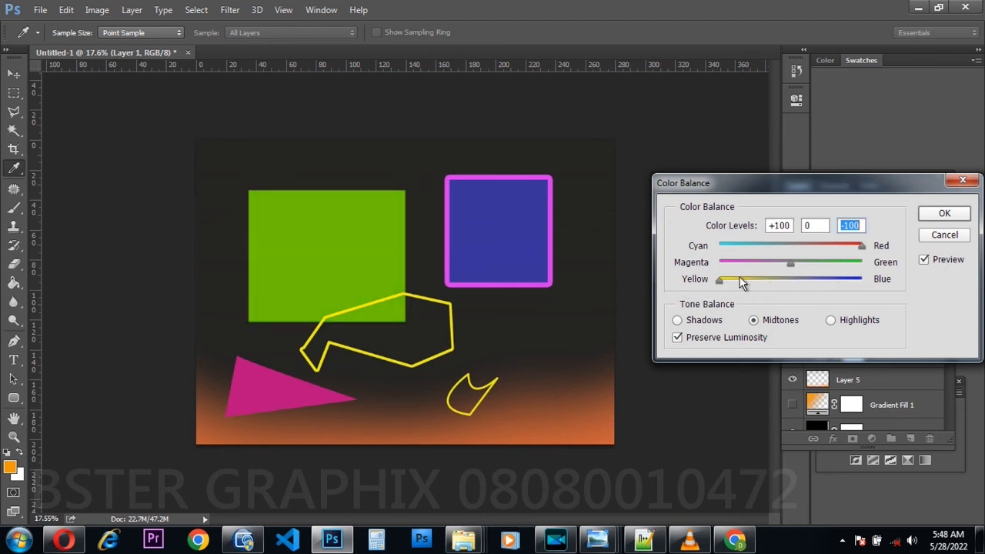
{"action": "left_click_drag", "start_coordinate": [794, 264], "coordinate": [687, 278]}
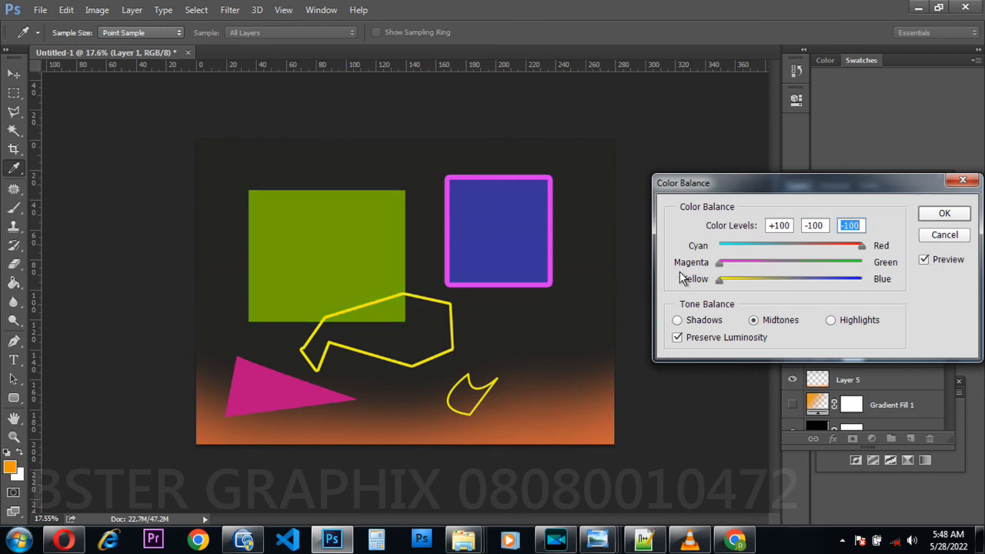
{"action": "key", "text": "shift+Tab"}
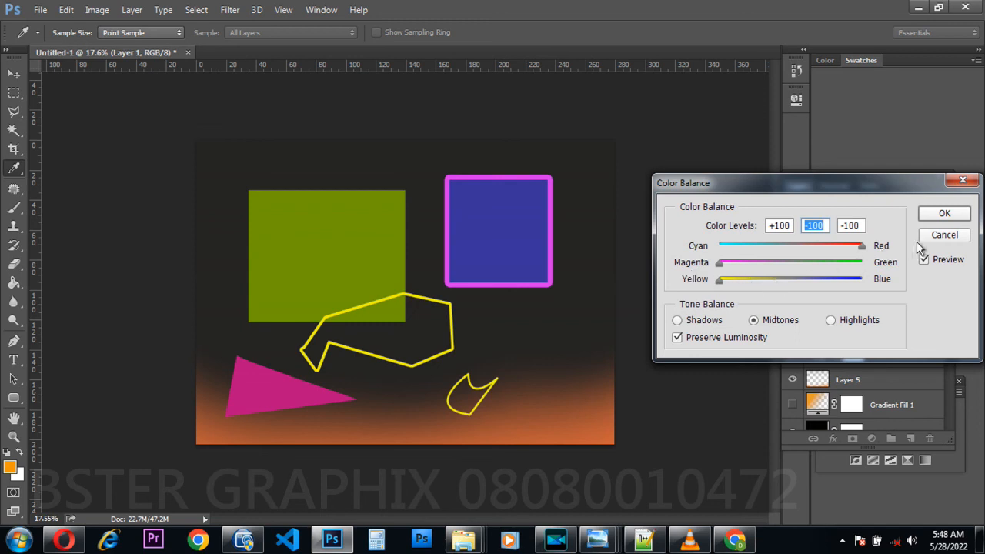
{"action": "left_click", "coordinate": [952, 223]}
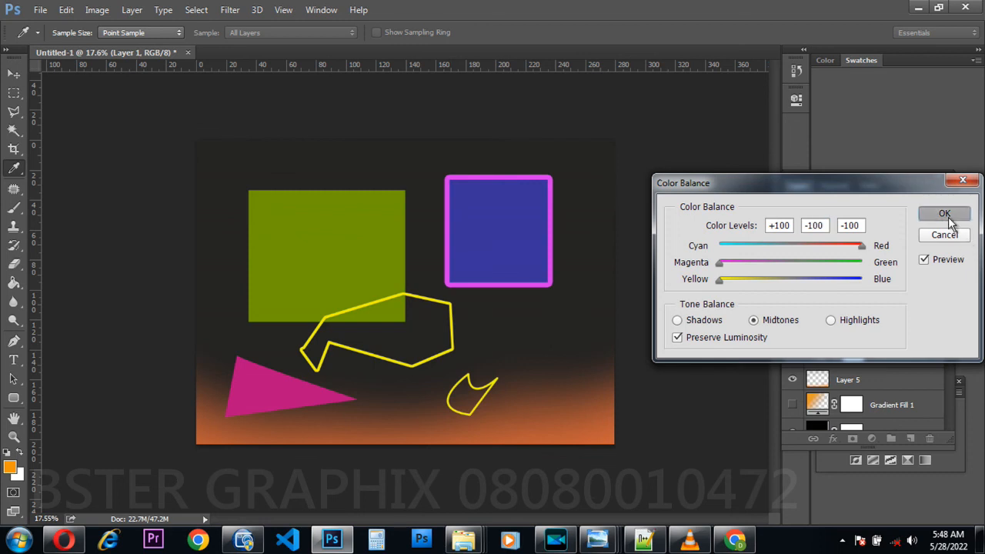
{"action": "key", "text": "v"}
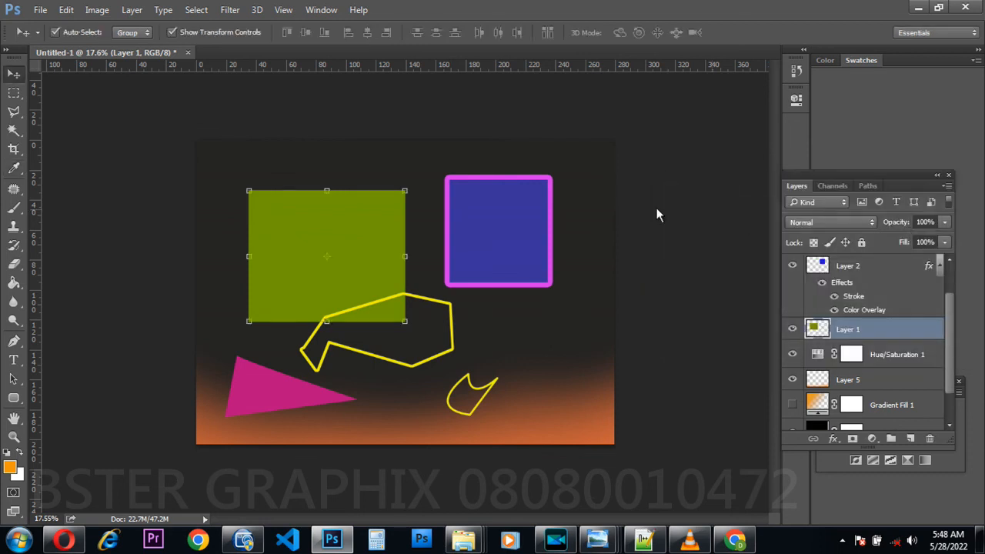
Step: Try the Camera Raw filter on the Layer 1 rectangle with temperature +100, tint +61, exposure +2.35 and highlights +50, and cancel it
{"action": "left_click", "coordinate": [231, 10]}
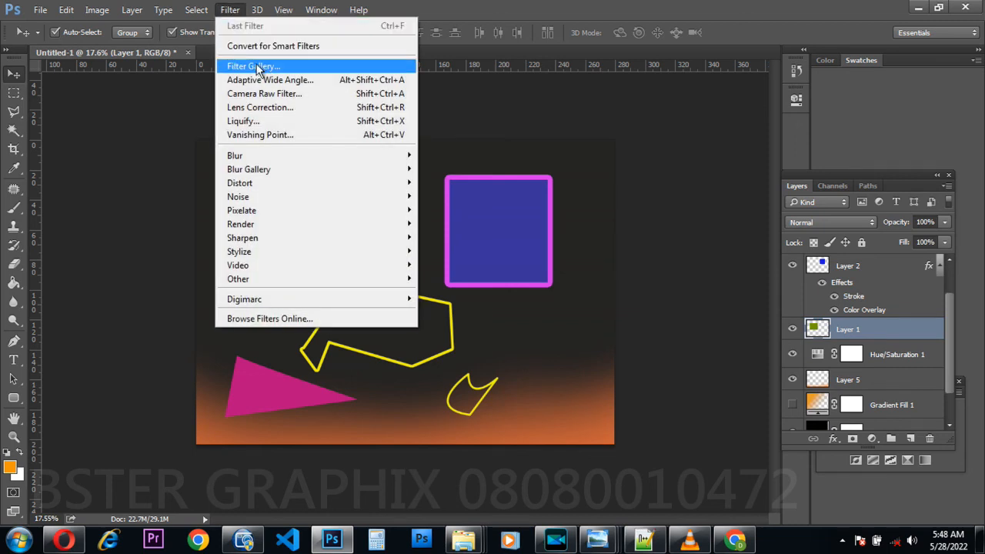
{"action": "left_click", "coordinate": [271, 94]}
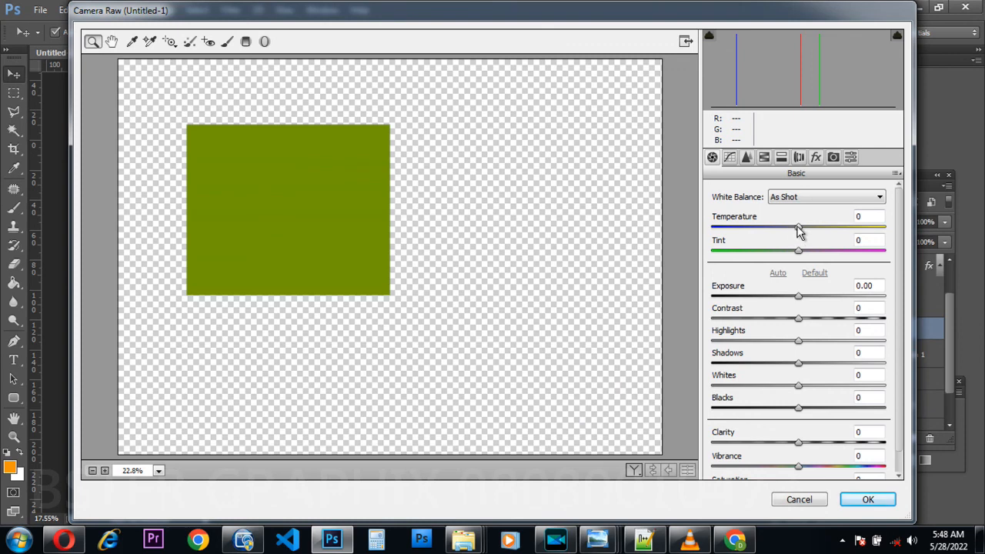
{"action": "left_click", "coordinate": [801, 231]}
{"action": "left_click_drag", "start_coordinate": [801, 231], "coordinate": [897, 247]}
{"action": "left_click_drag", "start_coordinate": [799, 252], "coordinate": [852, 275]}
{"action": "left_click_drag", "start_coordinate": [800, 295], "coordinate": [842, 341]}
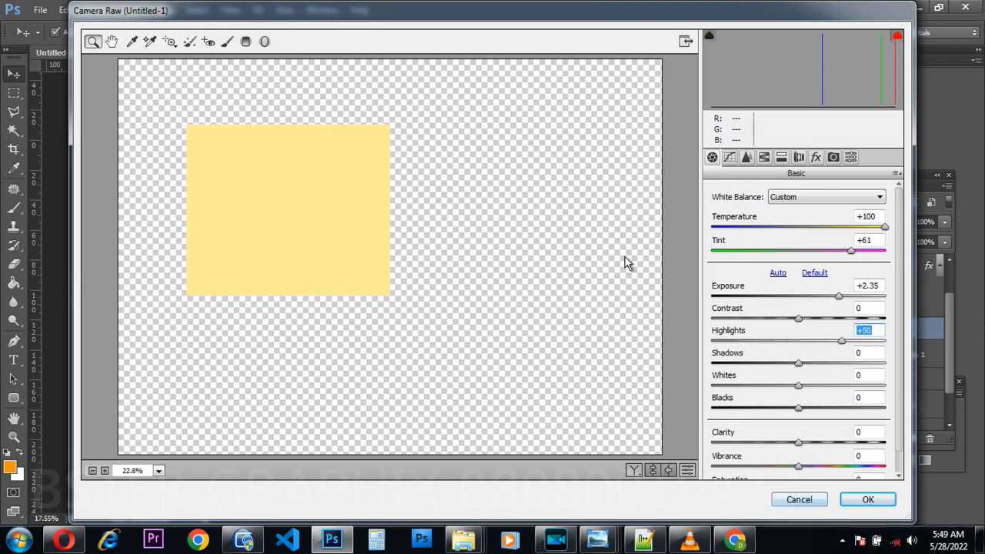
{"action": "left_click", "coordinate": [807, 500]}
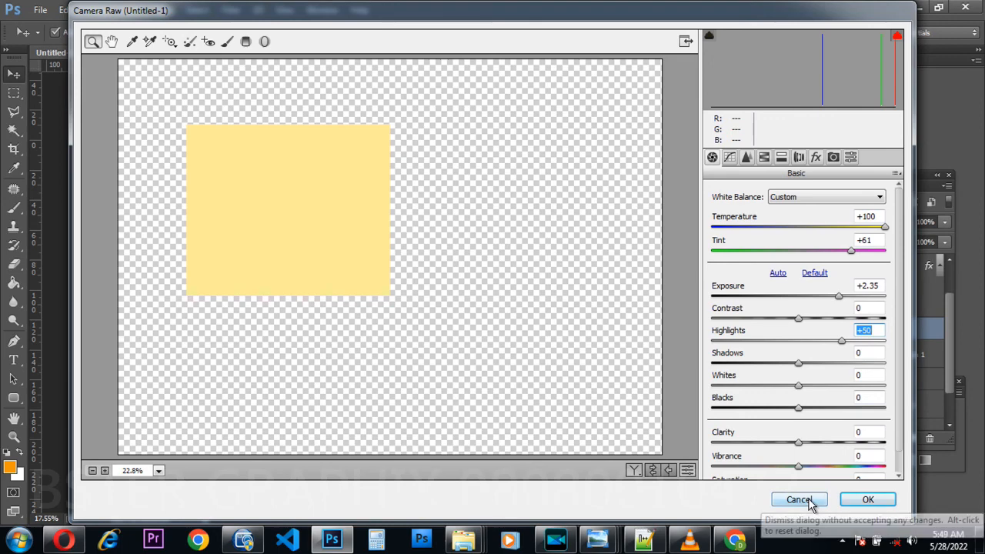